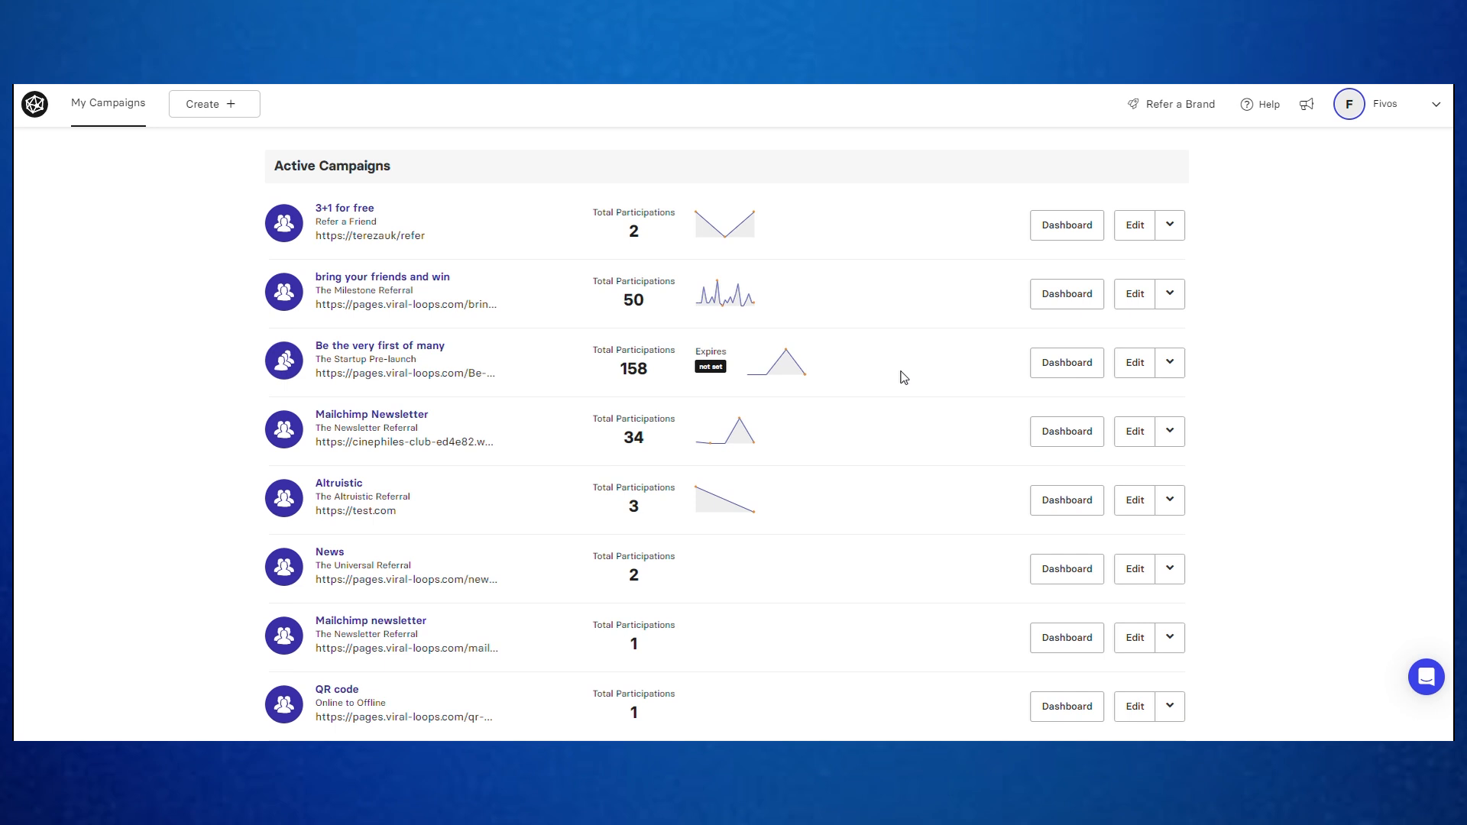
Open the Wishpond test Campaign for editing and go to its Referrer settings
scroll(904, 378, "down", 4)
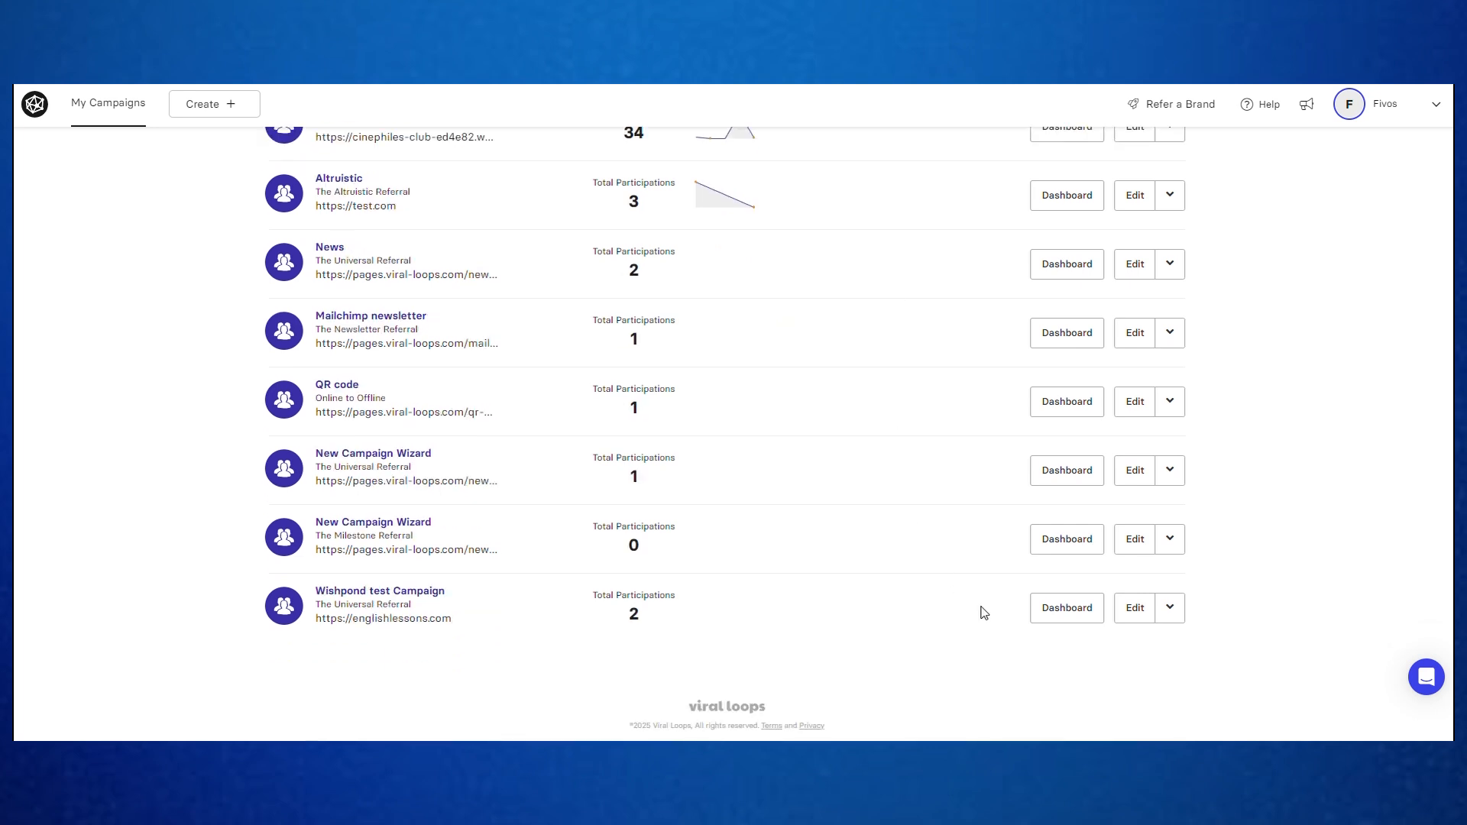
left_click(1121, 609)
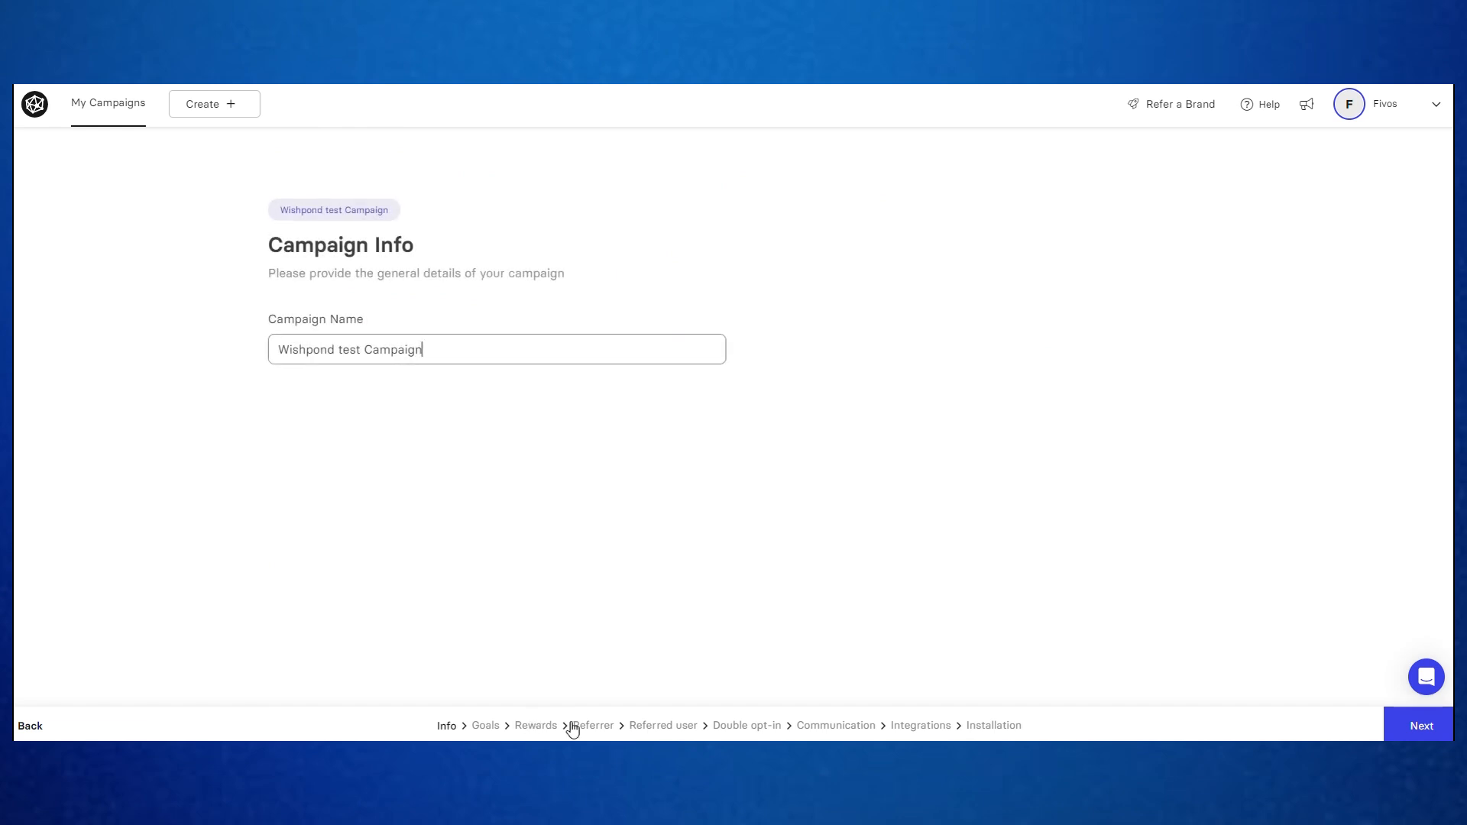
left_click(590, 726)
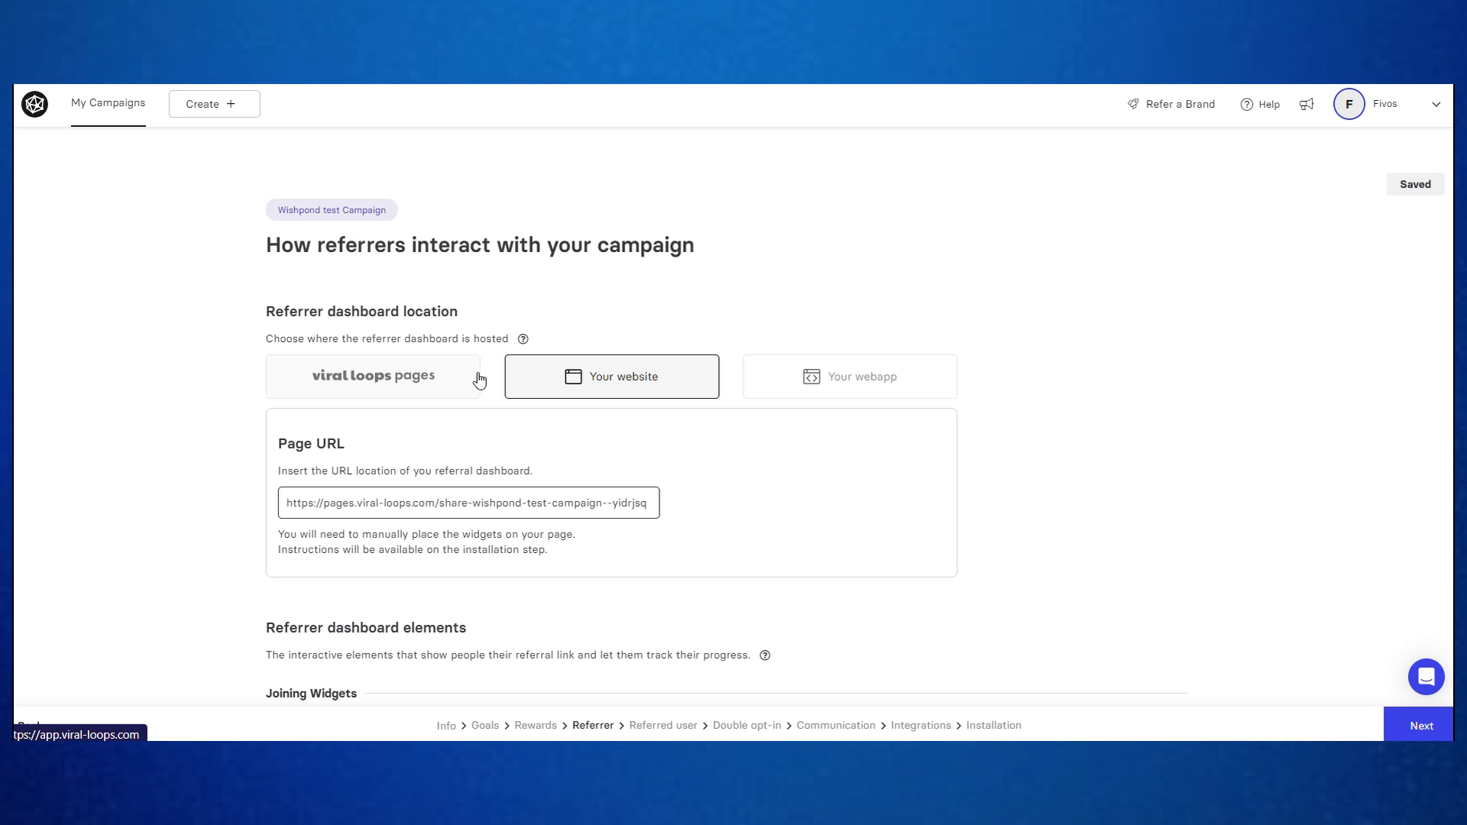
Host the referrer dashboard on Viral Loops pages and open that page in the new page editor
scroll(478, 380, "down", 1)
left_click(397, 280)
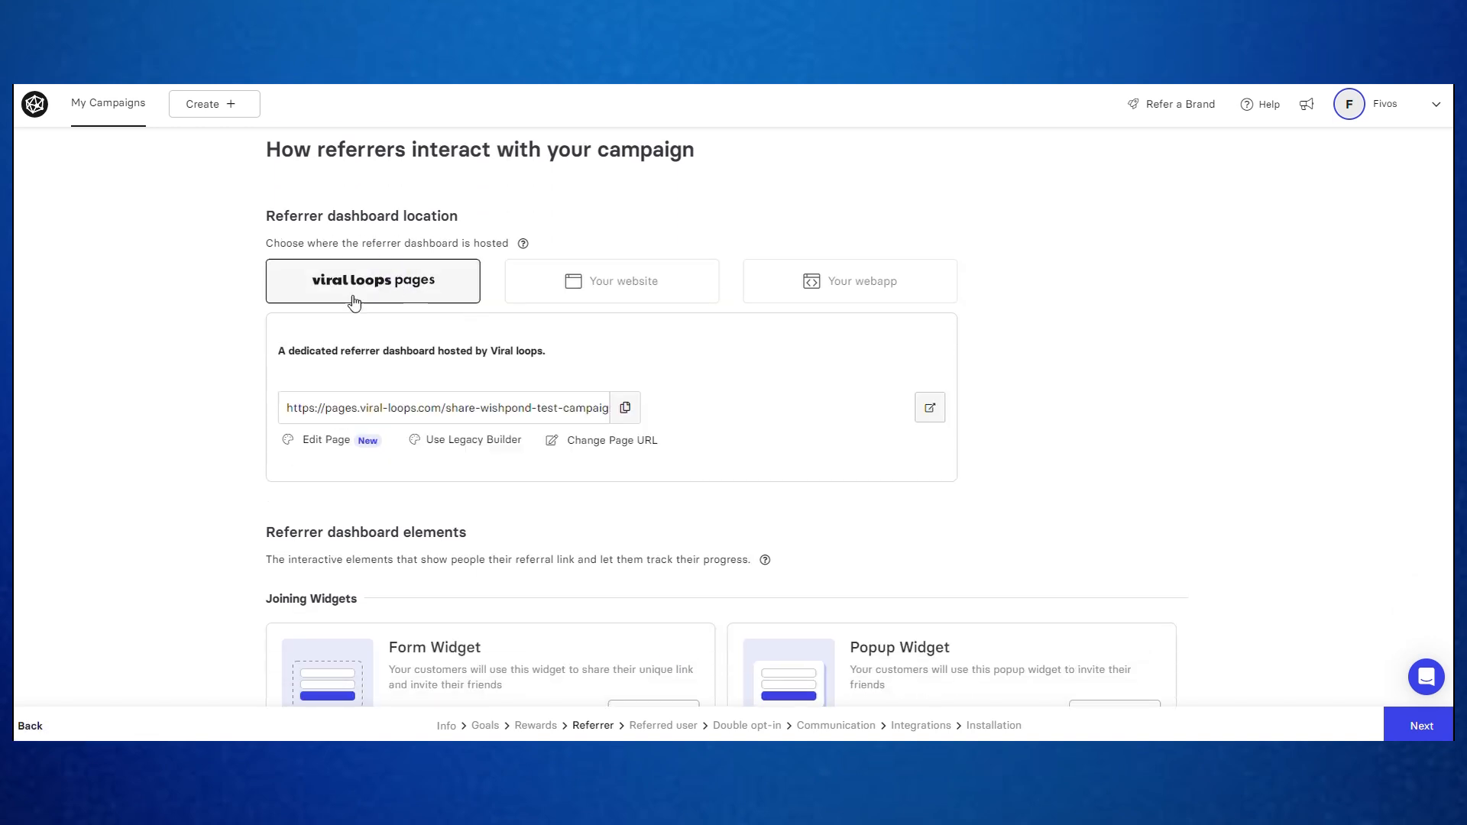
scroll(321, 305, "up", 1)
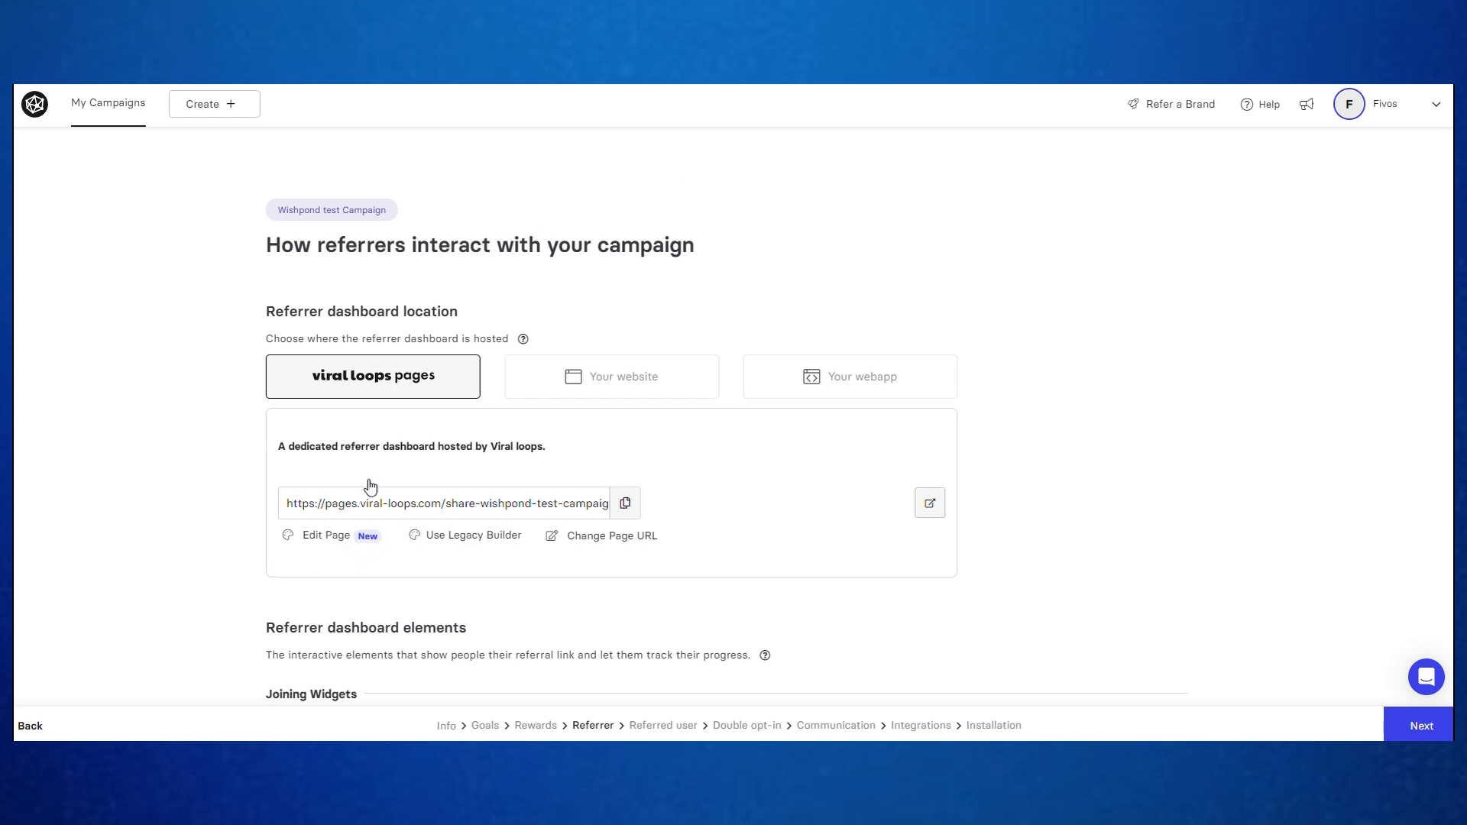
left_click(341, 539)
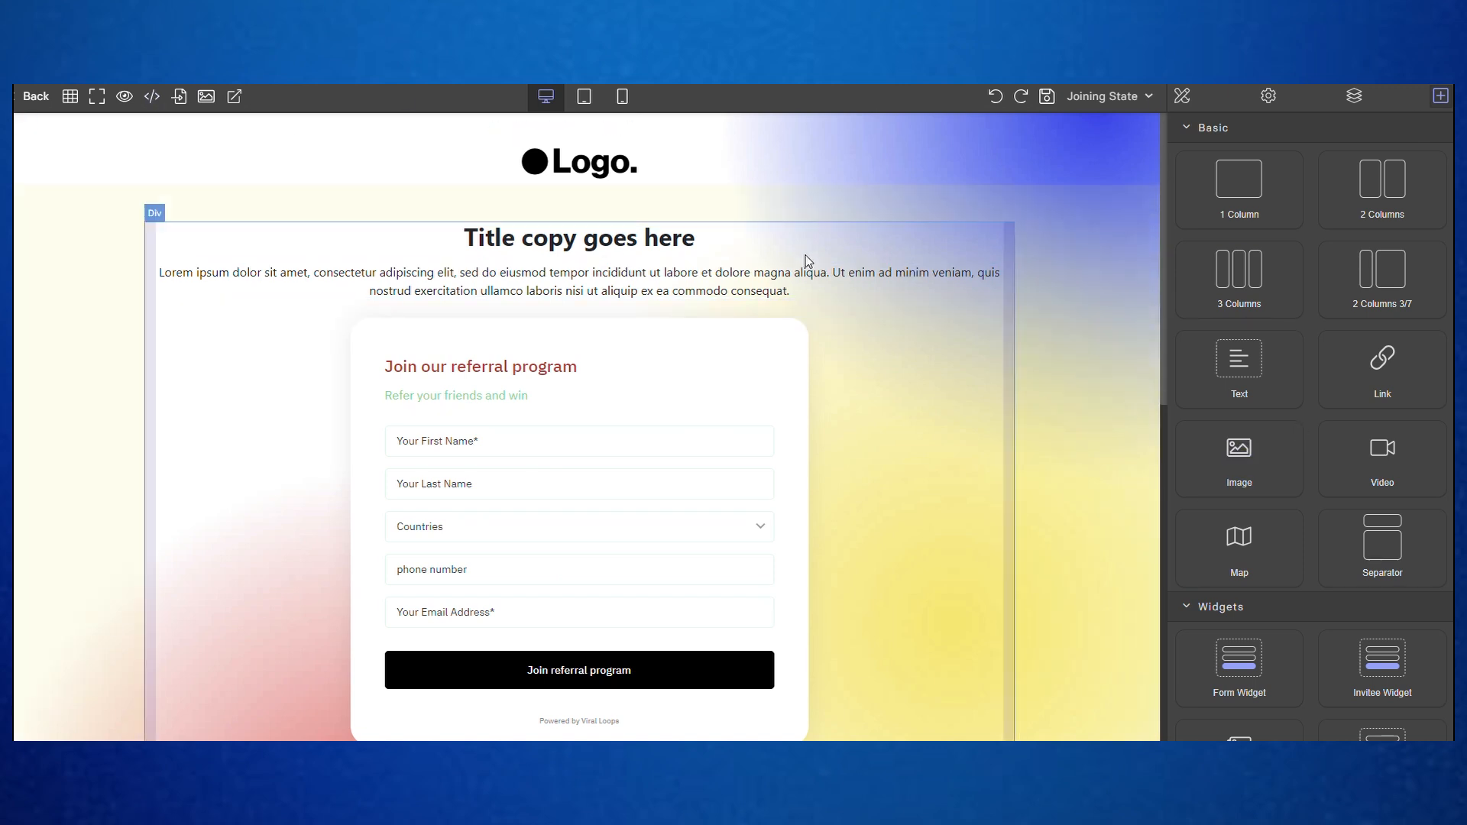
Look through the template page's sections, from the logo and referral form to the milestone rewards, features and footer
scroll(799, 255, "down", 3)
scroll(535, 237, "up", 3)
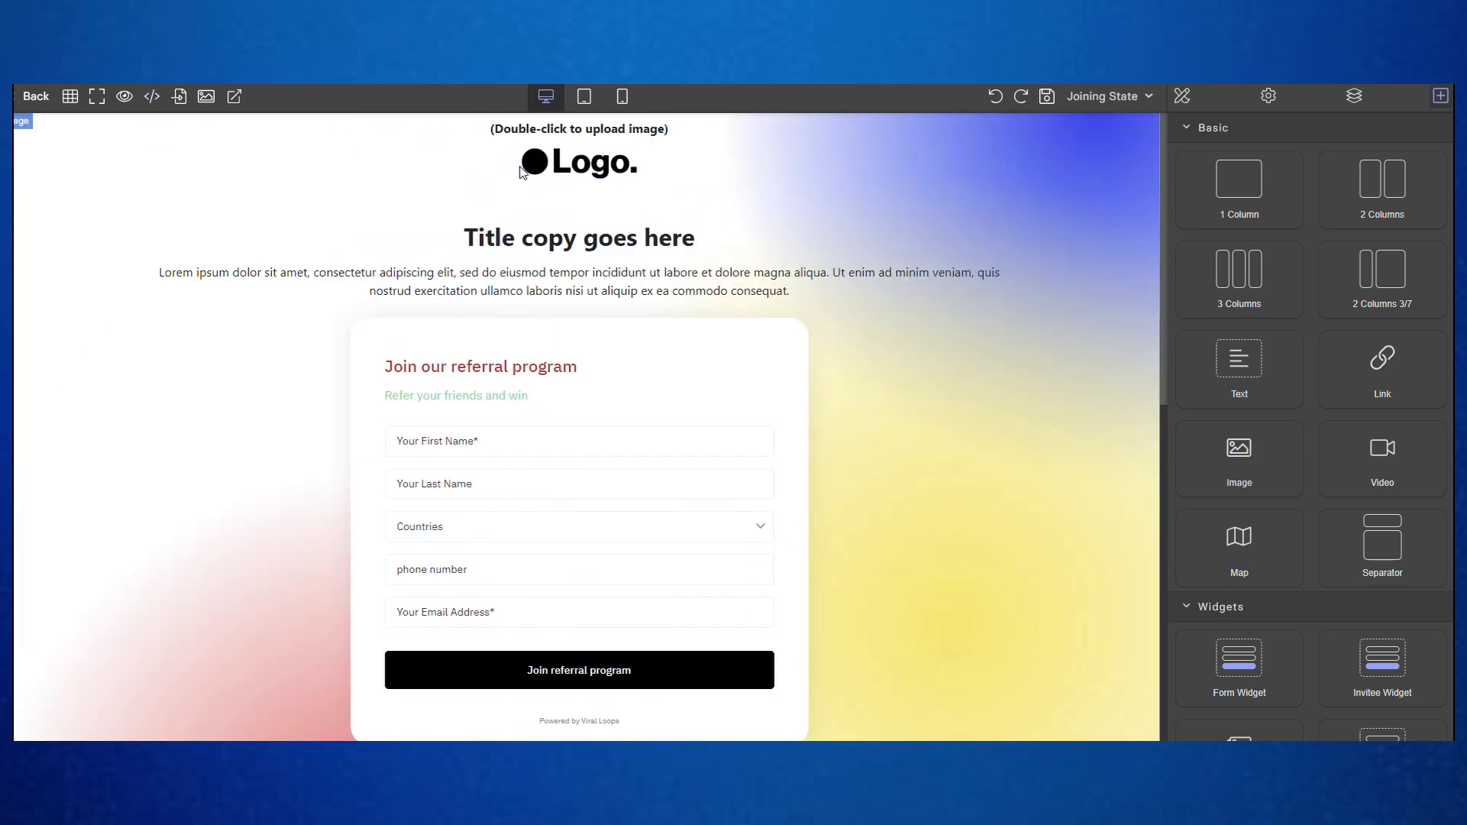
scroll(489, 306, "down", 1)
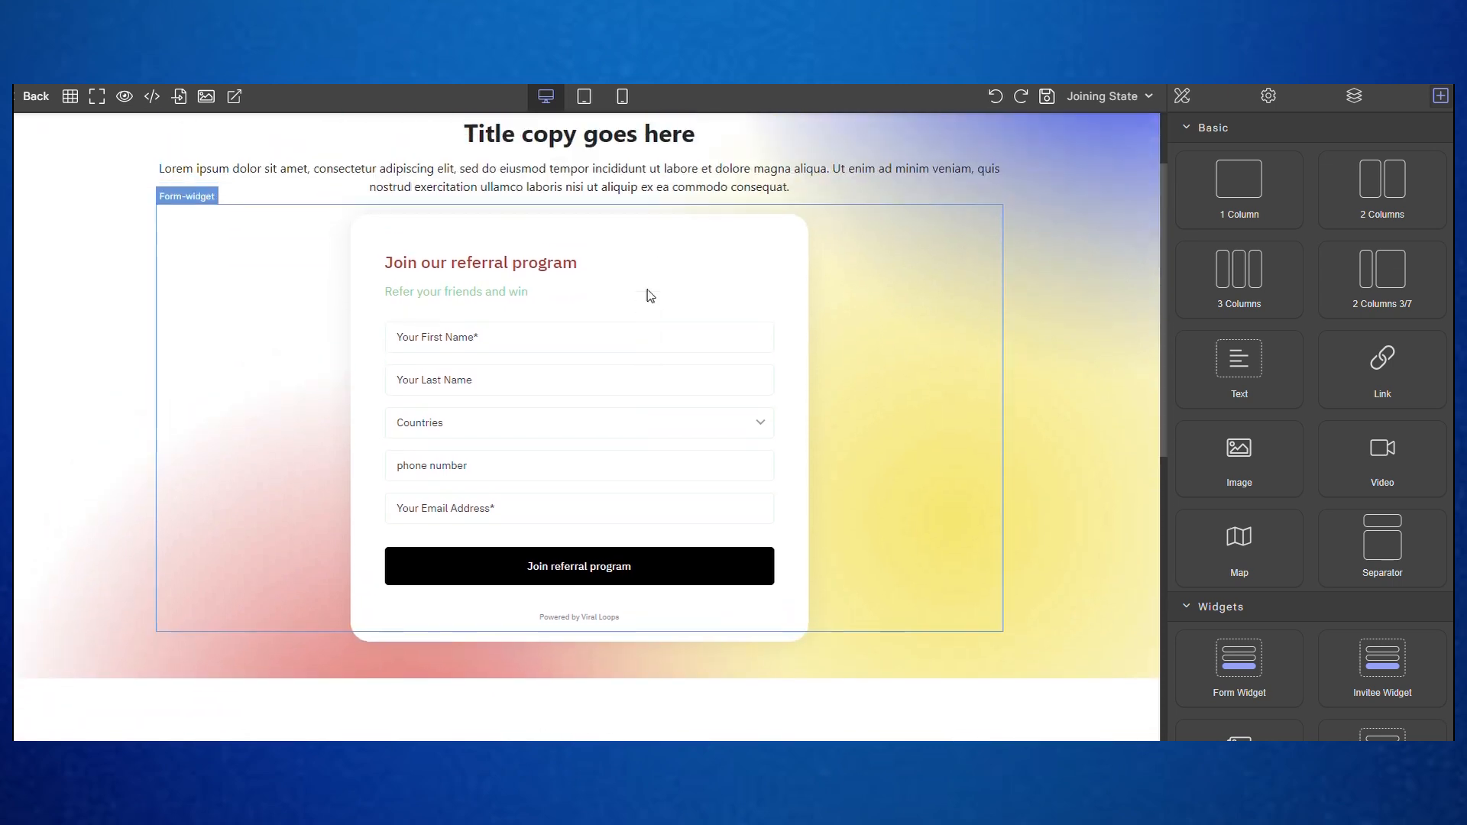
scroll(646, 296, "down", 7)
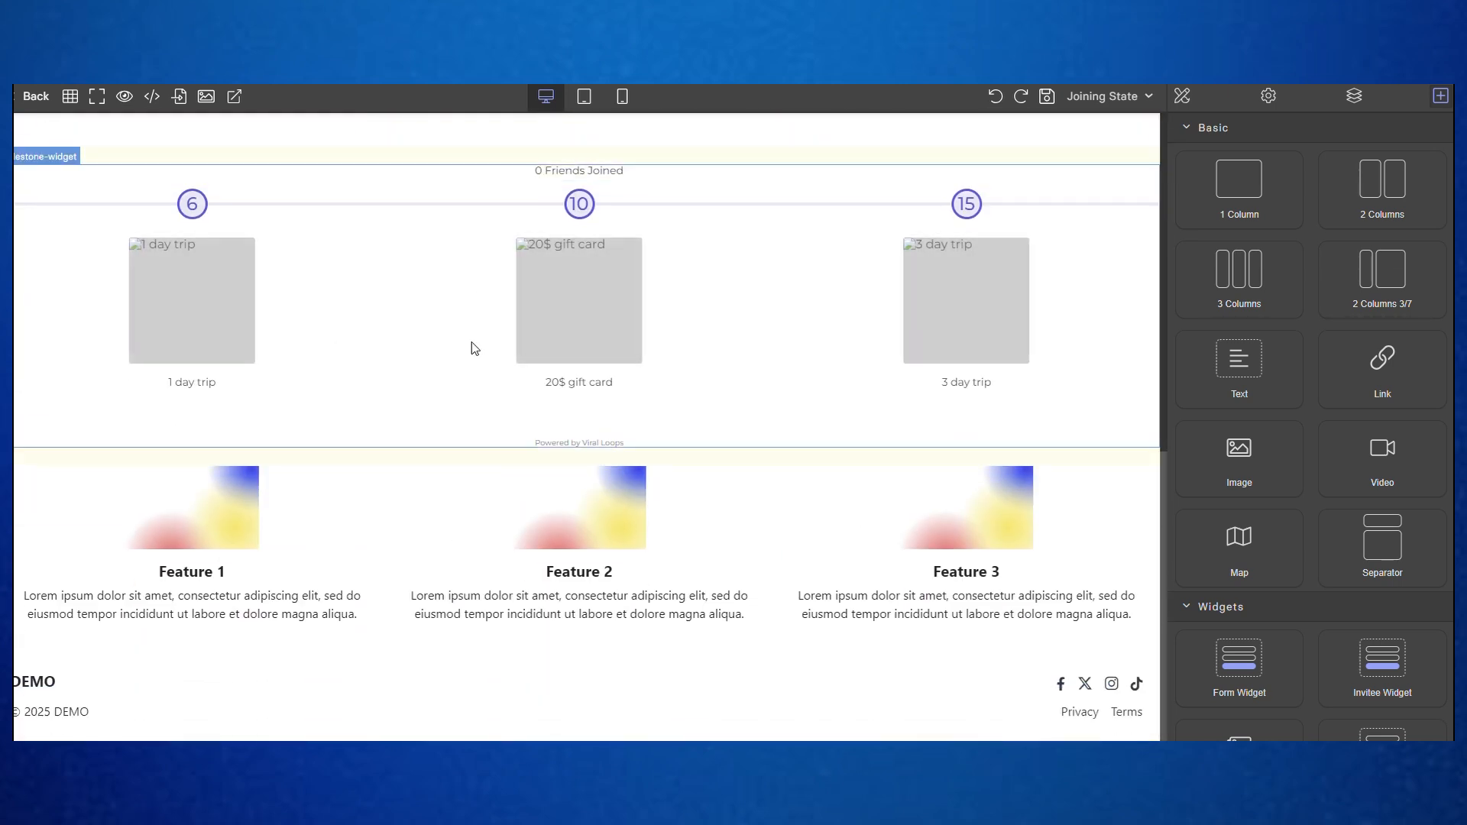
scroll(726, 373, "up", 2)
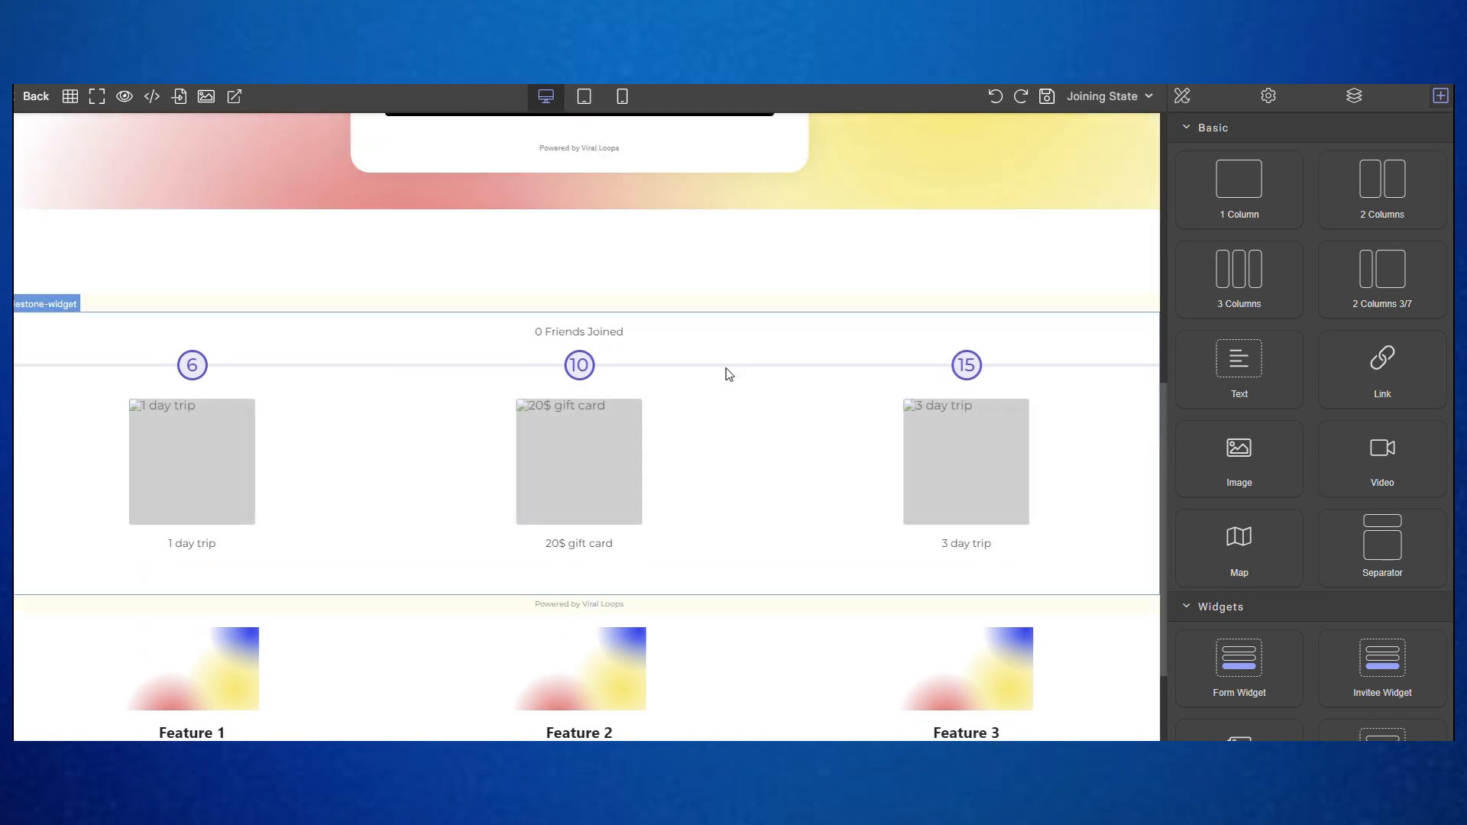
scroll(901, 301, "up", 6)
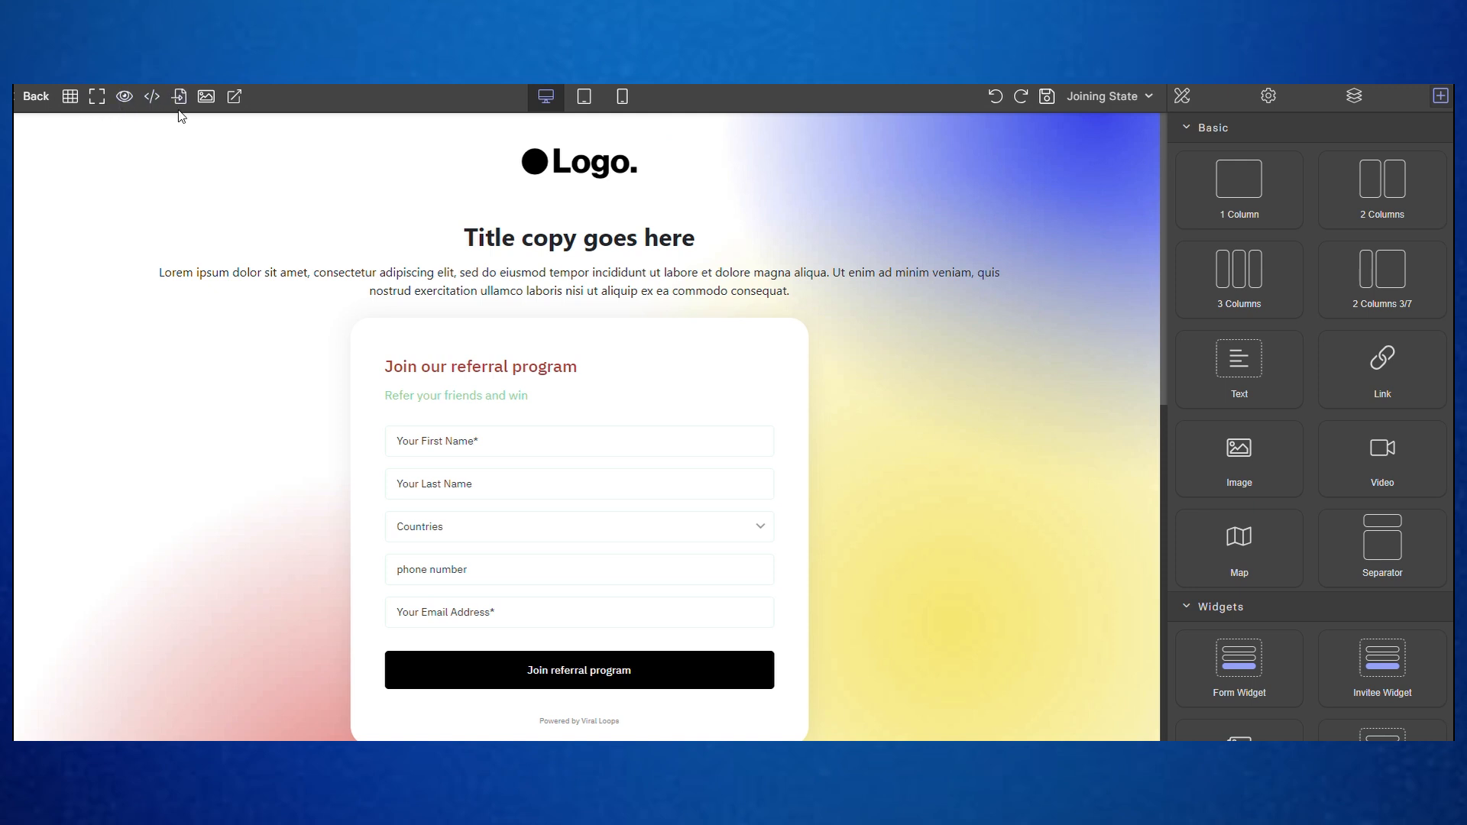
Show the element outlines on the page and select the intro paragraph below the title
left_click(69, 99)
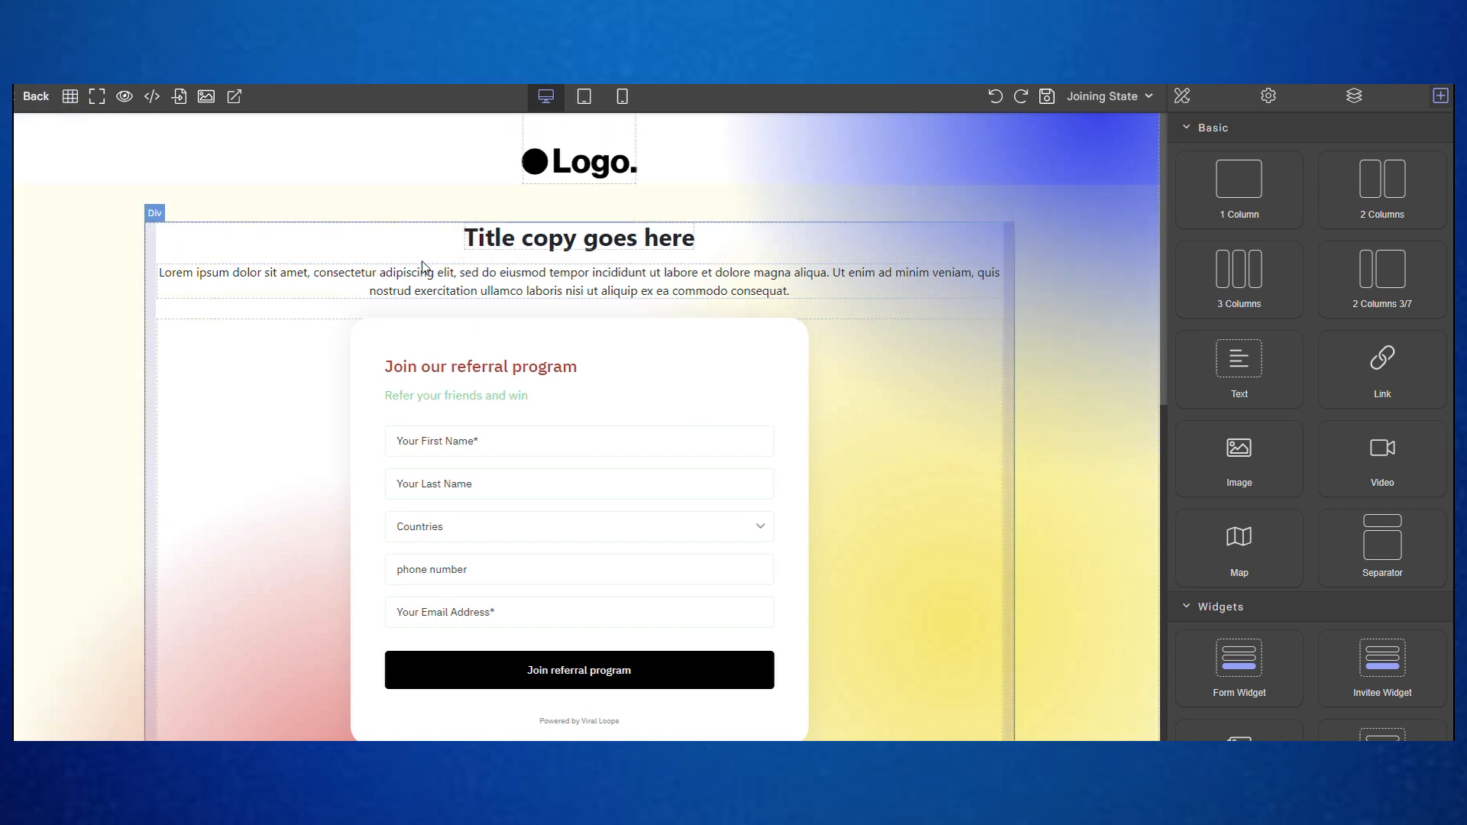
left_click(367, 271)
left_click_drag(367, 272, 478, 207)
scroll(474, 183, "down", 8)
scroll(489, 319, "up", 5)
left_click_drag(1109, 570, 580, 260)
scroll(1057, 360, "up", 3)
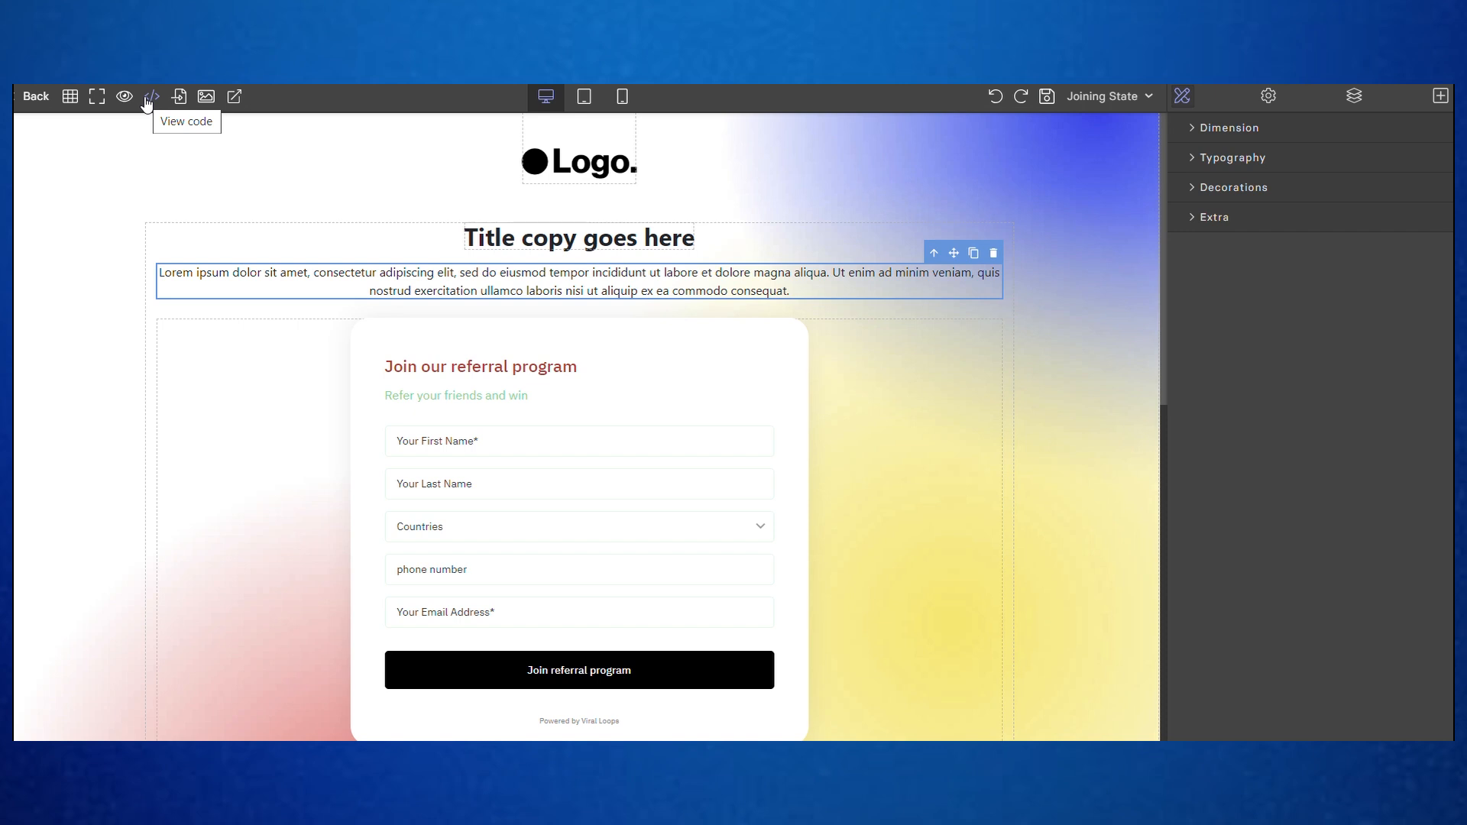
Examine the page's HTML and CSS source in the code viewer and close it
left_click(149, 98)
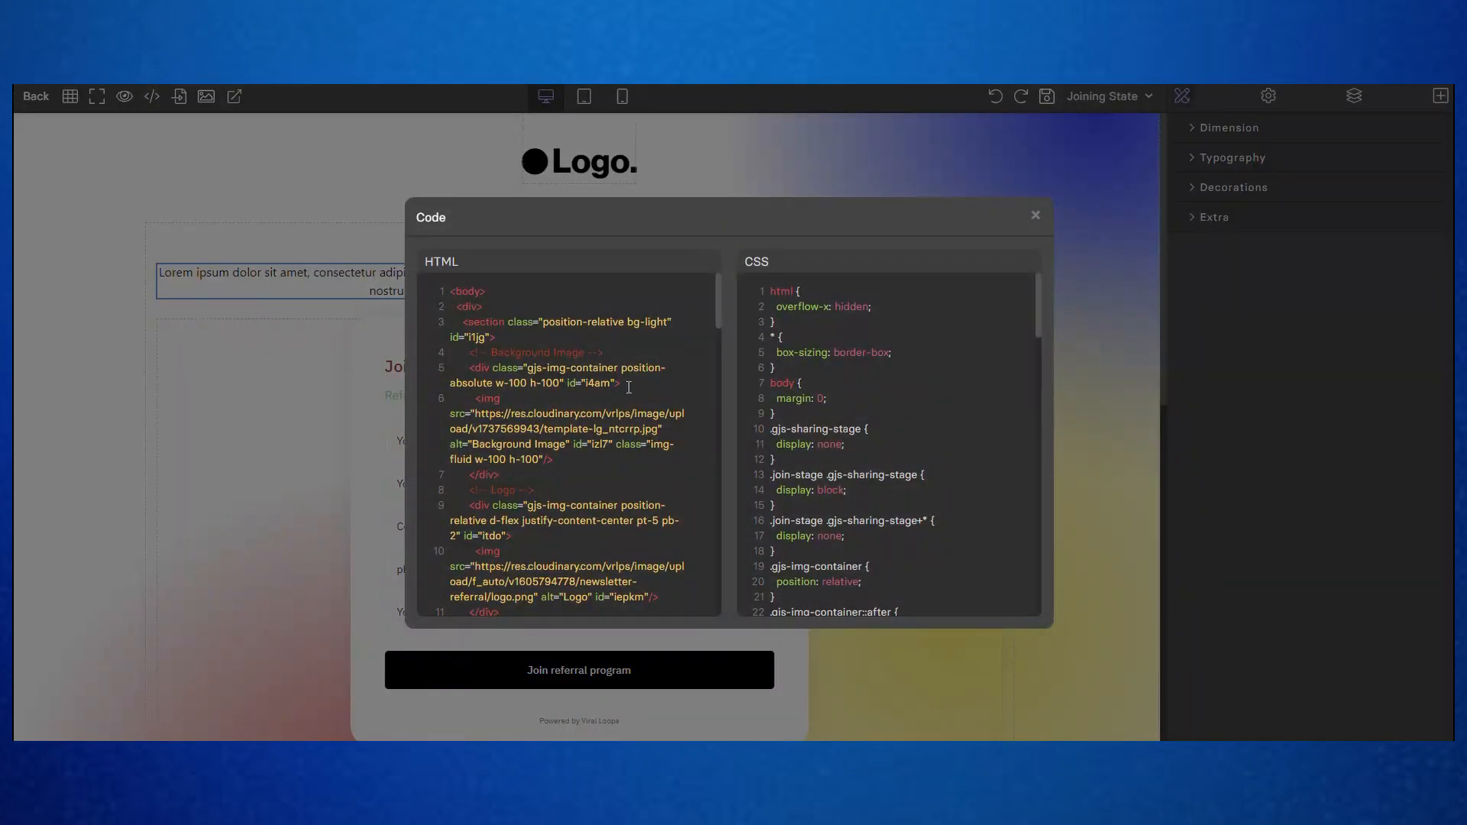
scroll(628, 387, "down", 5)
scroll(623, 375, "up", 5)
scroll(622, 373, "down", 4)
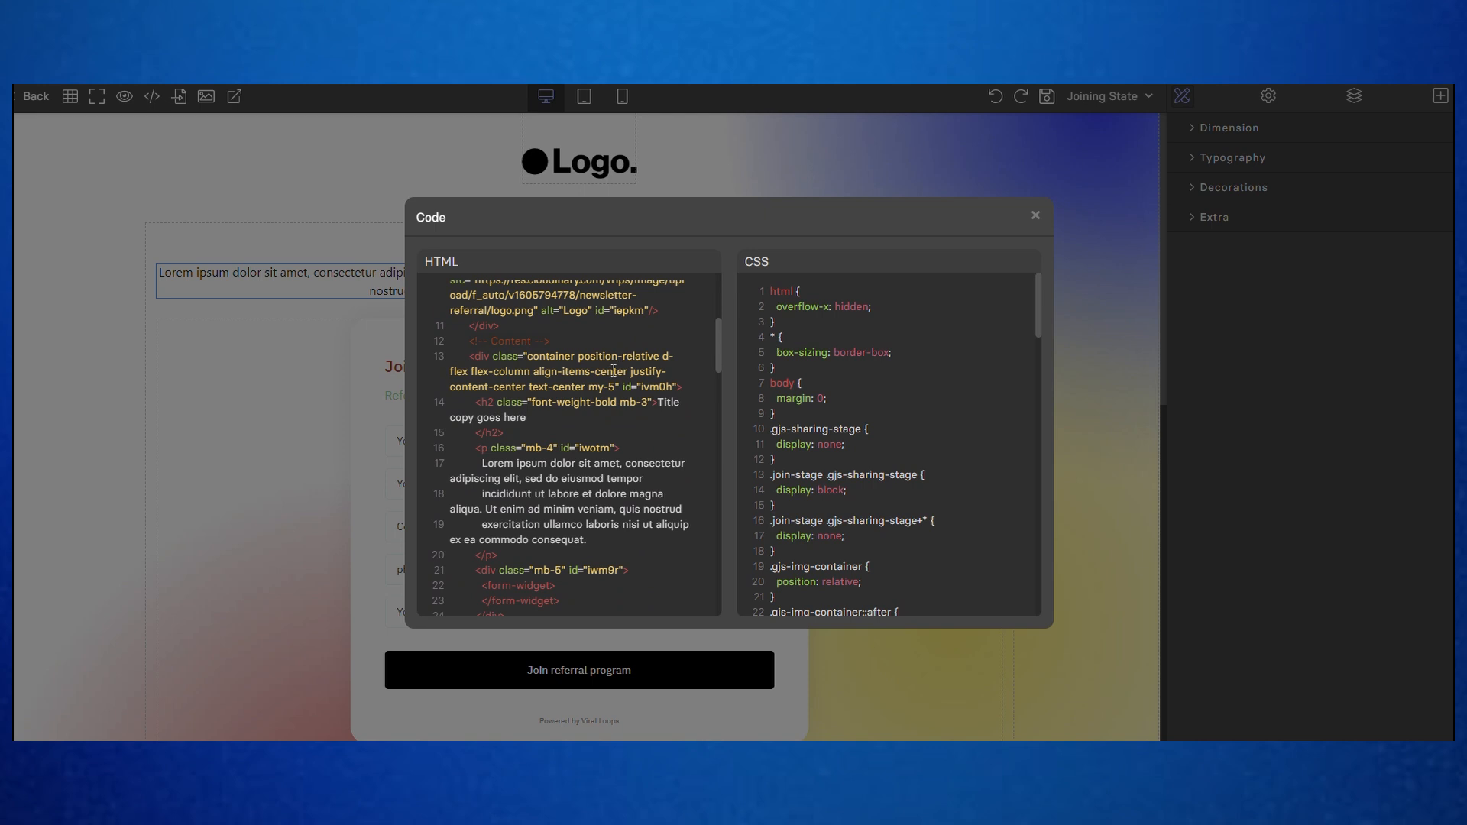
scroll(616, 359, "up", 4)
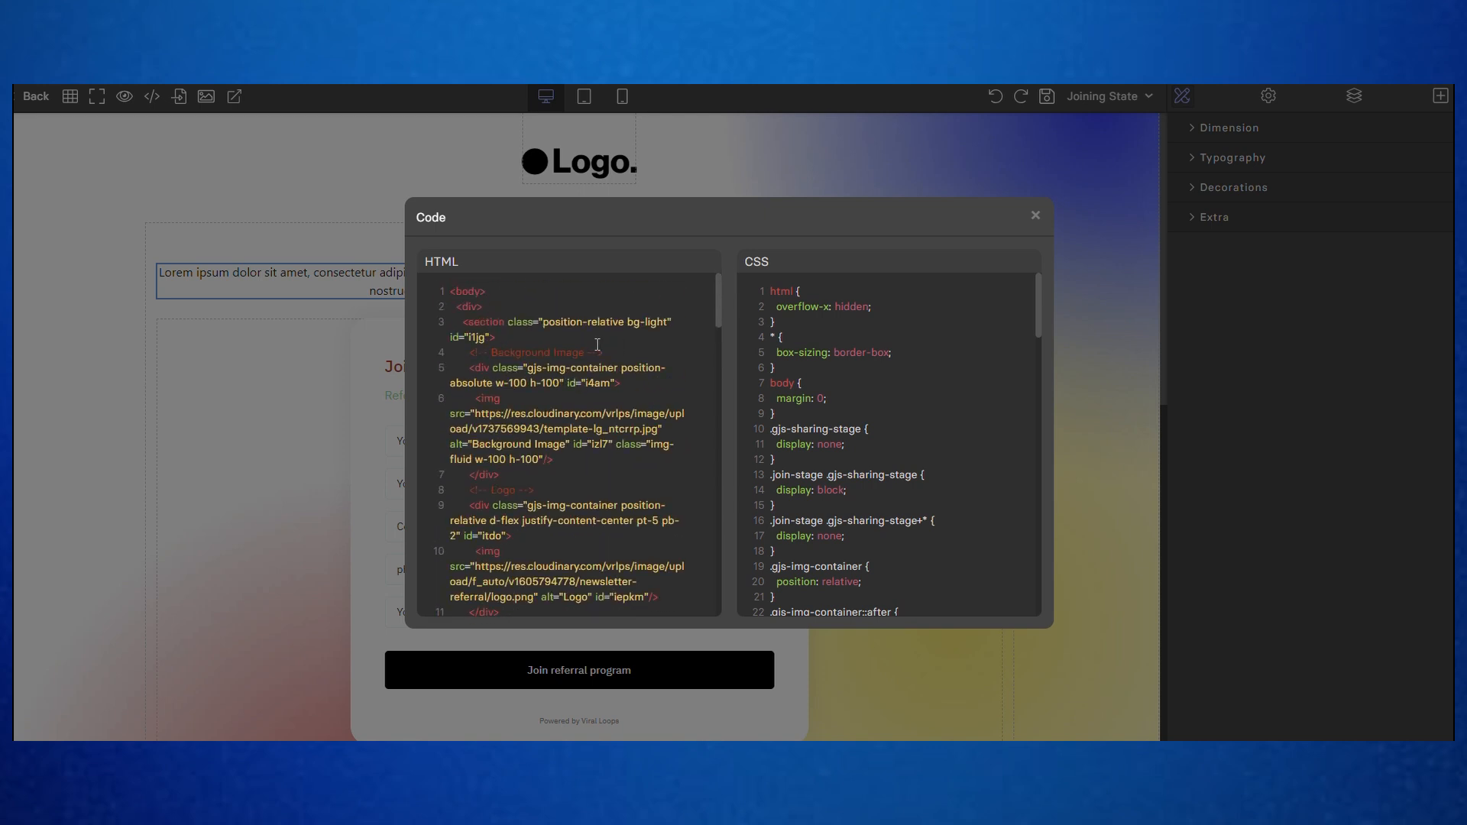
scroll(597, 344, "down", 15)
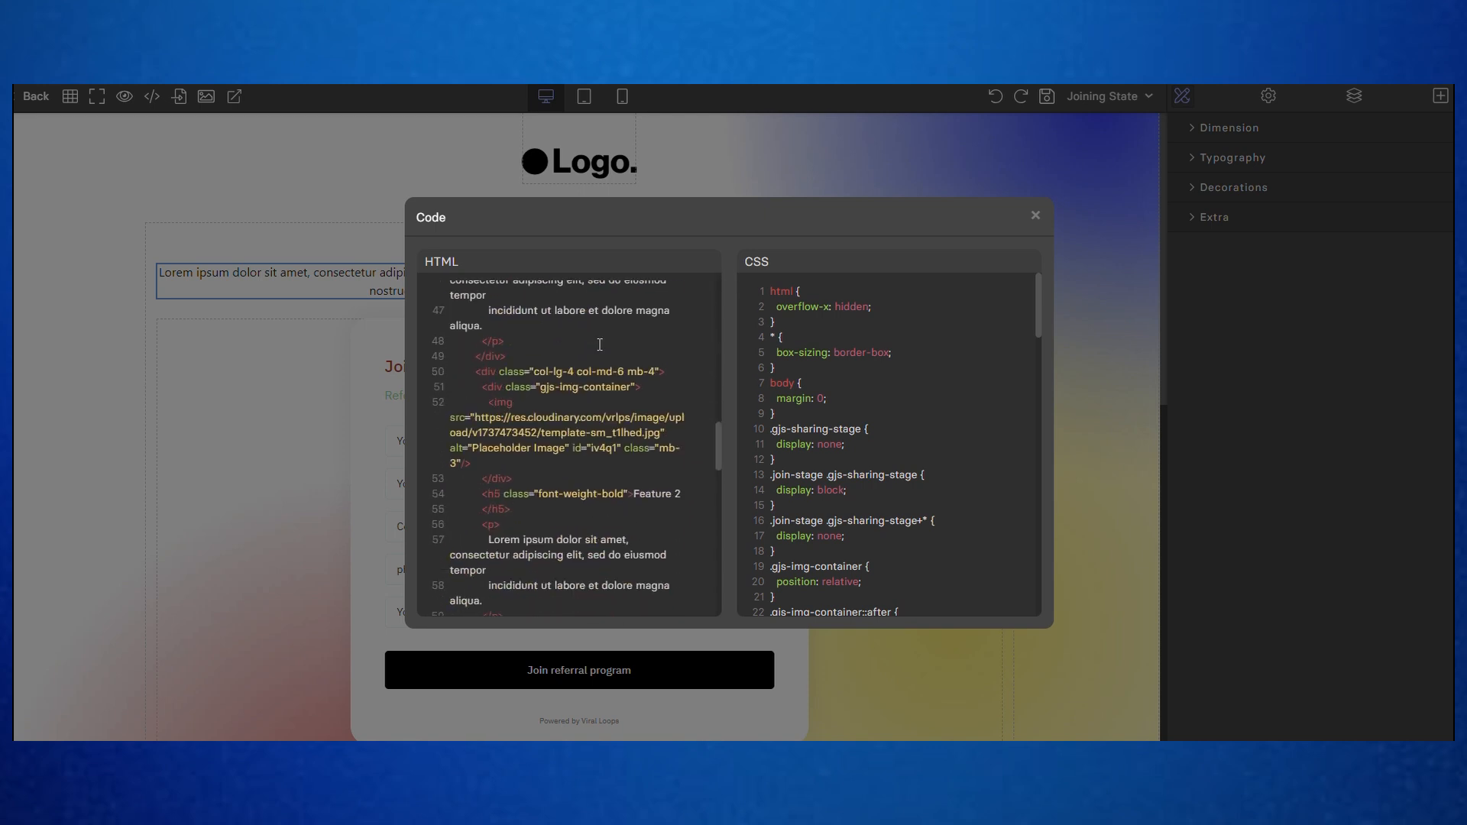
scroll(600, 344, "down", 12)
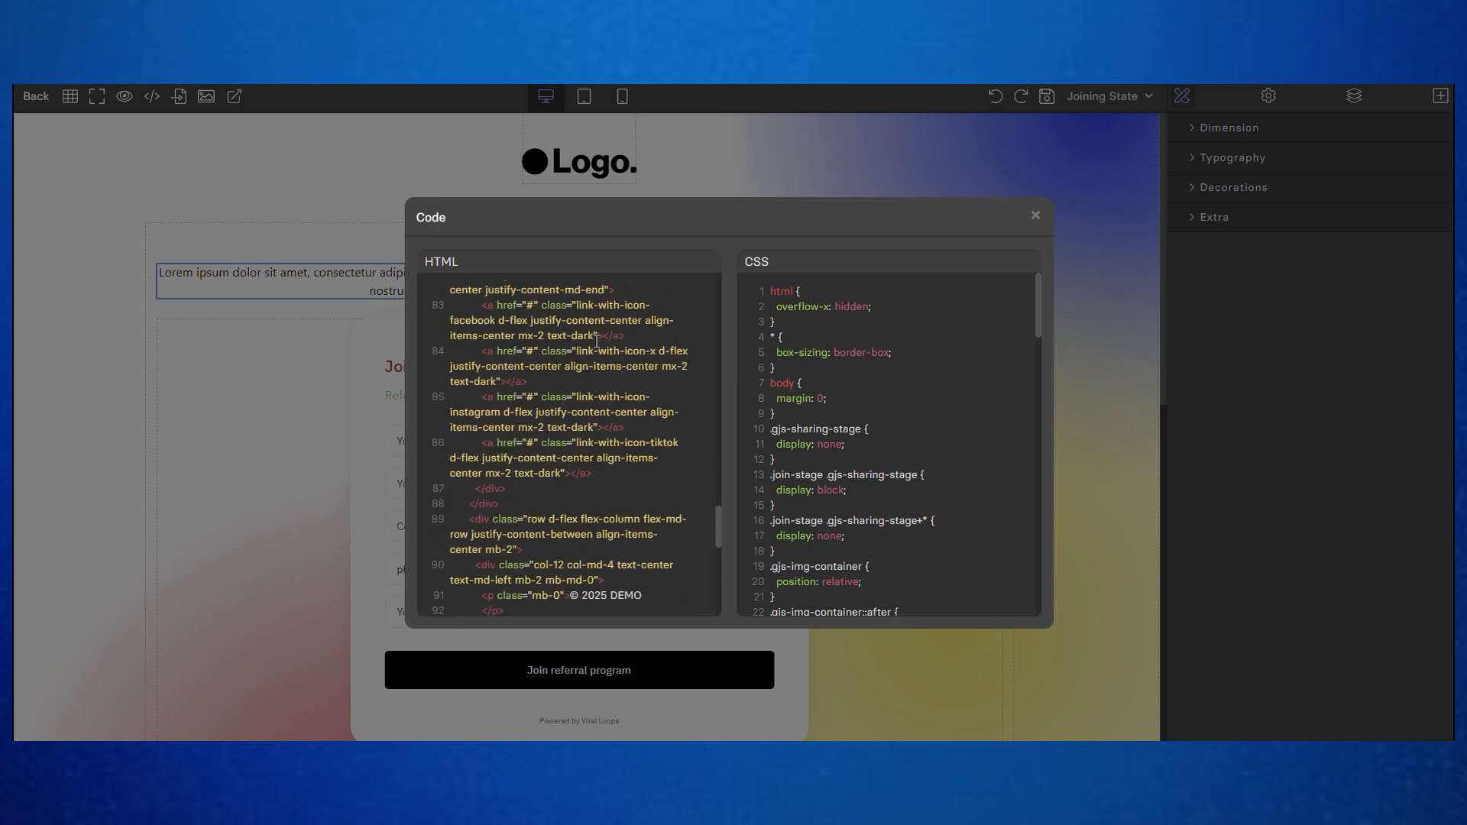
scroll(597, 342, "down", 10)
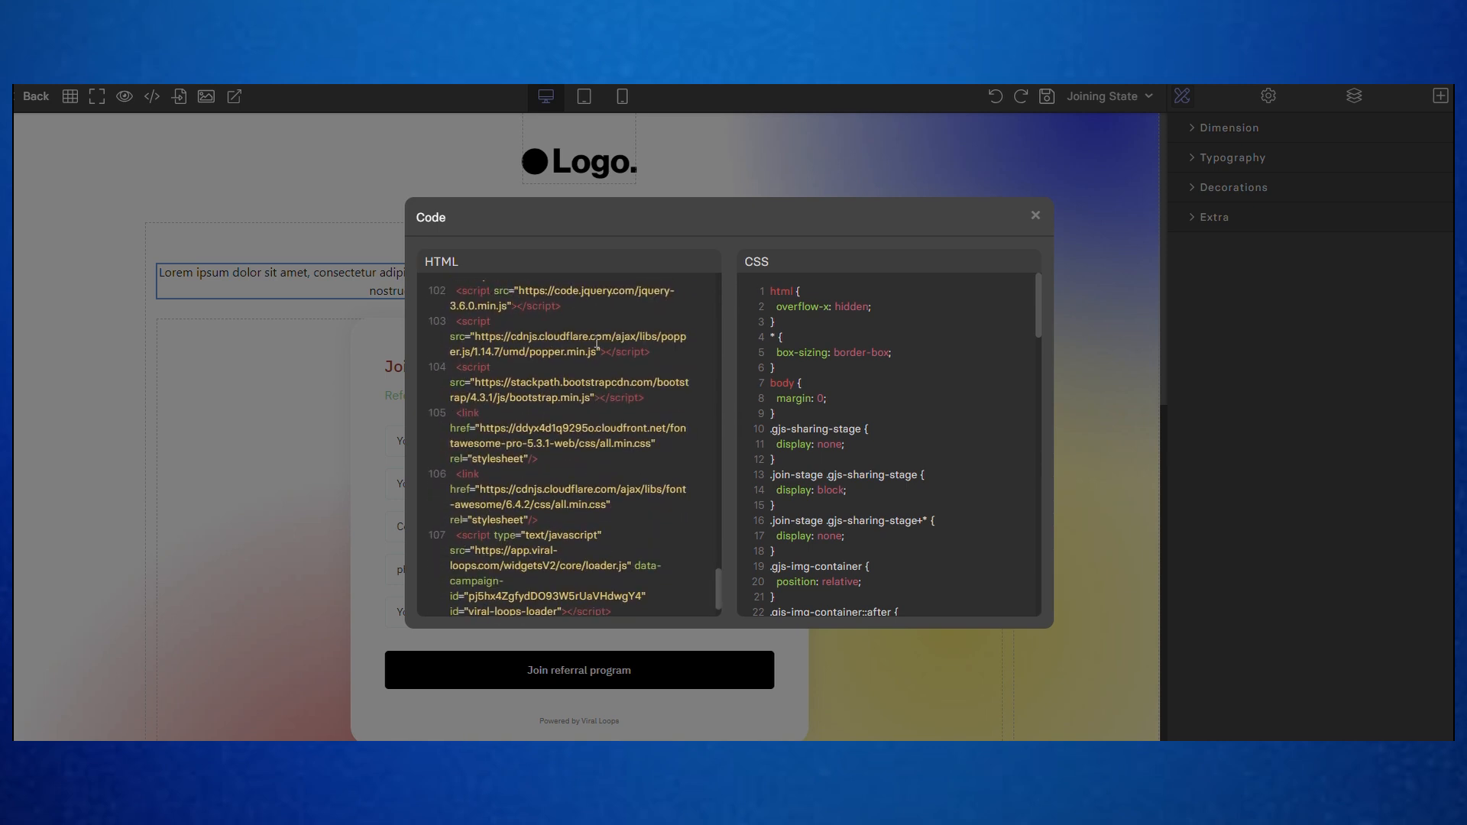
scroll(596, 345, "down", 1)
scroll(920, 344, "down", 20)
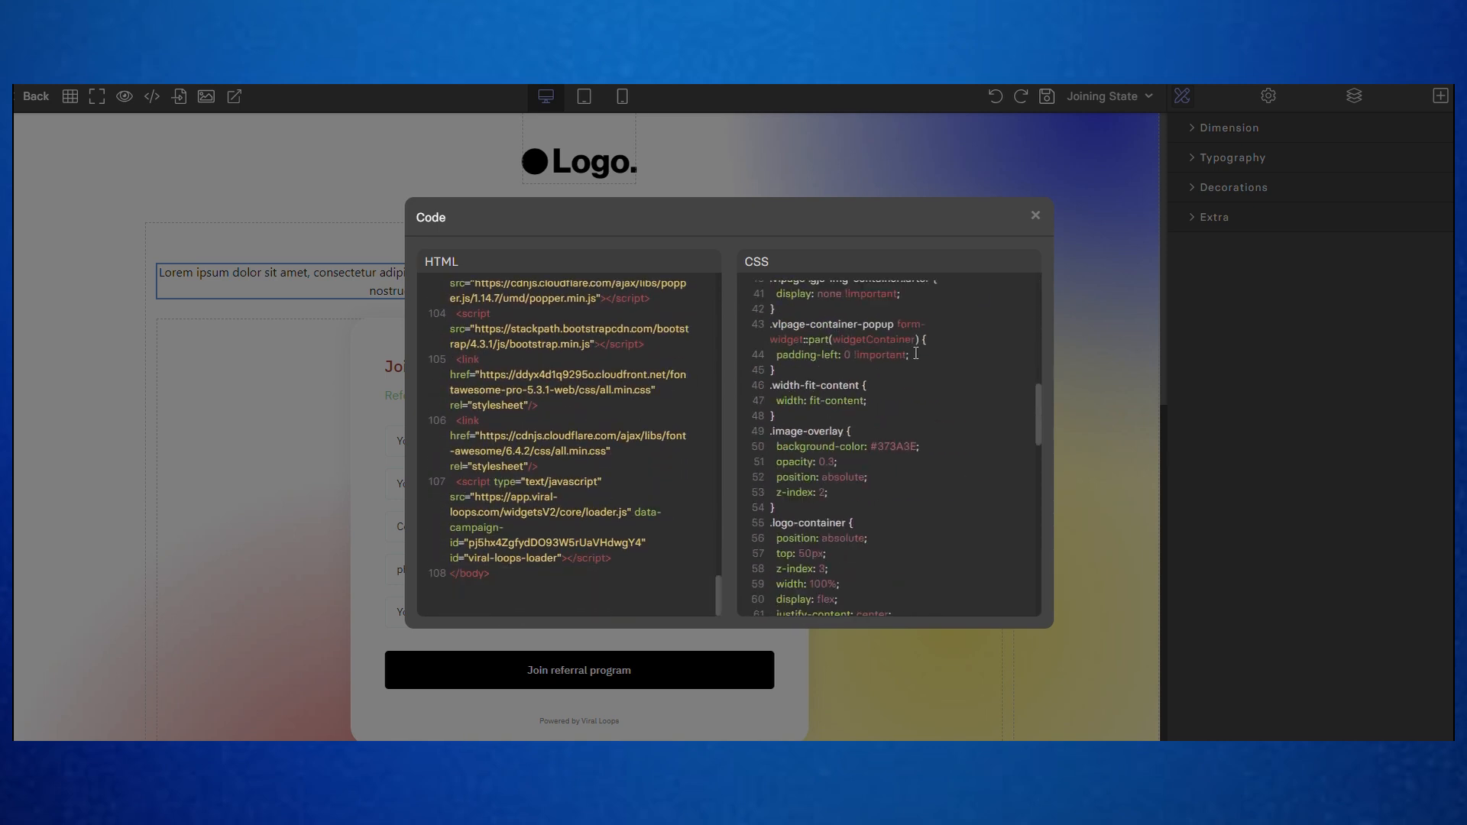
left_click(1036, 221)
View the code import dialog and the Open Graph settings, closing each without changes
left_click(179, 96)
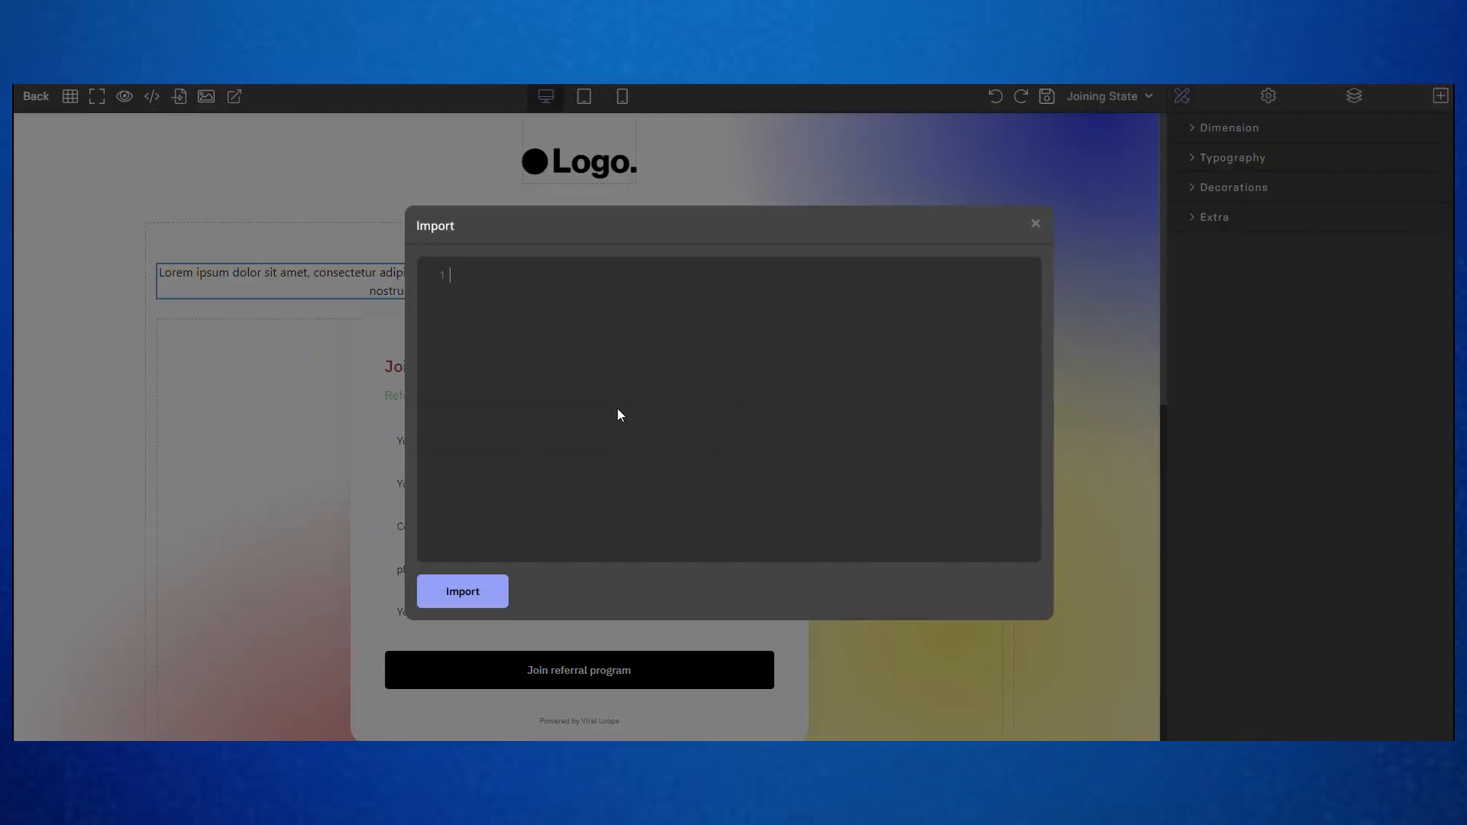
left_click(1036, 226)
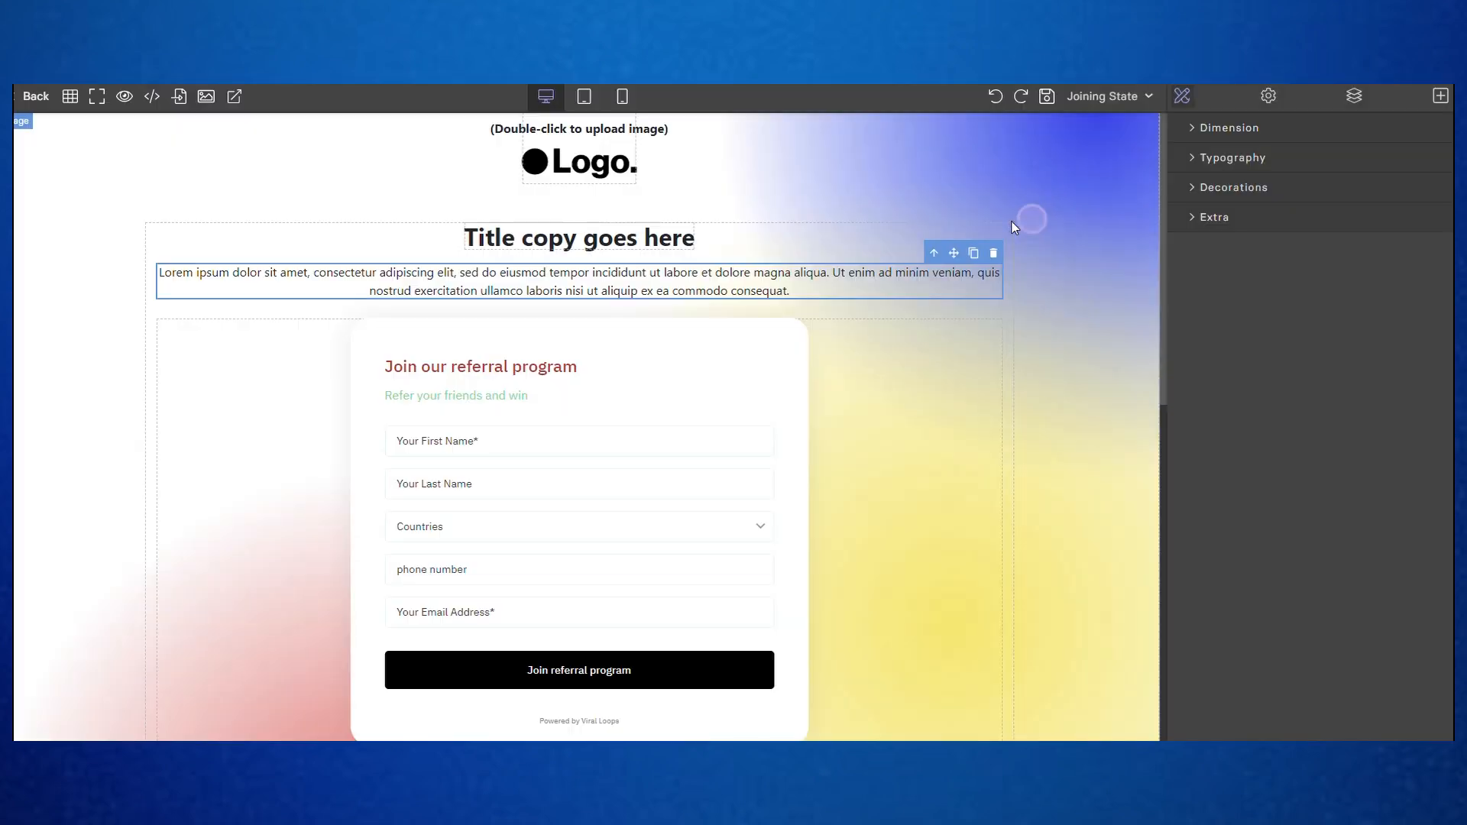
left_click(205, 97)
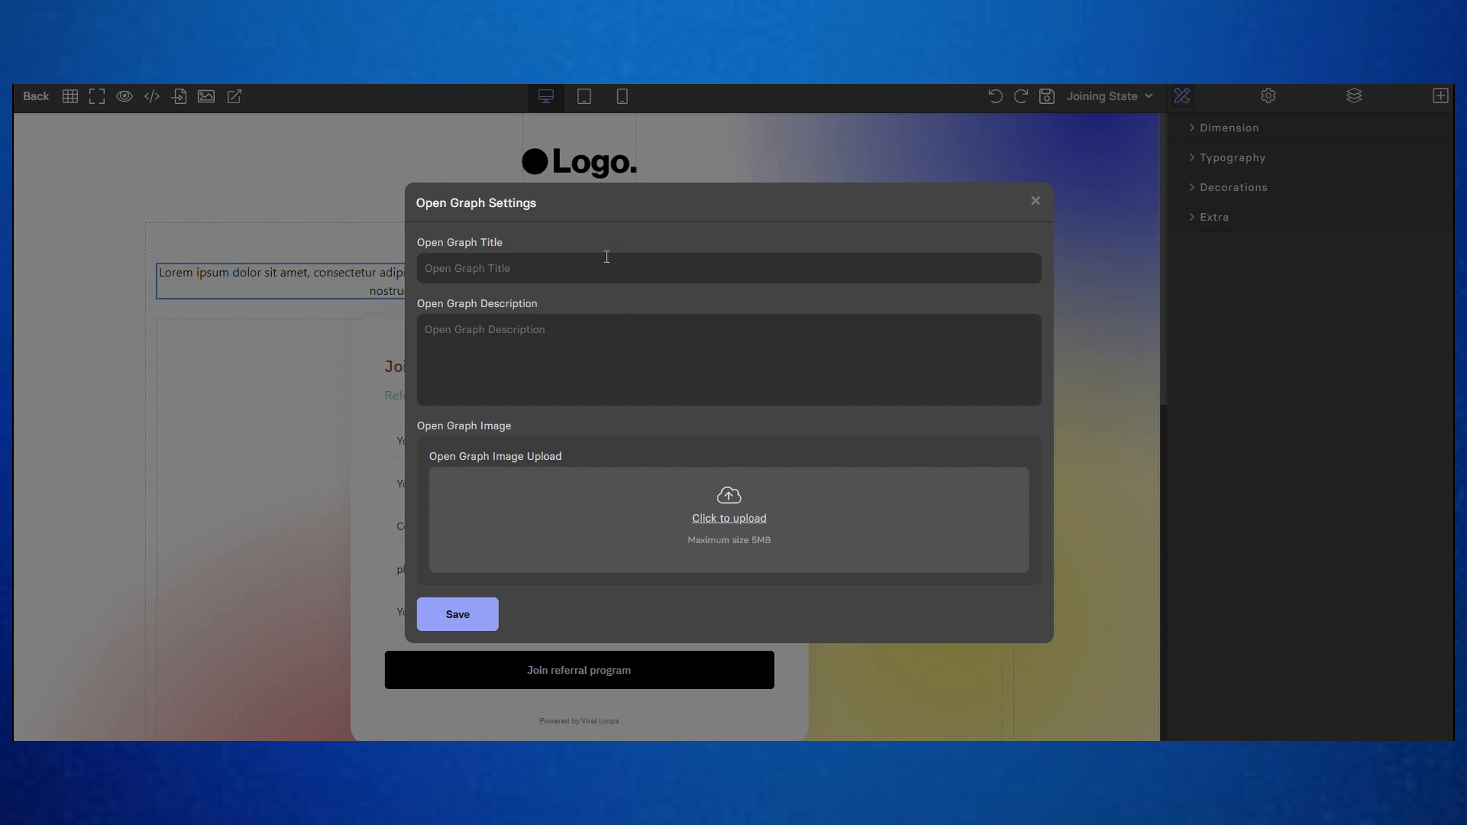
left_click(1035, 201)
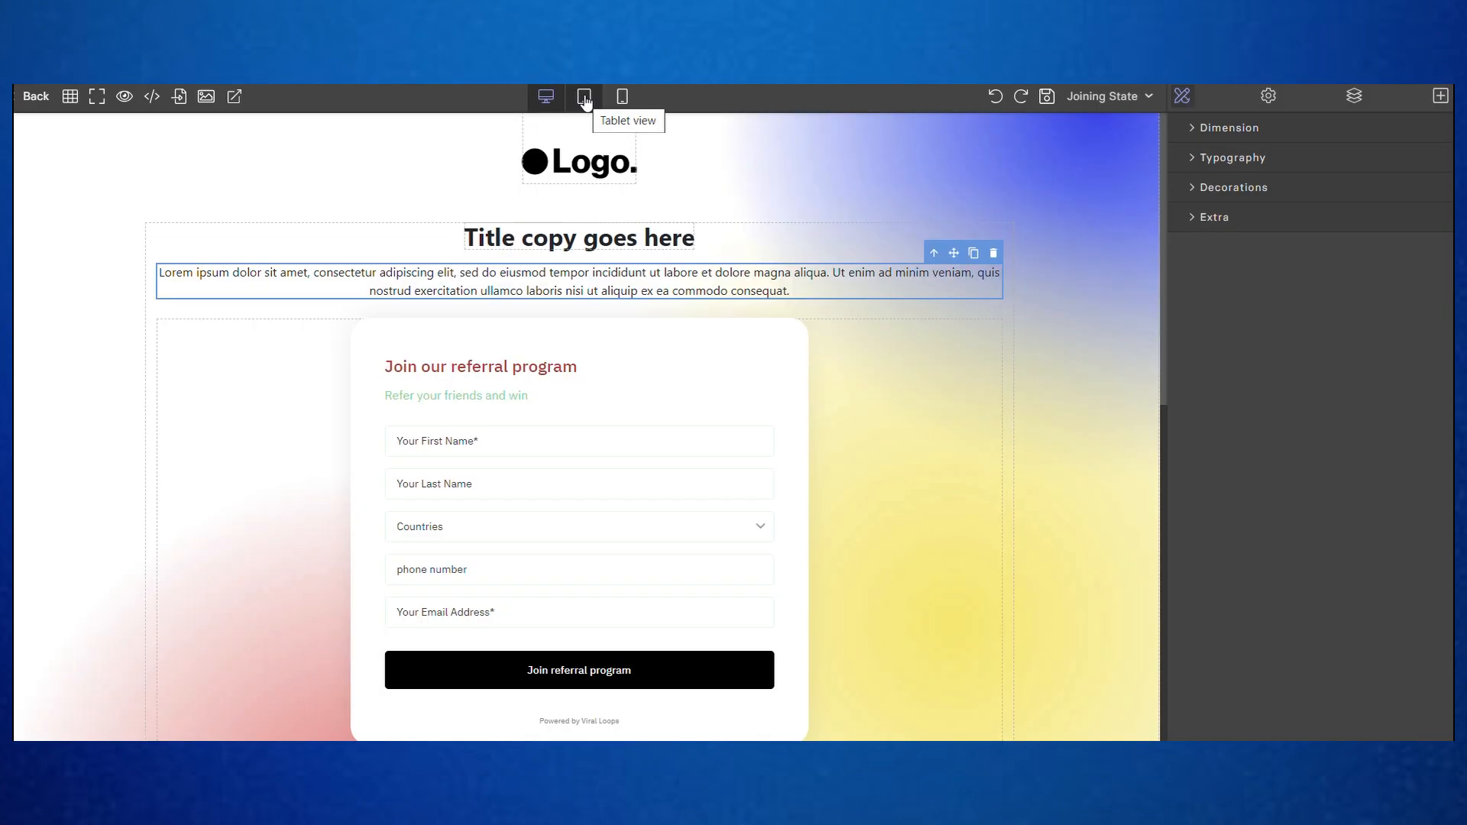
Preview the whole page in the tablet layout
left_click(585, 97)
scroll(701, 267, "down", 10)
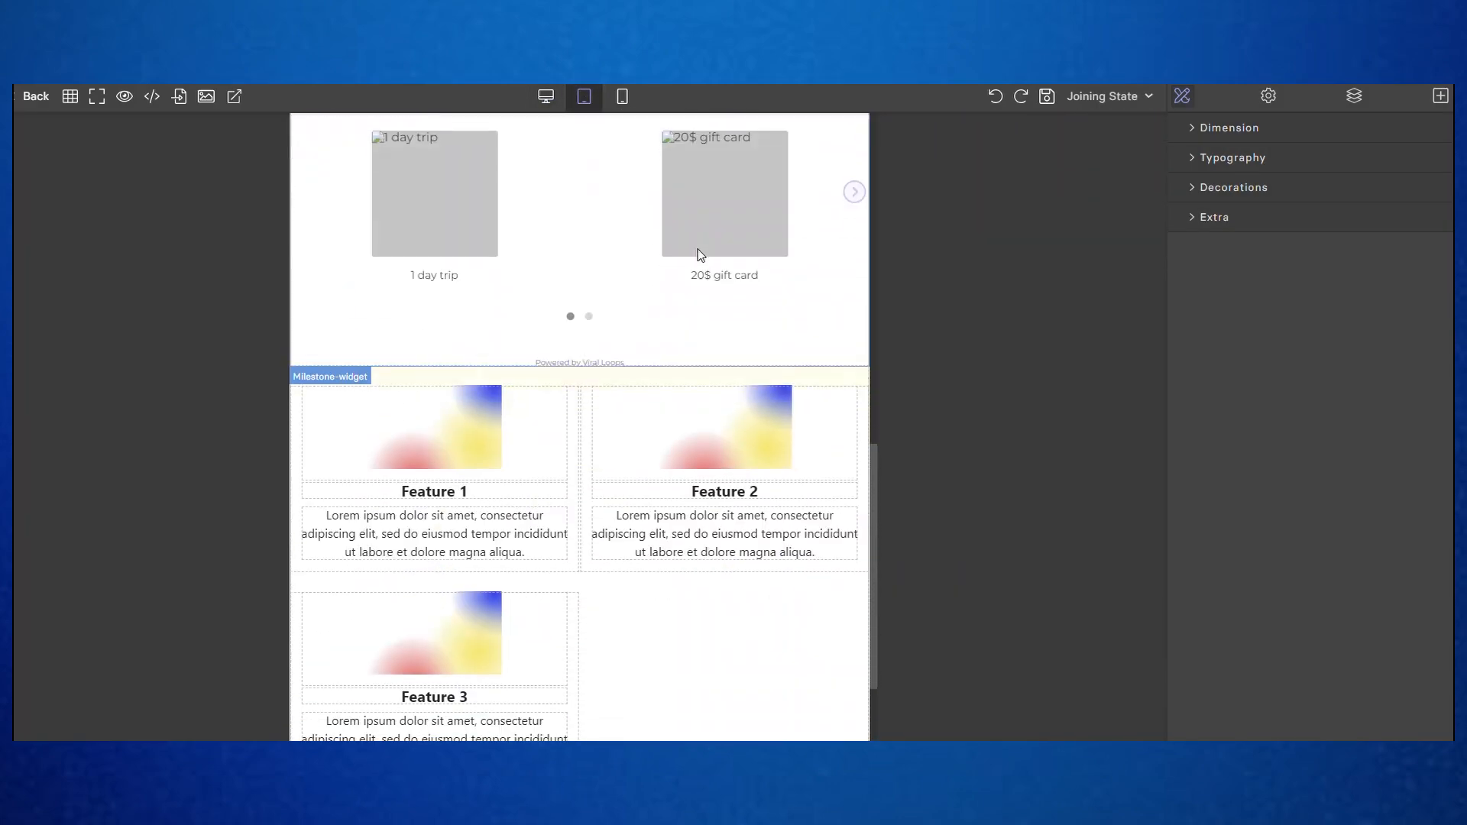
scroll(688, 214, "up", 10)
Preview the whole page in the mobile layout and return to the desktop view
left_click(622, 96)
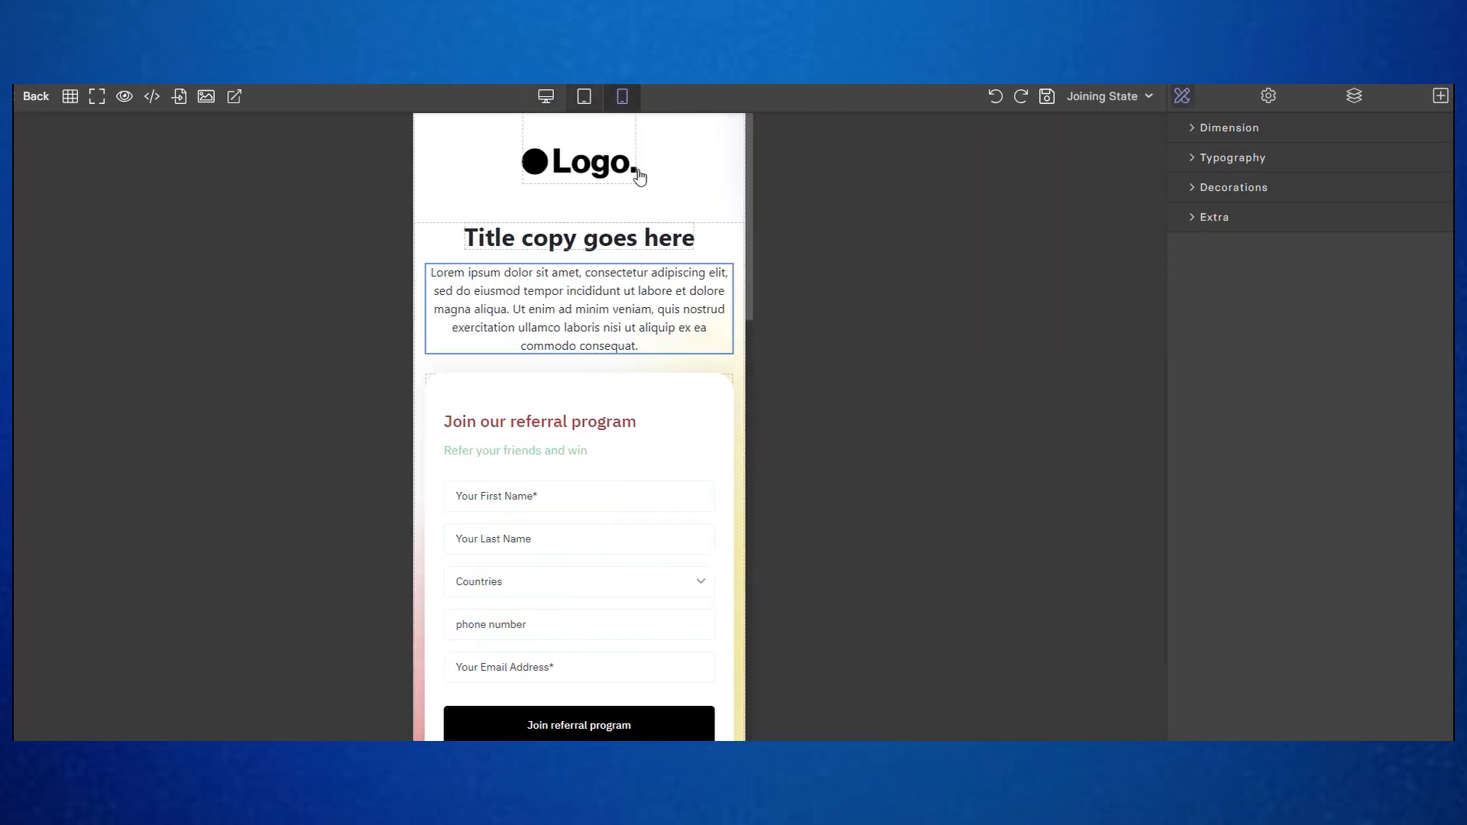
scroll(634, 214, "down", 5)
scroll(630, 254, "down", 6)
scroll(630, 255, "up", 12)
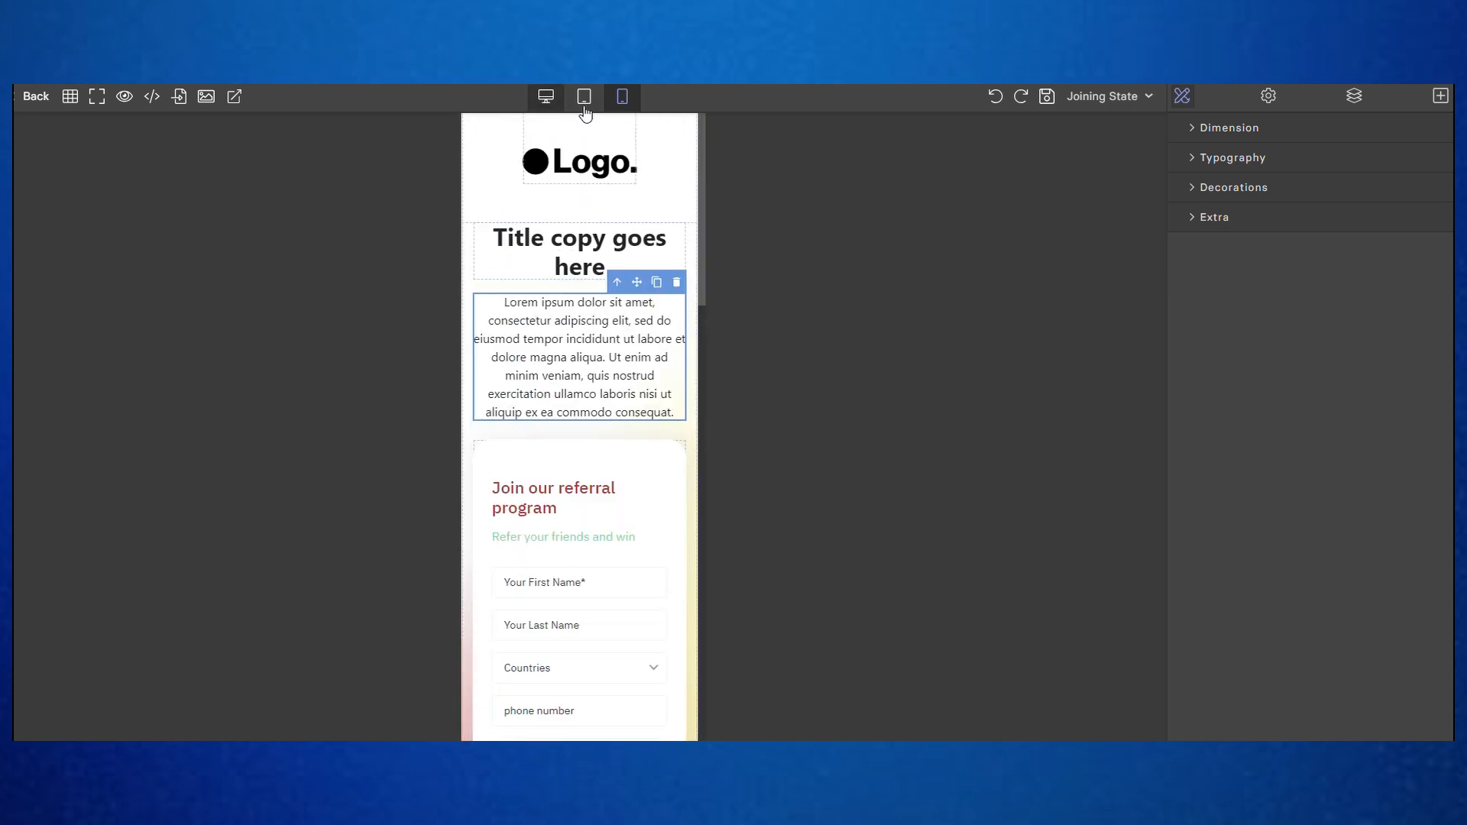
scroll(608, 266, "down", 5)
scroll(550, 387, "down", 3)
scroll(616, 397, "up", 10)
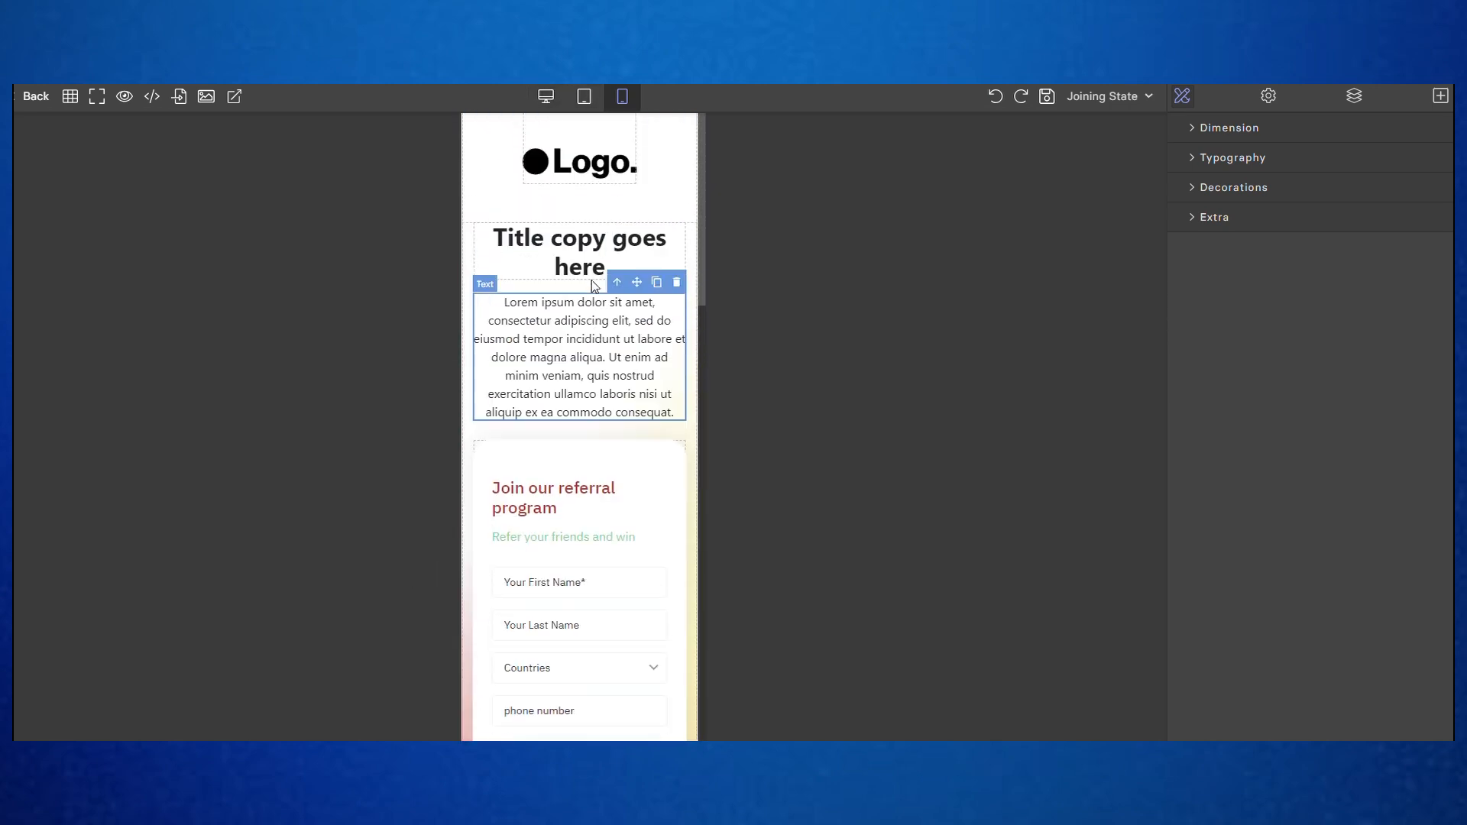
left_click(591, 98)
left_click(547, 98)
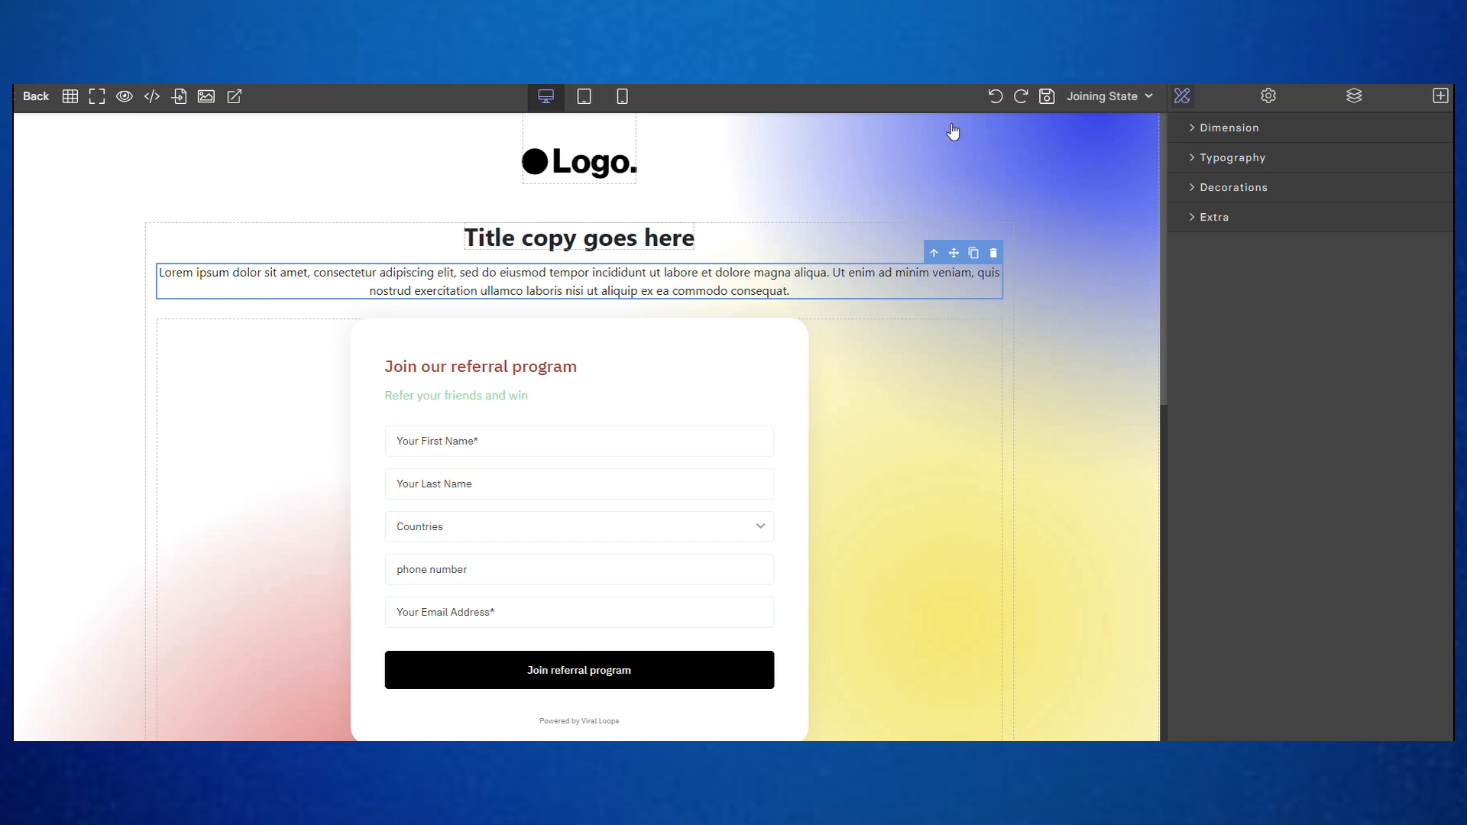
Switch the page being edited to its Sharing State
left_click(1108, 101)
left_click(917, 174)
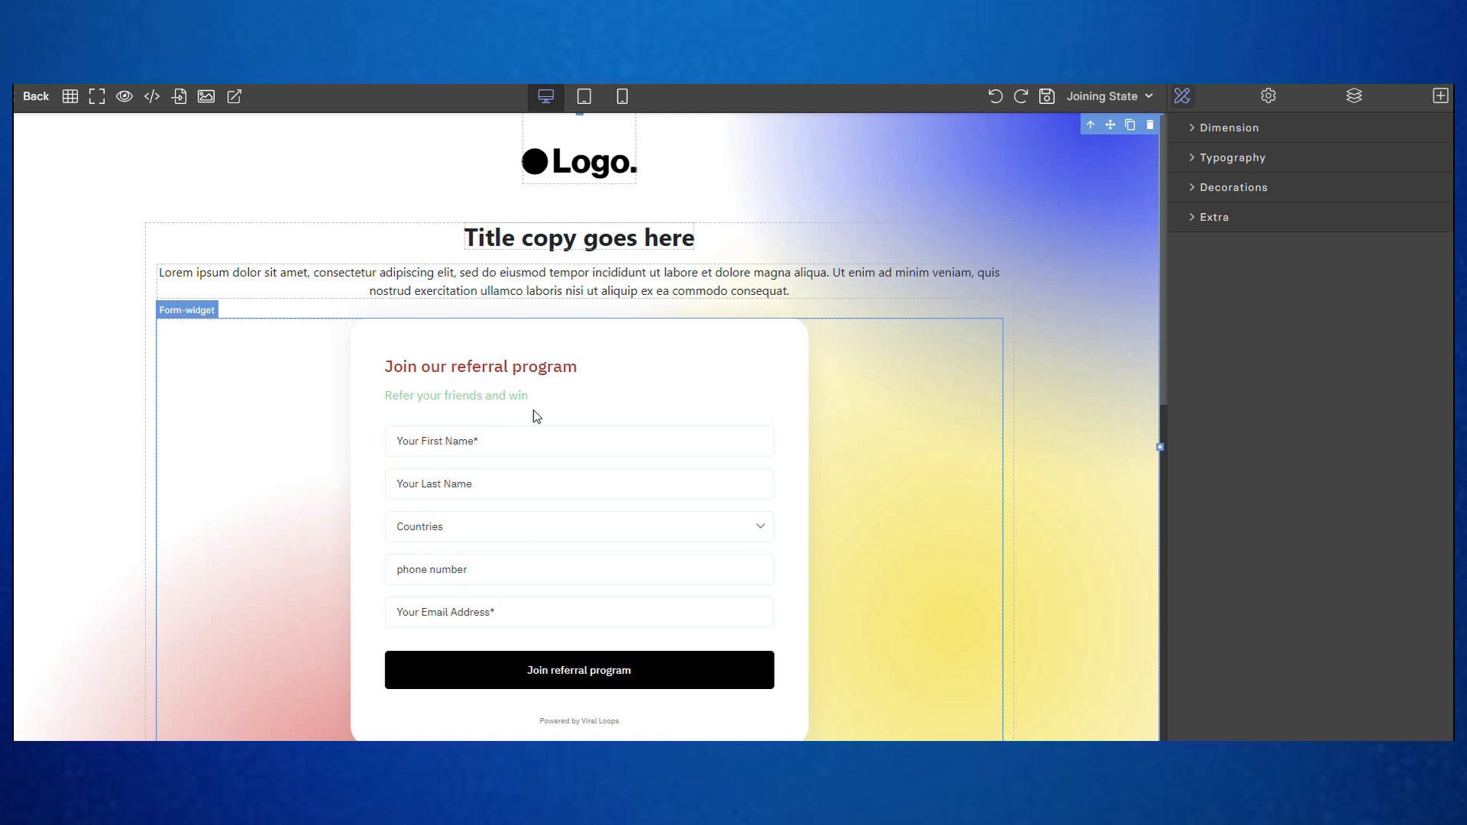
left_click(1108, 97)
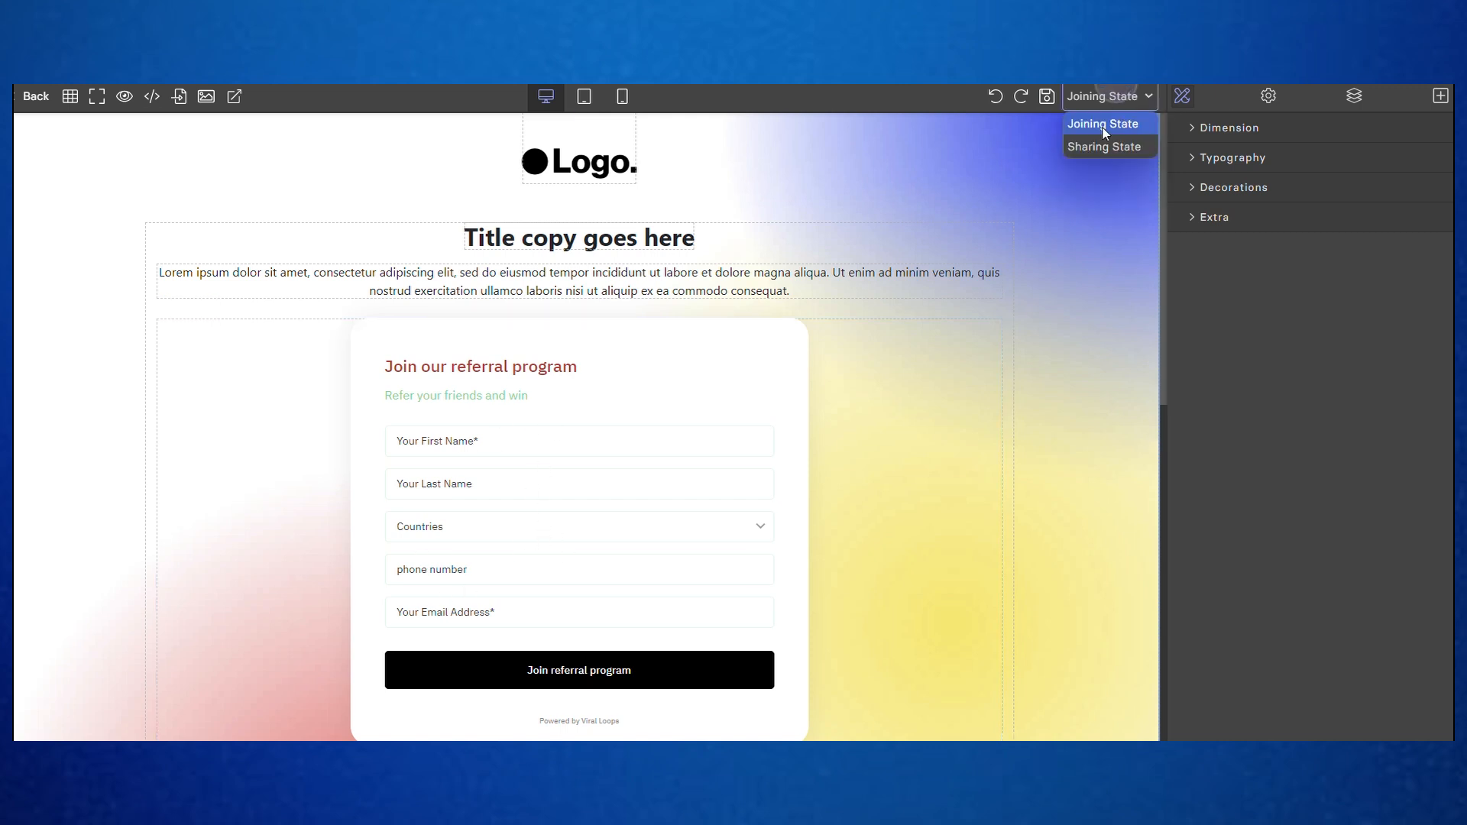
left_click(1098, 141)
Examine the sharing form widget's referral link, share buttons, referral statistics and leaderboard
scroll(576, 280, "down", 2)
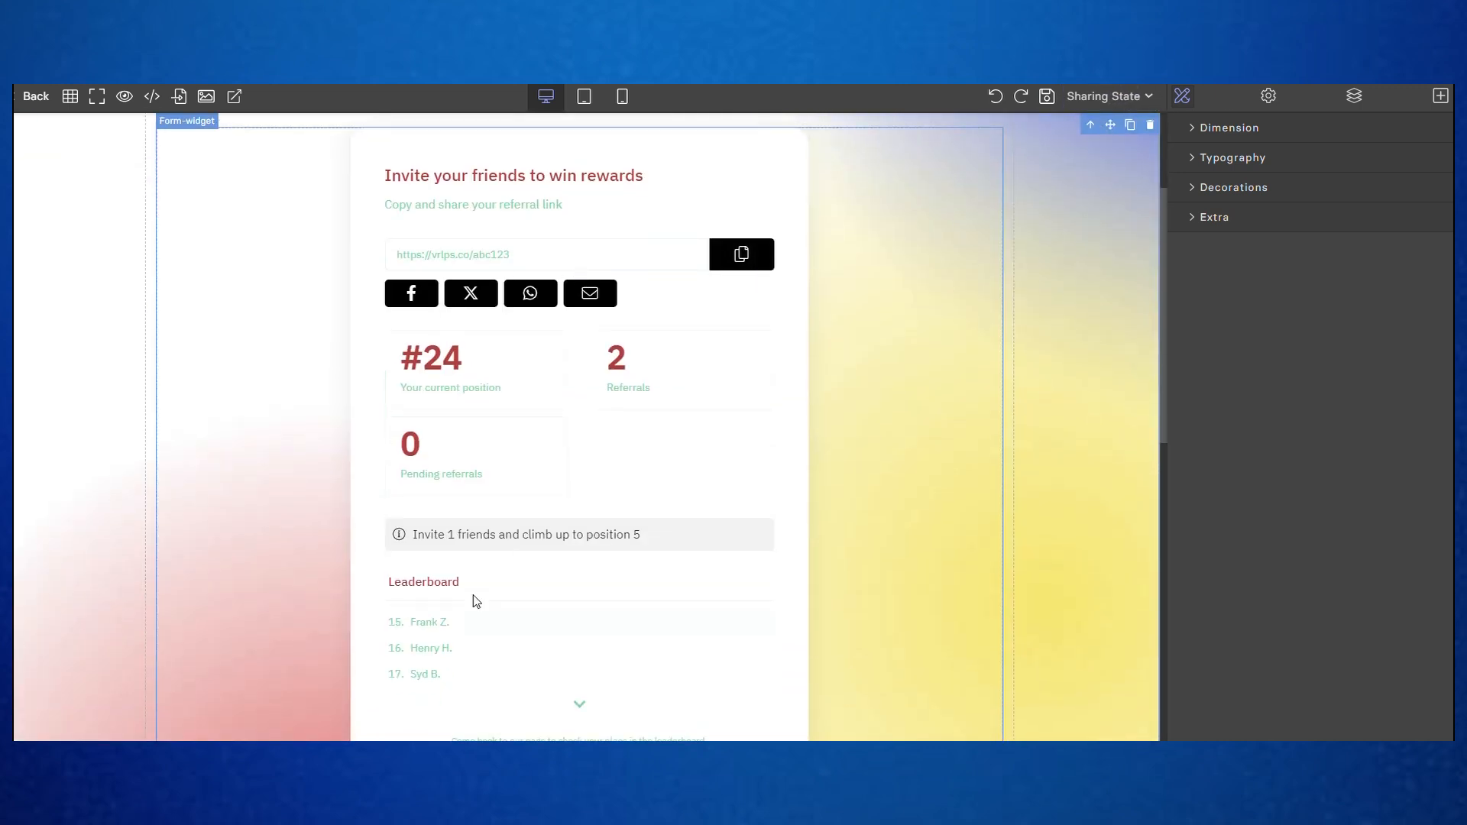
scroll(464, 445, "up", 2)
scroll(727, 459, "down", 3)
scroll(672, 563, "up", 2)
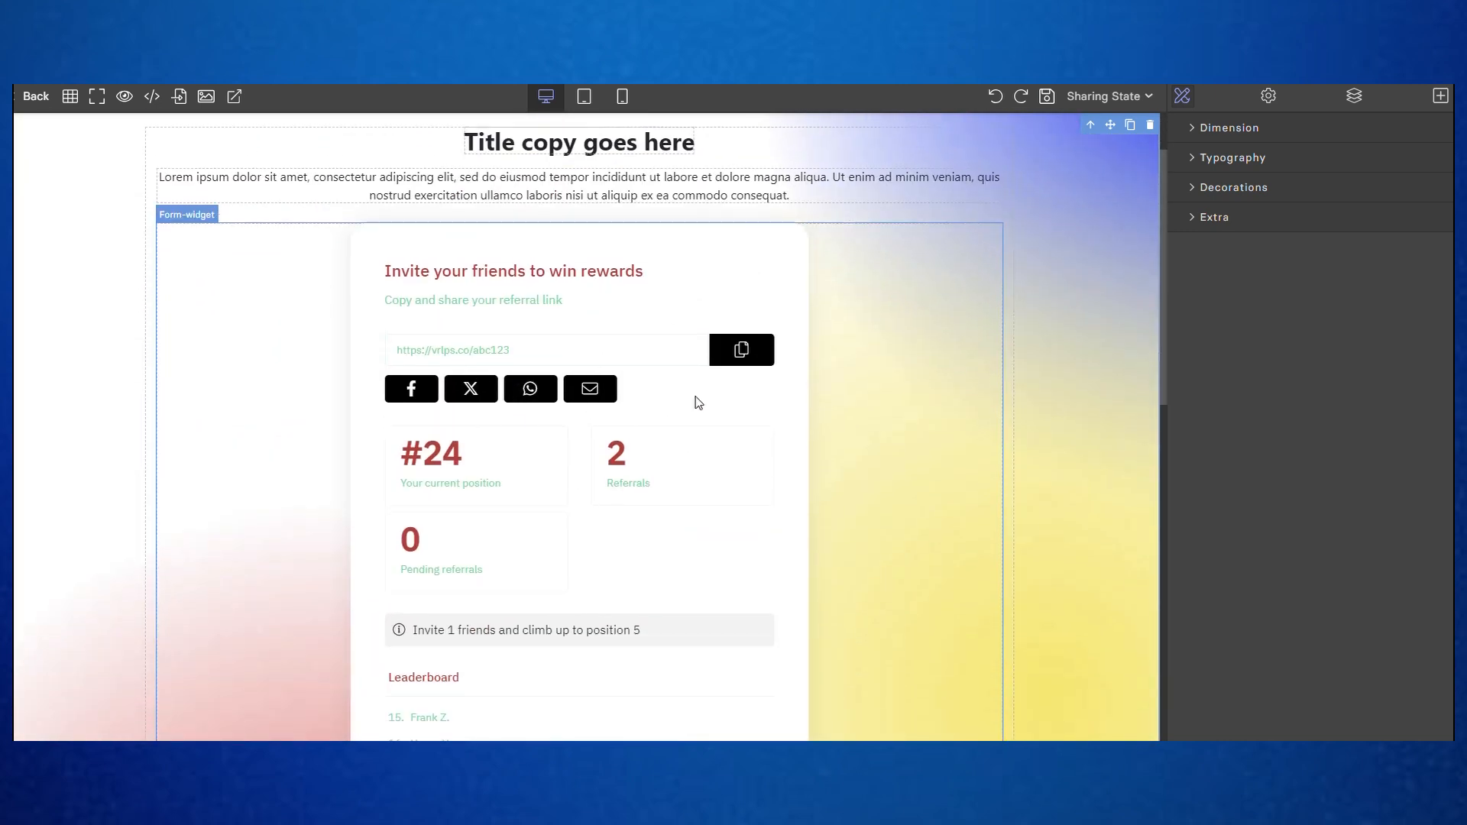
scroll(645, 390, "up", 1)
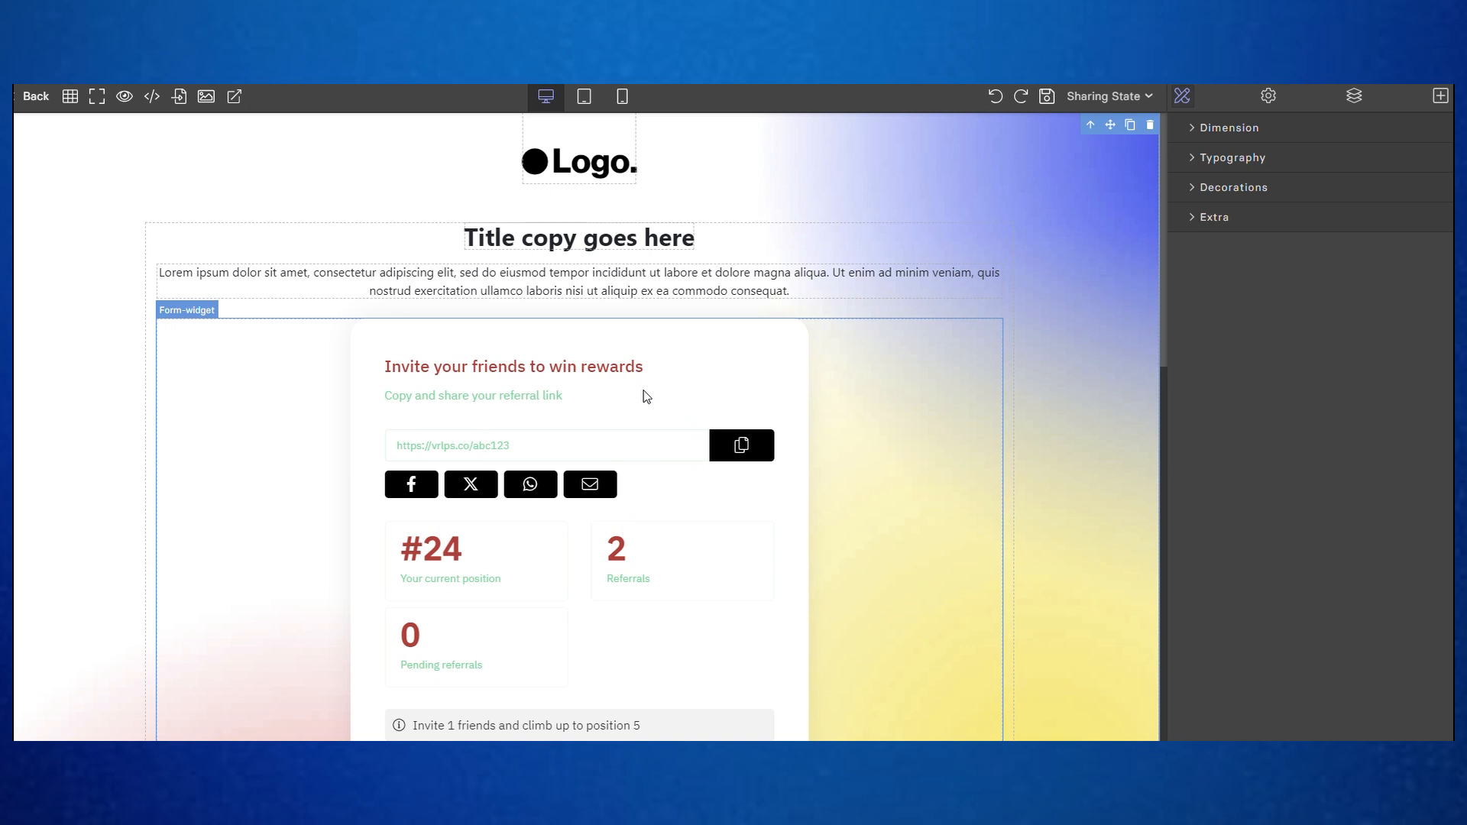
scroll(649, 550, "down", 1)
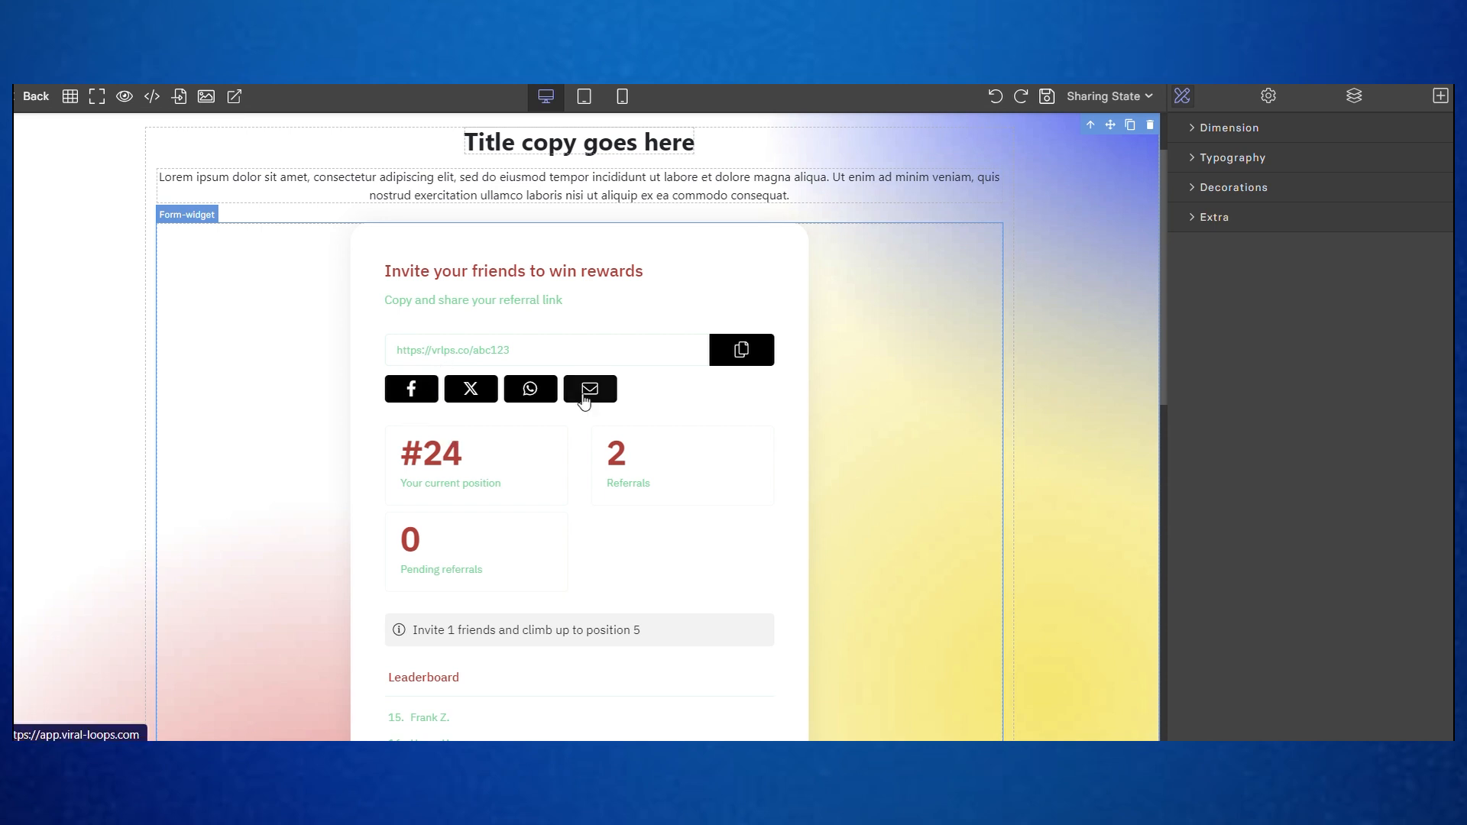
Switch the page being edited back to its Joining State
scroll(629, 304, "down", 1)
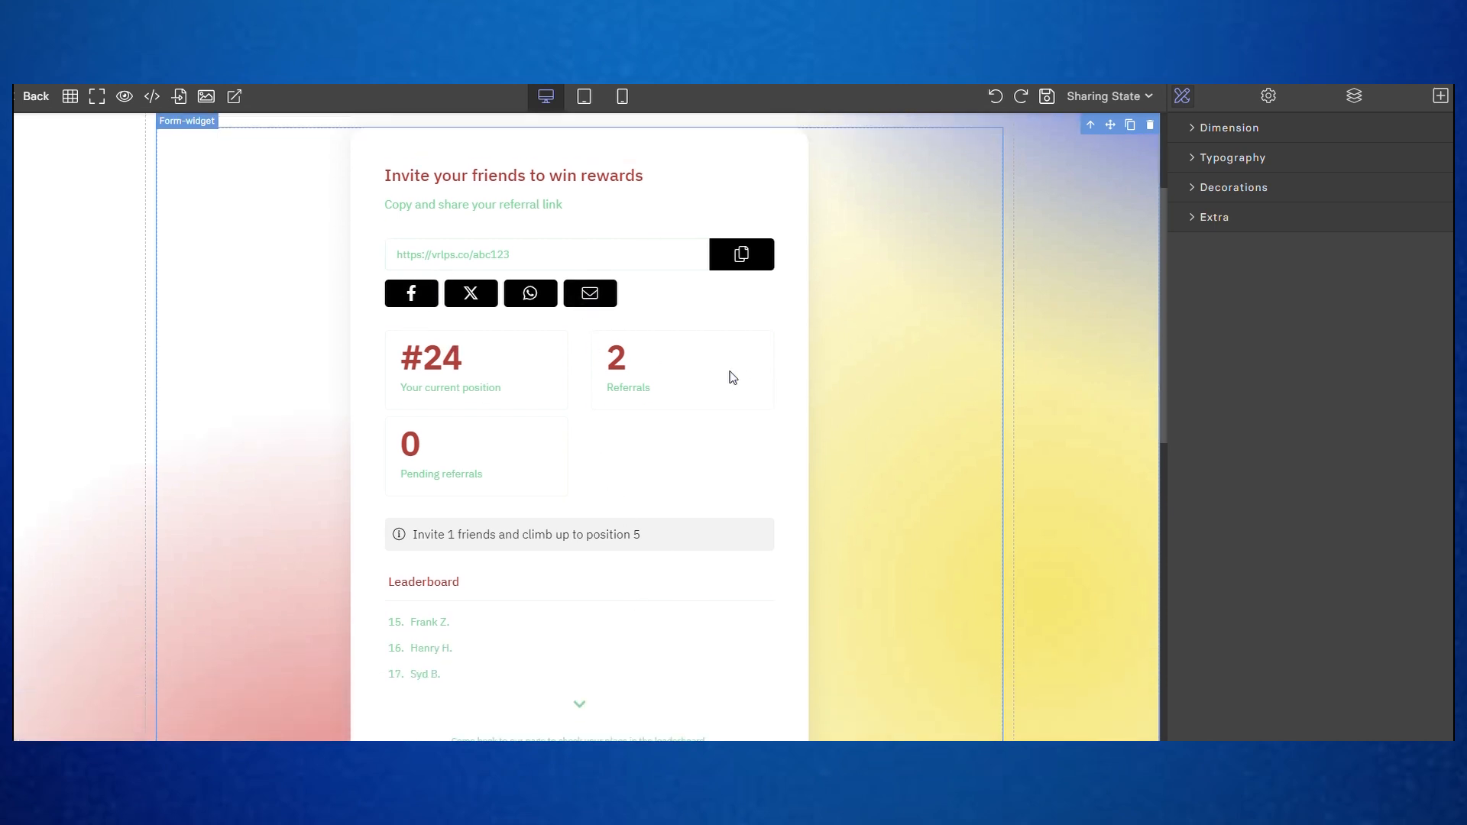
scroll(697, 346, "up", 2)
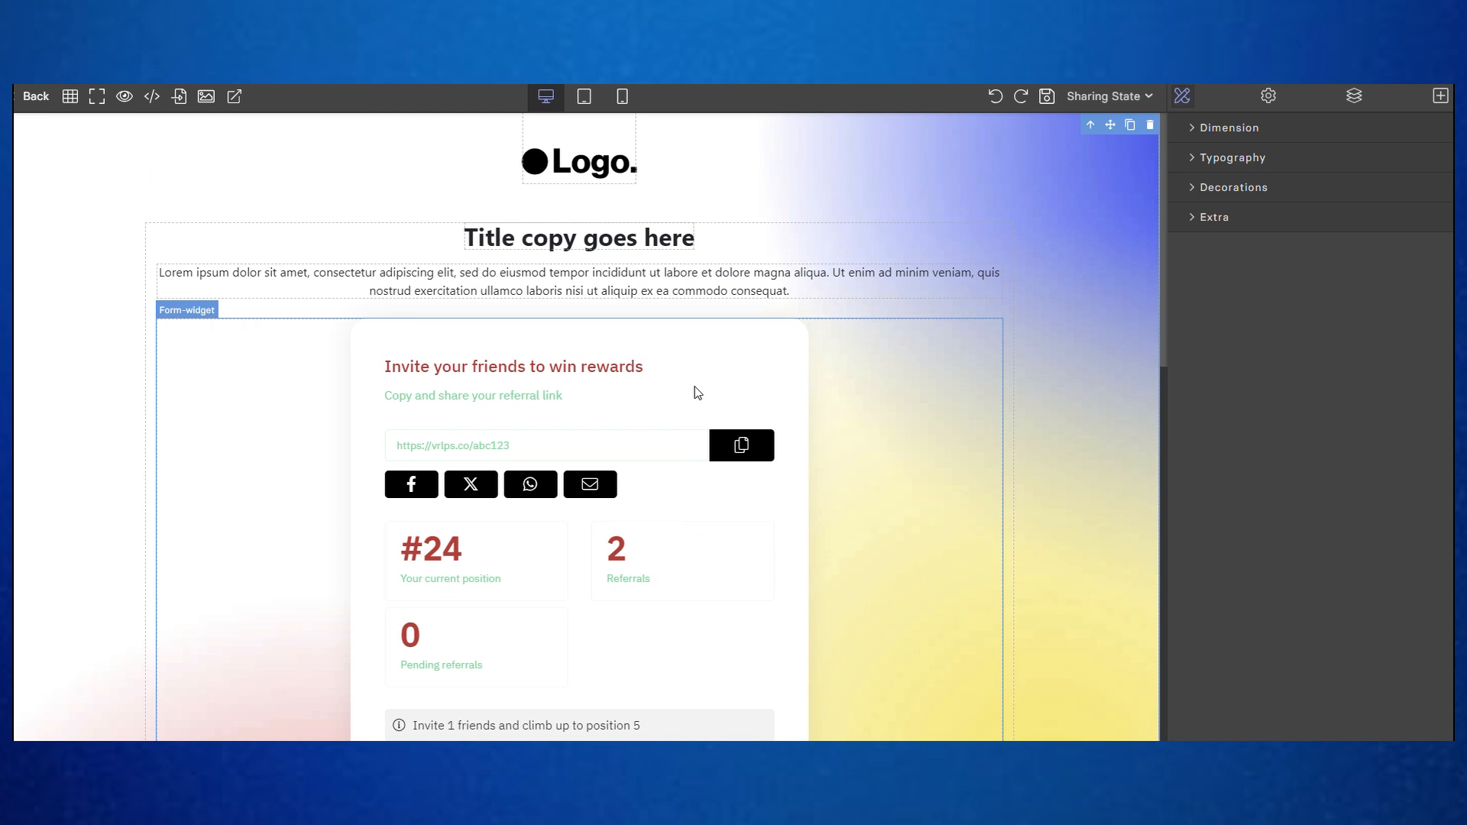
left_click(1112, 96)
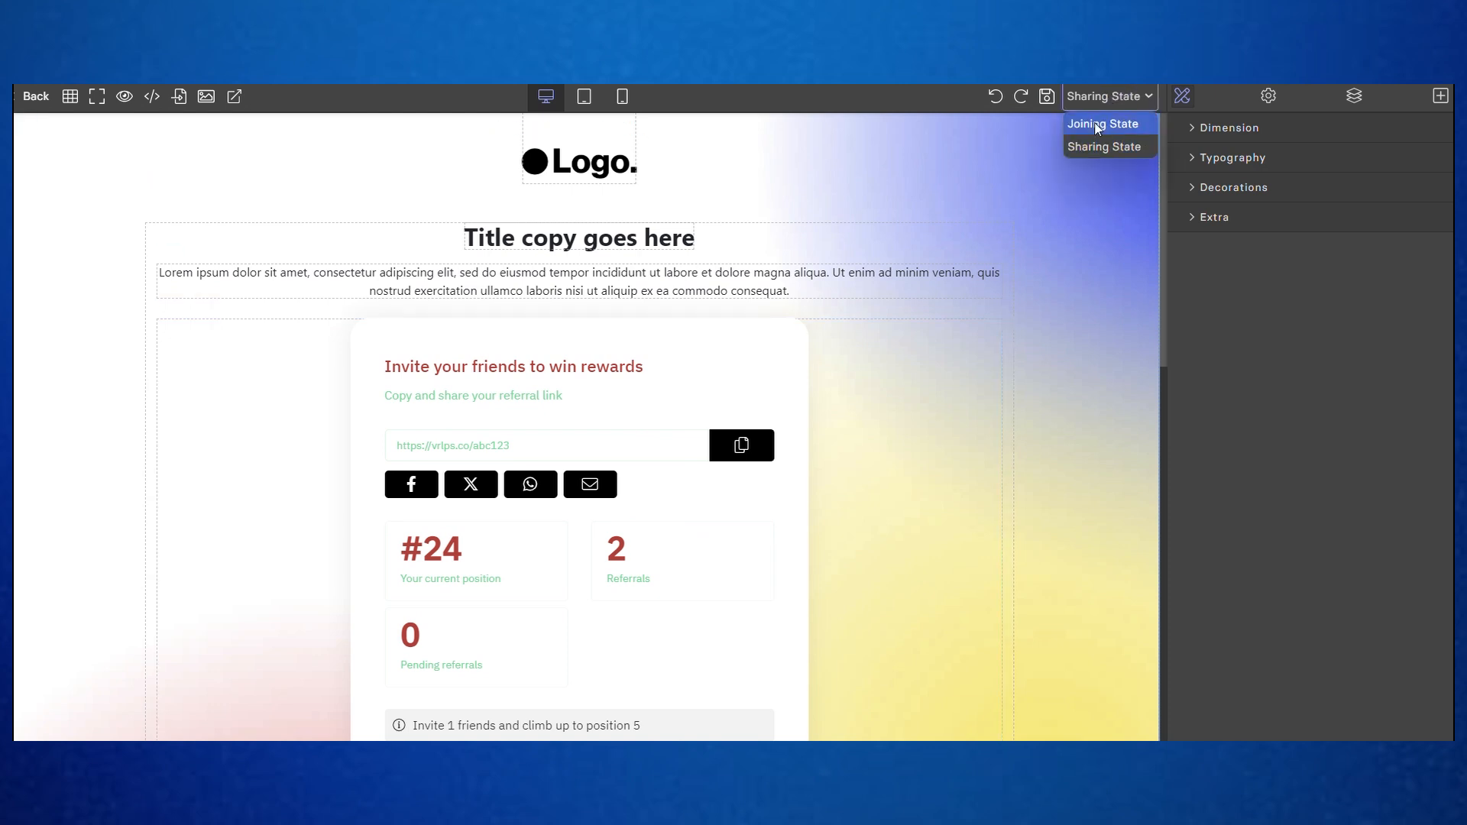
left_click(1100, 124)
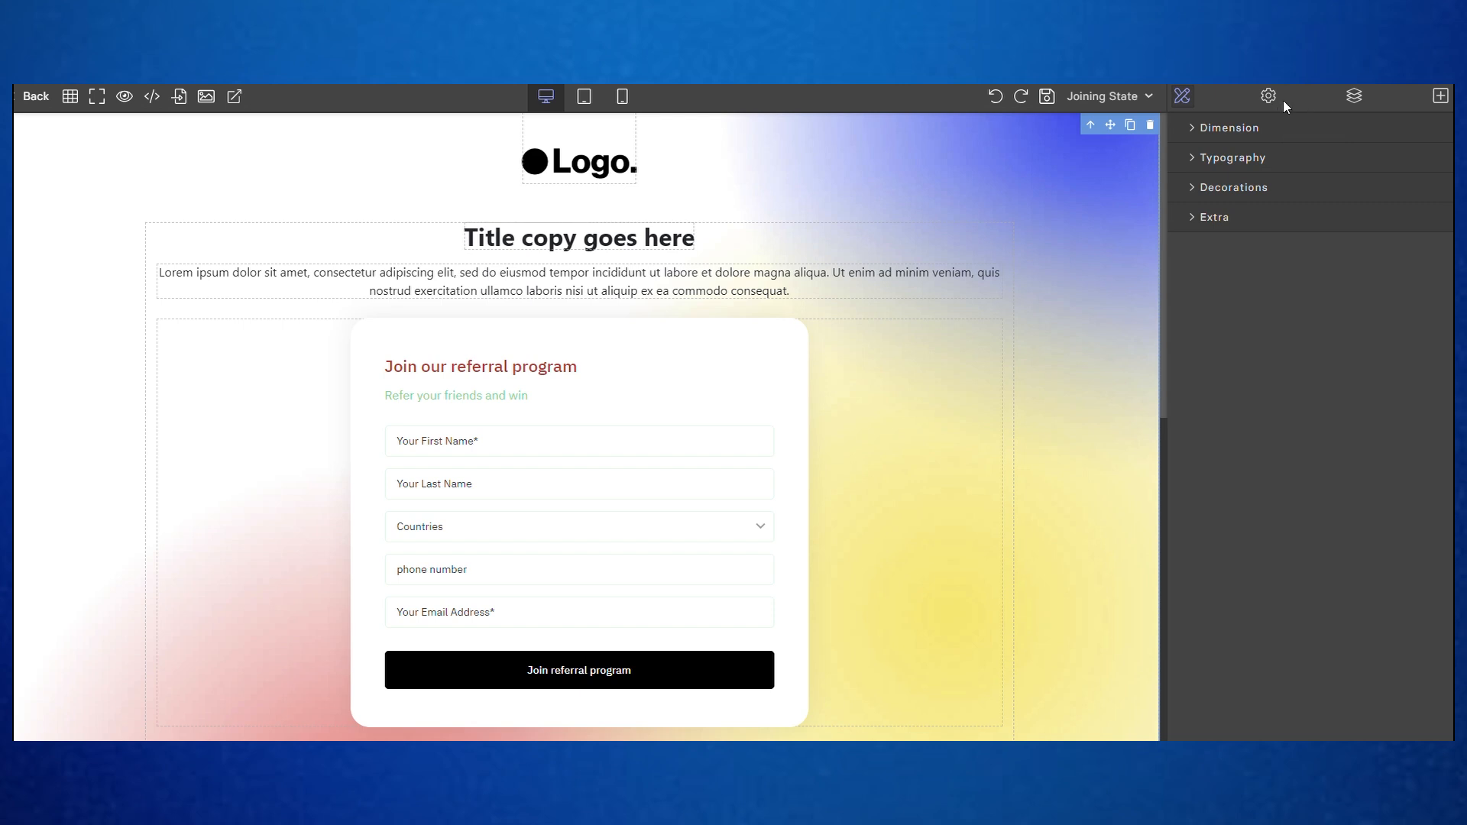
Browse the blocks that can be added to the page, from basic columns and widgets to the navbar layouts
left_click(1441, 102)
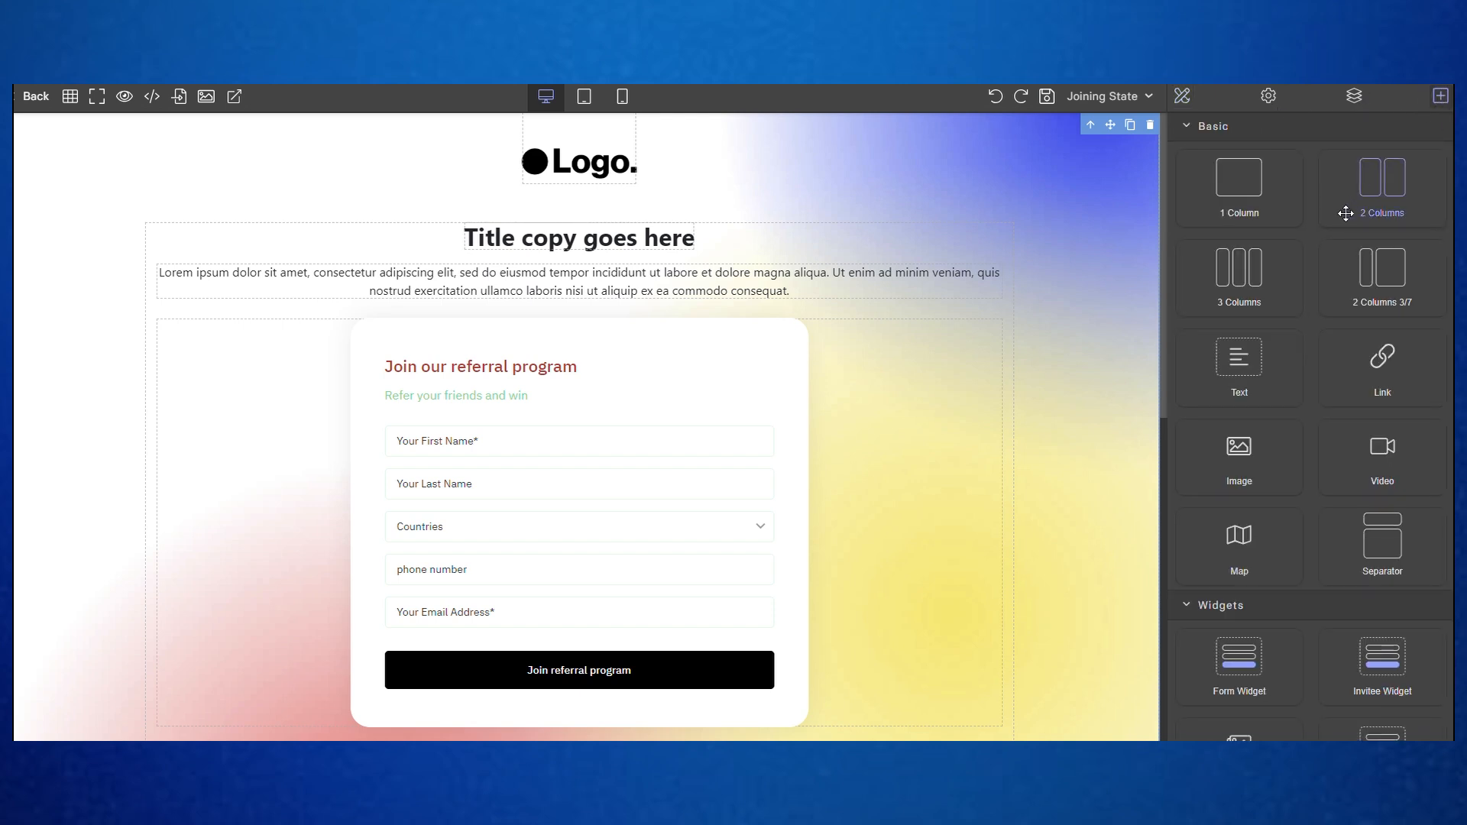
scroll(1351, 201, "down", 5)
scroll(1352, 201, "up", 5)
scroll(1351, 201, "down", 10)
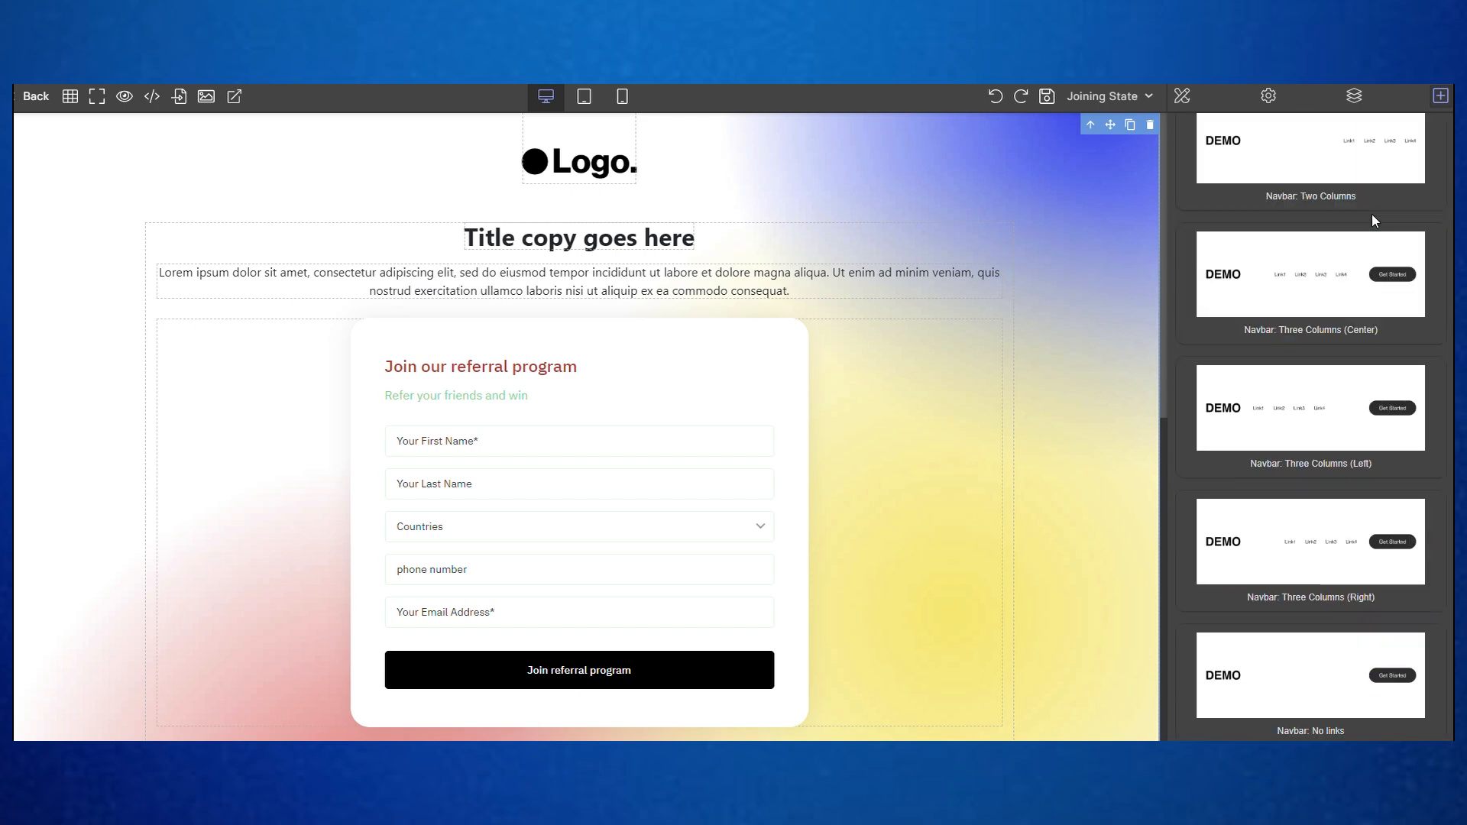
scroll(1373, 214, "up", 5)
scroll(1374, 217, "up", 5)
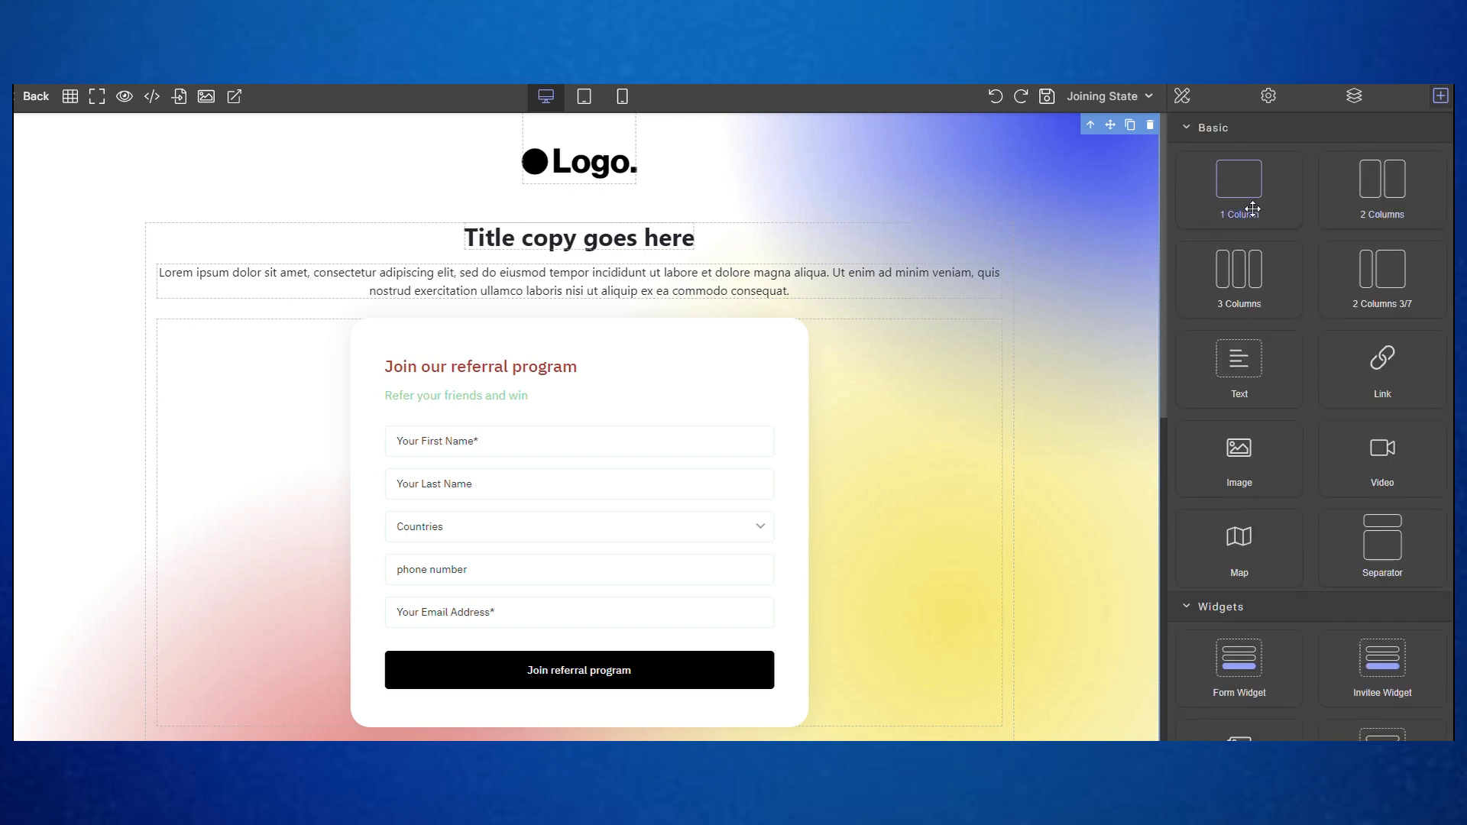
Add an image block above the milestone widget and leave it without an uploaded image
scroll(990, 378, "down", 1)
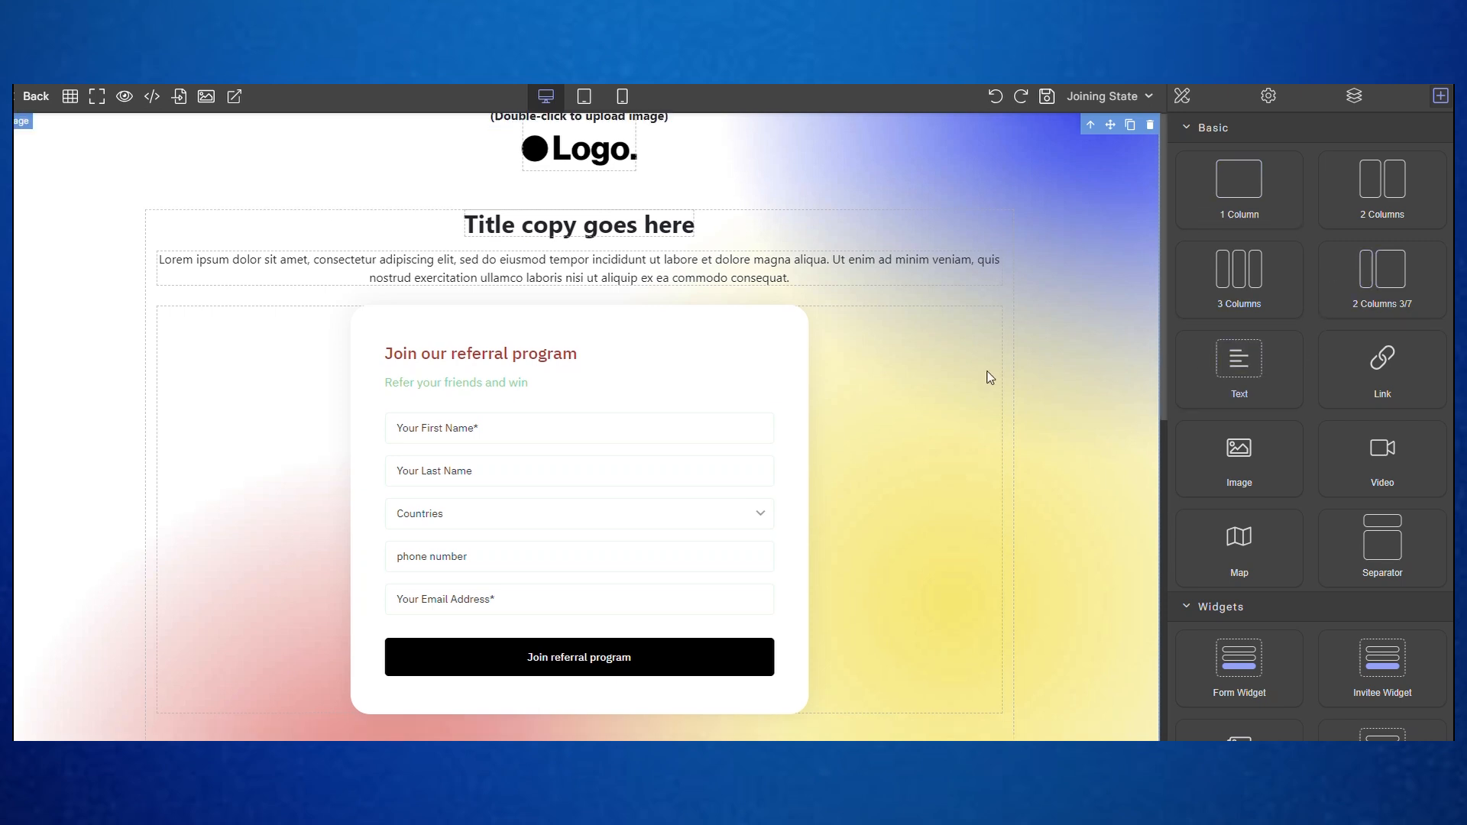
scroll(962, 379, "down", 5)
scroll(934, 352, "up", 2)
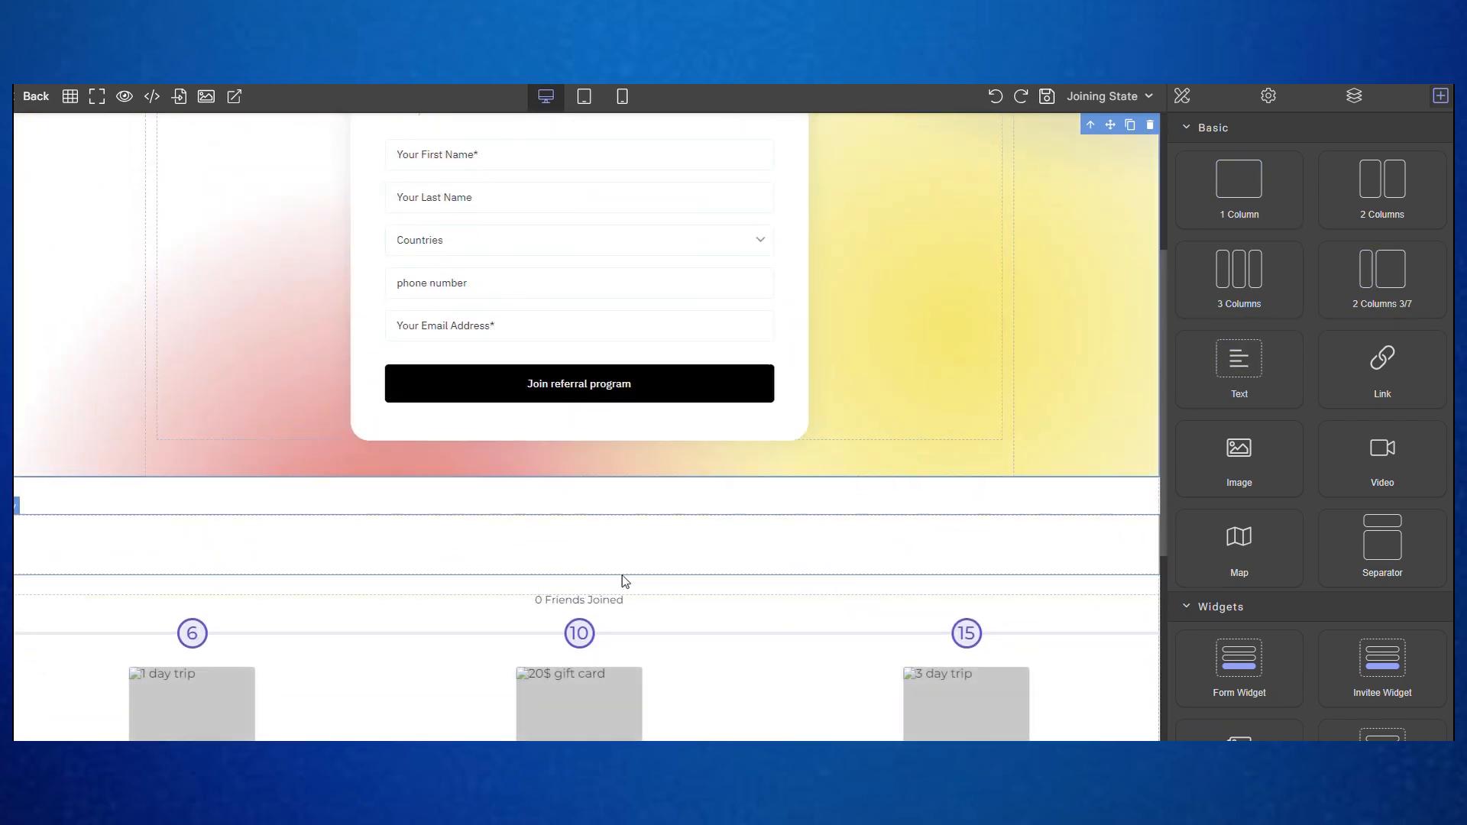
scroll(1162, 405, "down", 5)
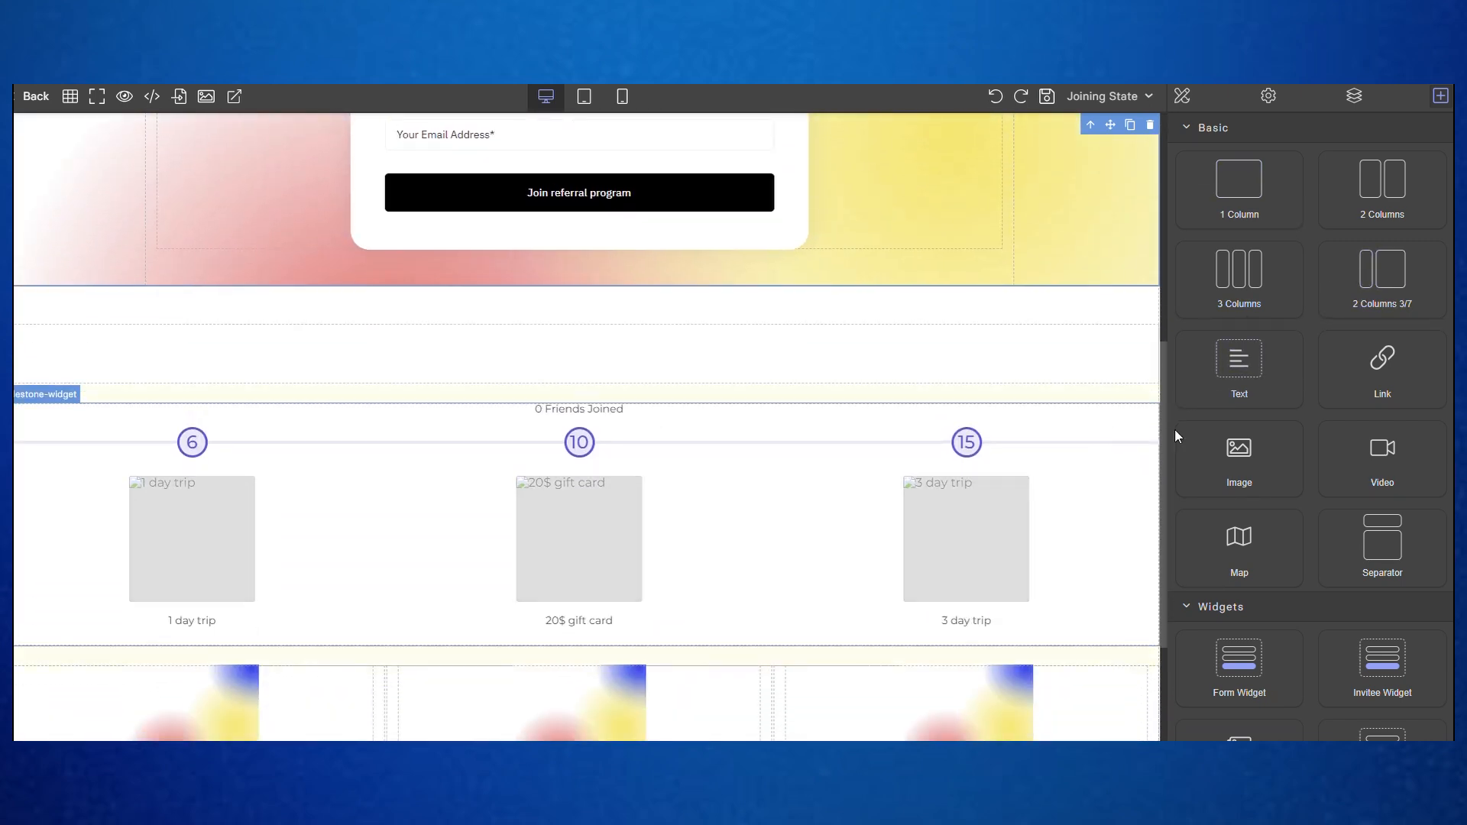
left_click_drag(1271, 456, 705, 394)
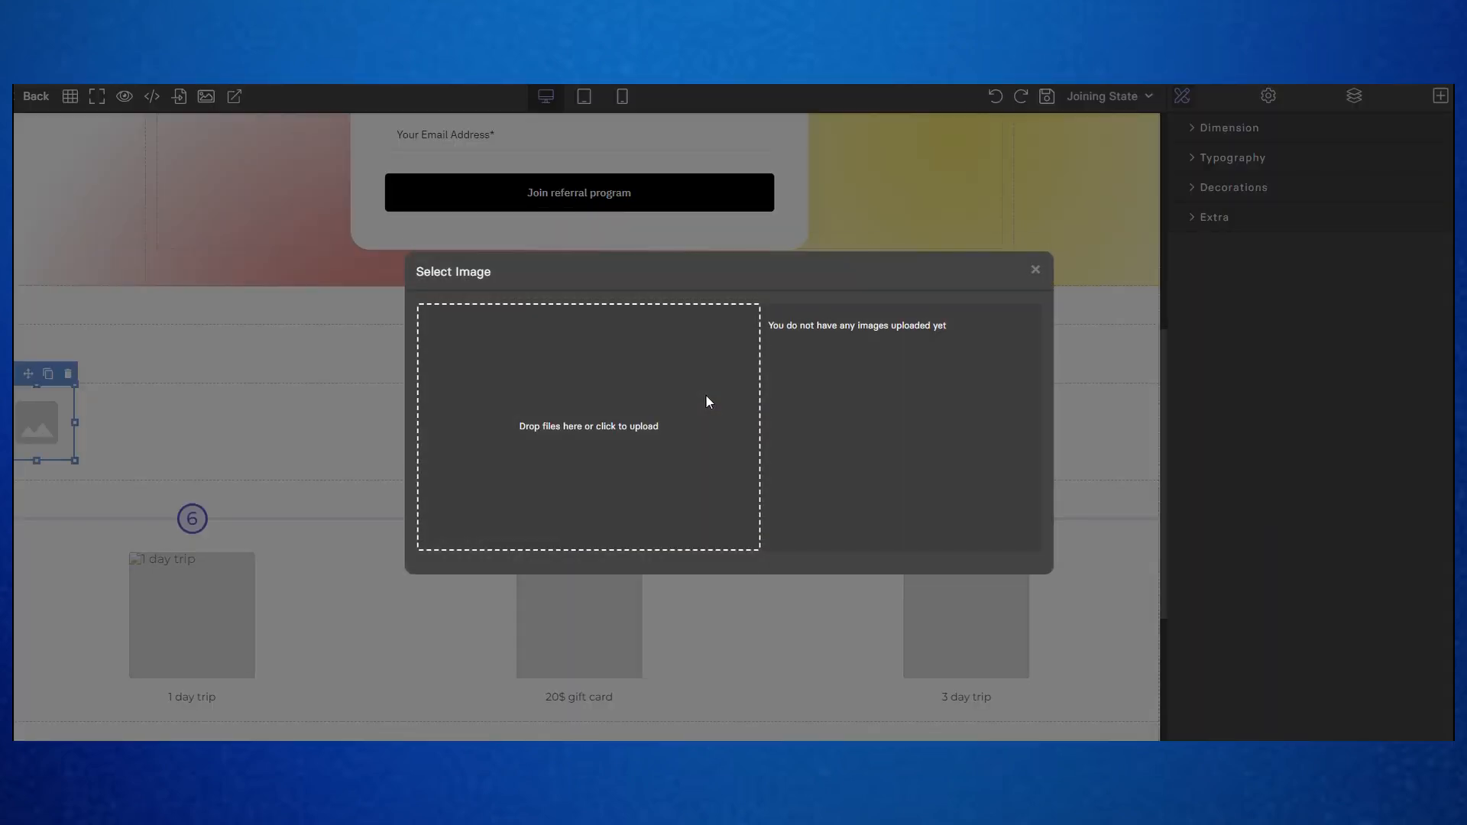
left_click(630, 369)
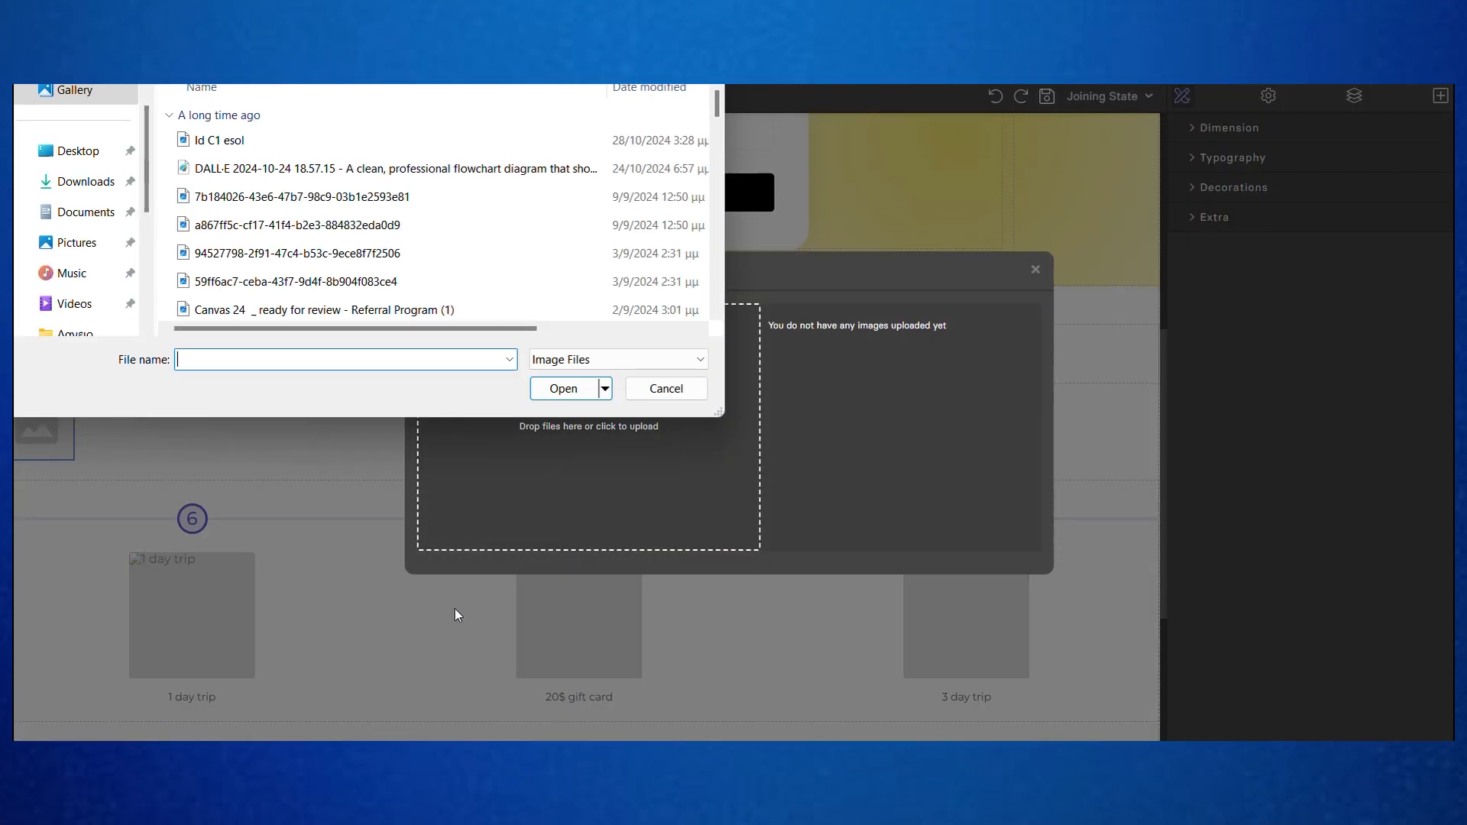
left_click(688, 391)
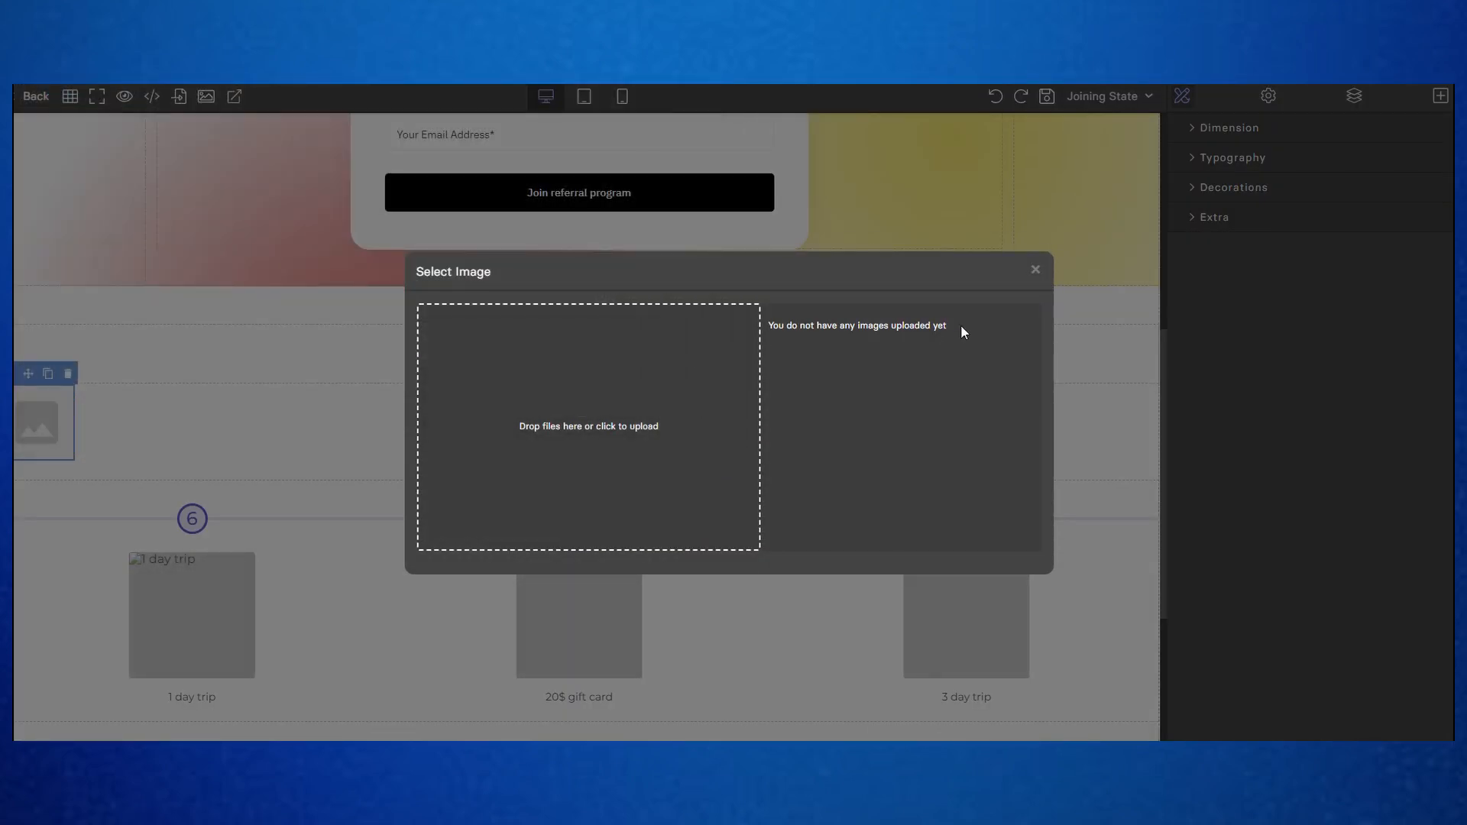
left_click(1036, 270)
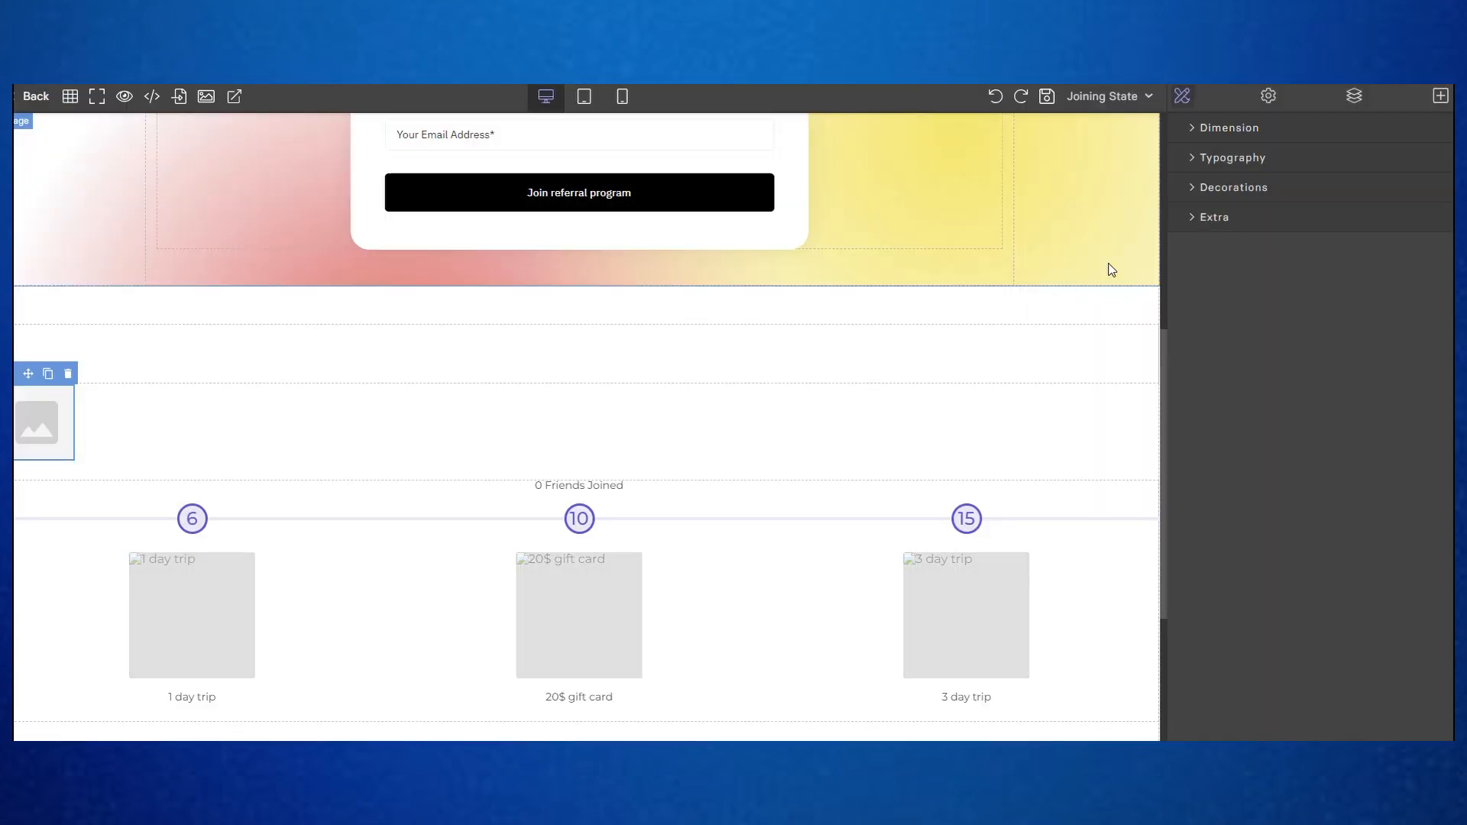
Insert a 2 Columns 3/7 layout between the form section and the image block, and select its wider cell
left_click(1440, 95)
left_click_drag(1399, 302, 653, 374)
left_click(261, 355)
left_click(488, 350)
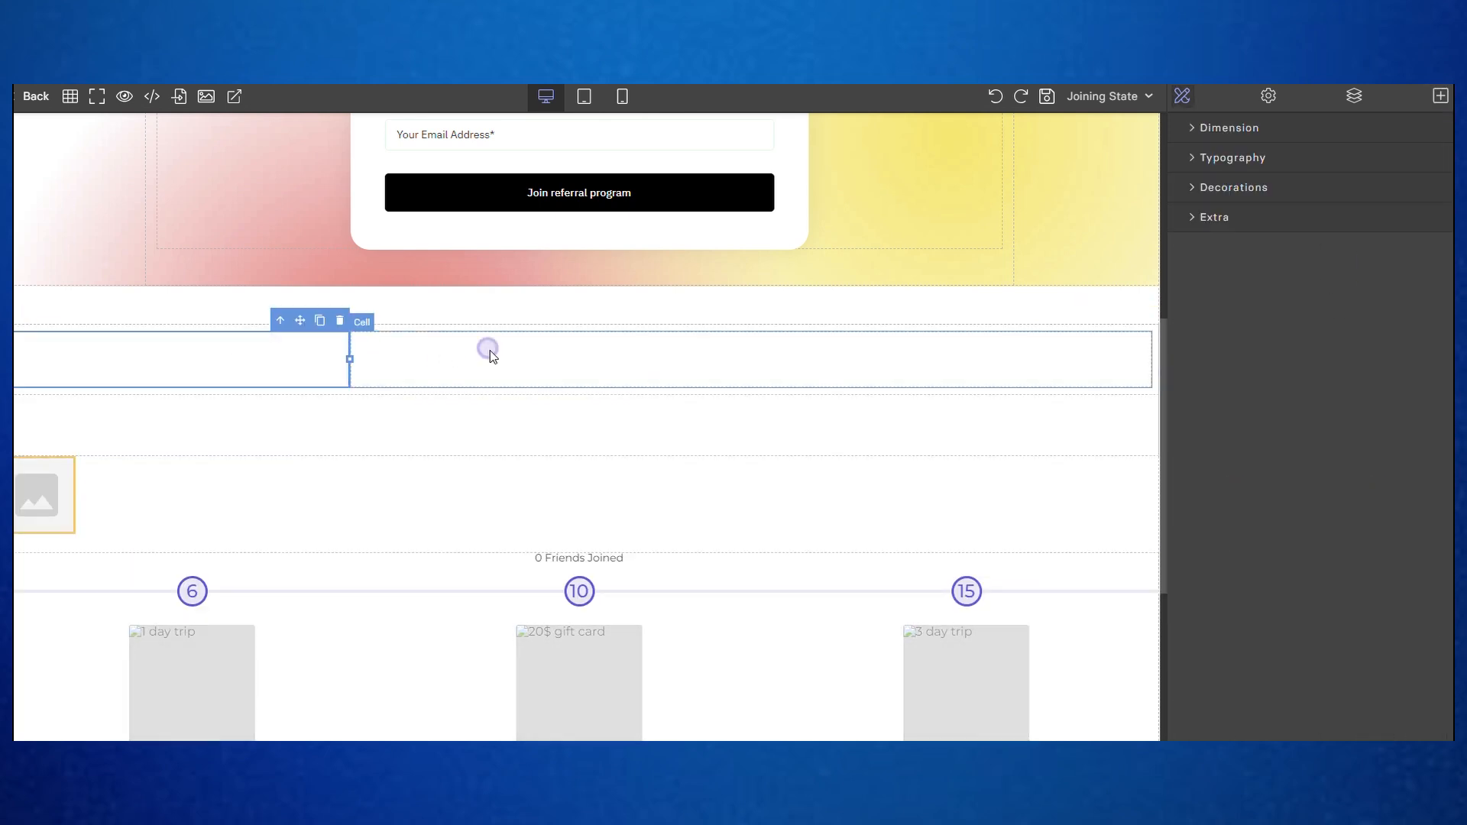
left_click(280, 365)
left_click(467, 367)
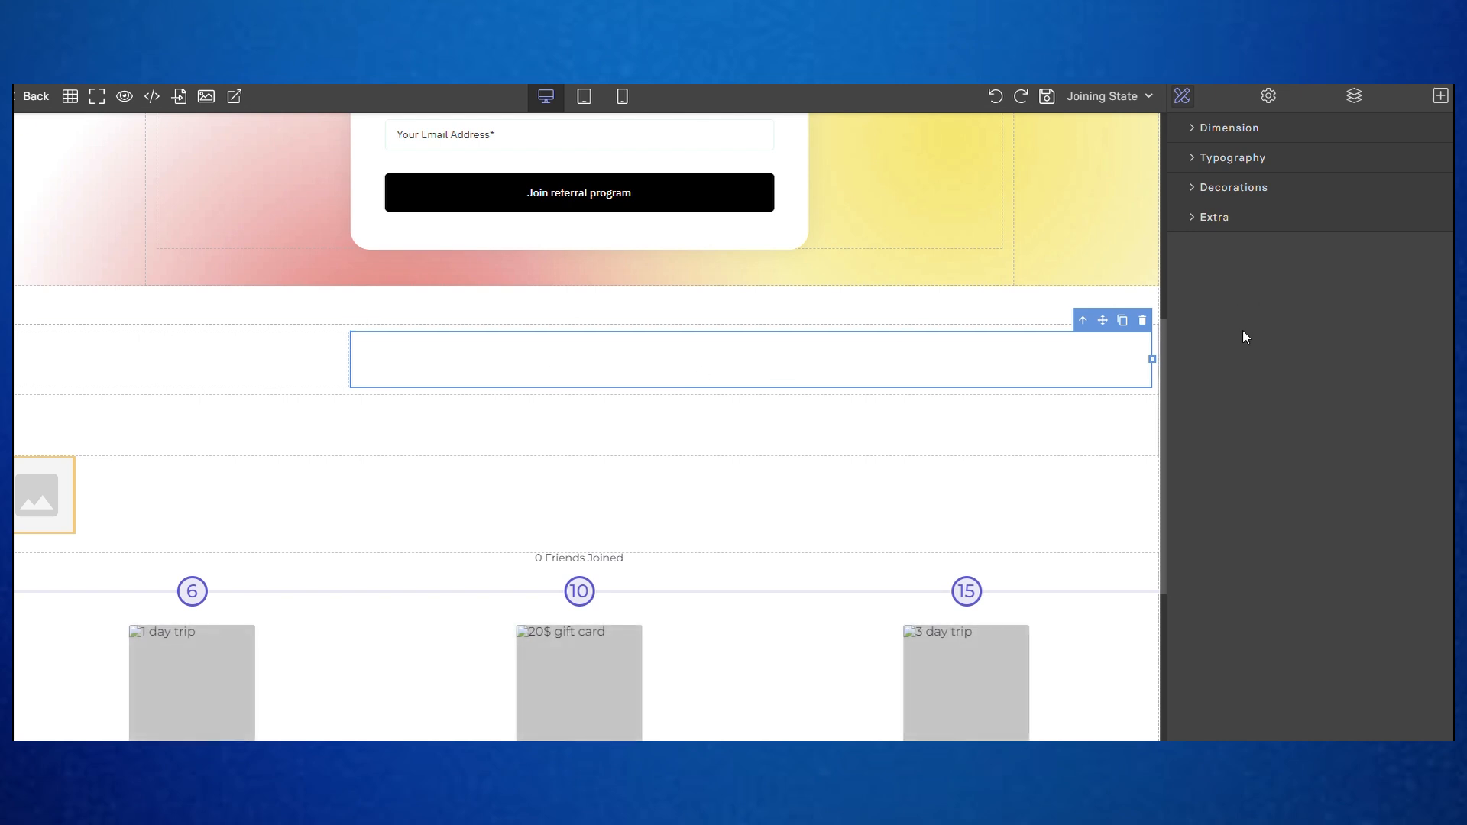
Examine the Dimension, Typography and Decorations settings available for the wider cell
left_click(1229, 128)
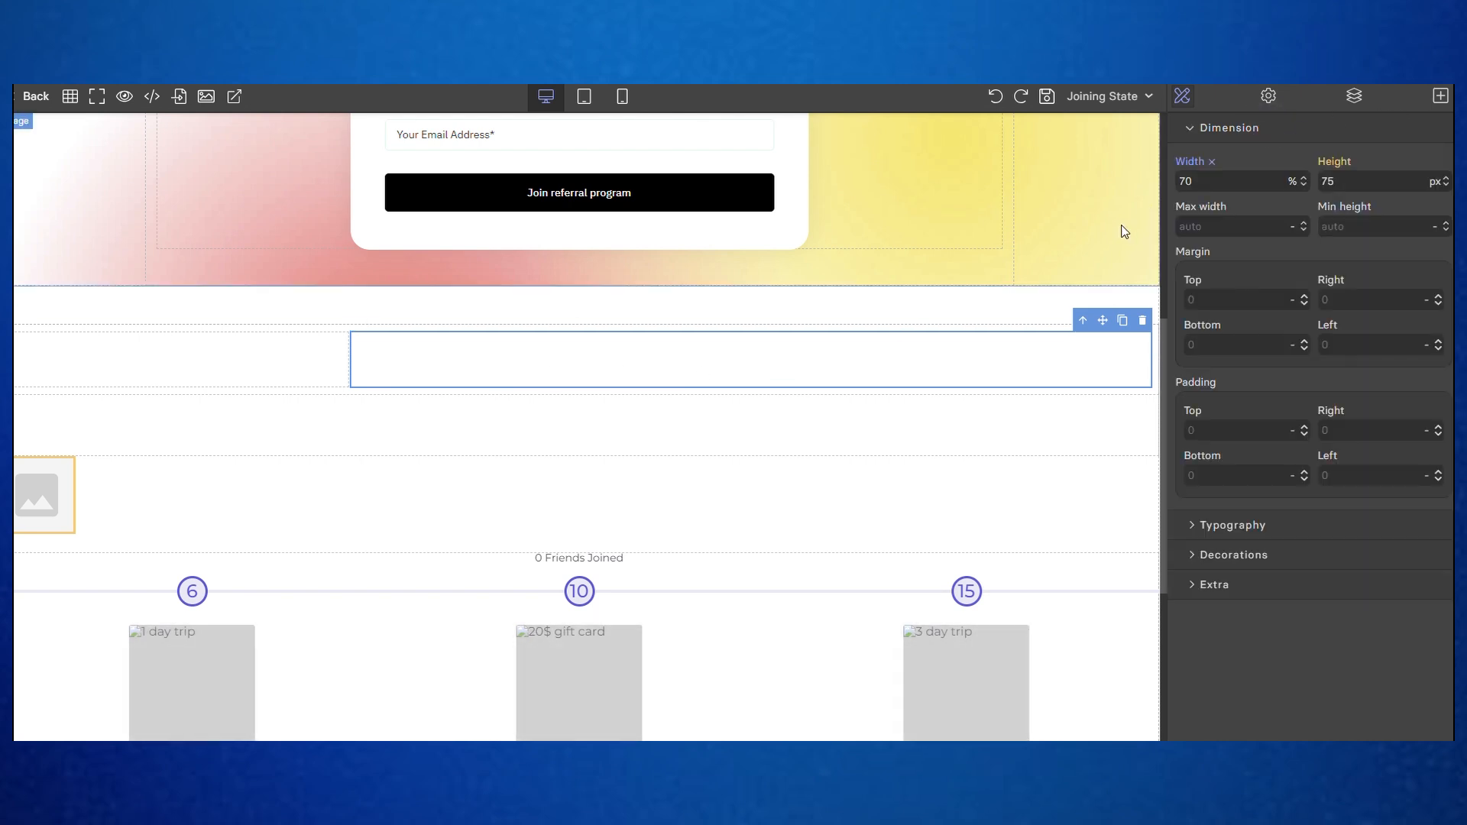
left_click(1197, 136)
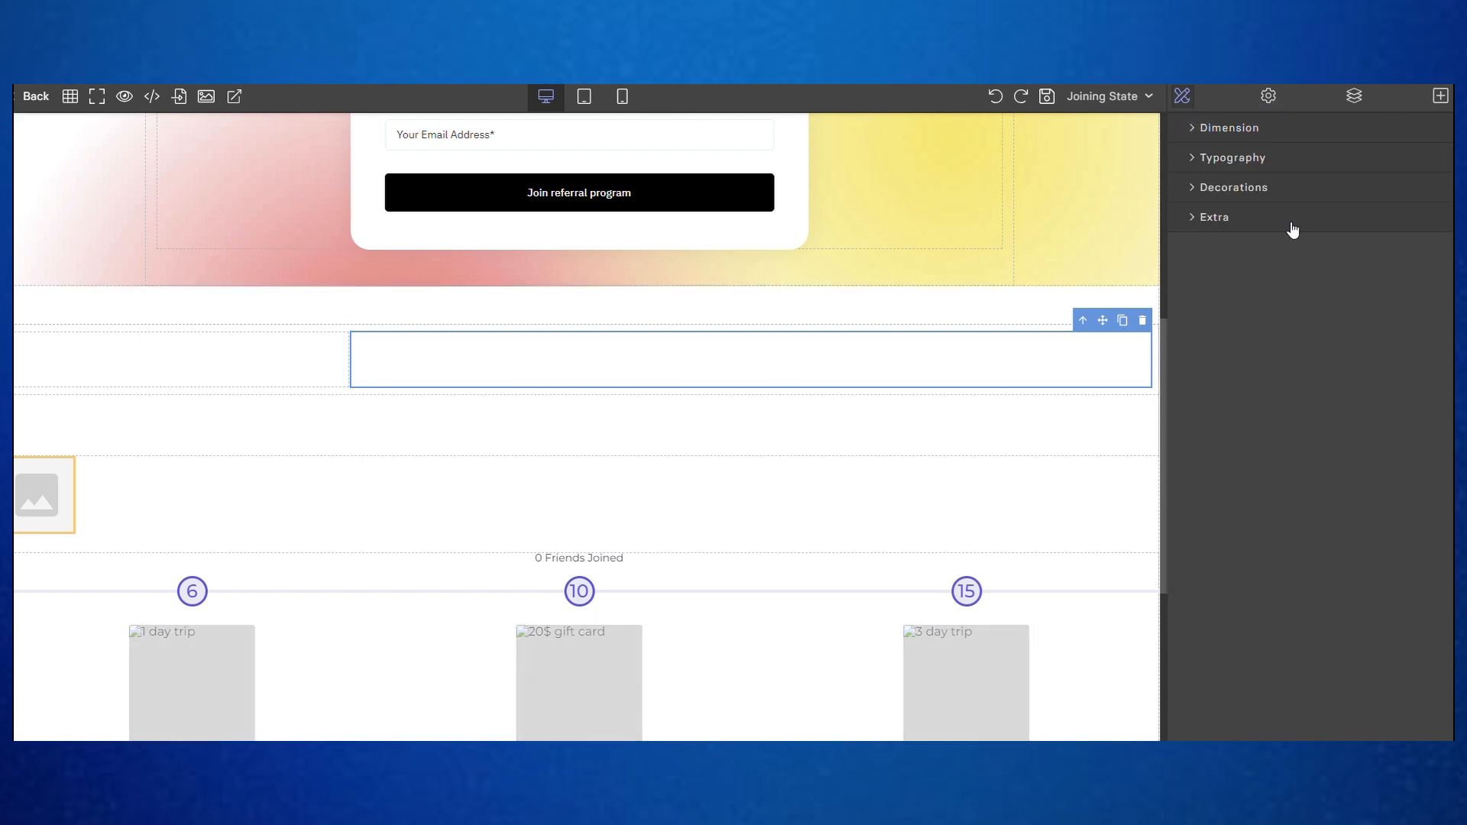
left_click(1227, 159)
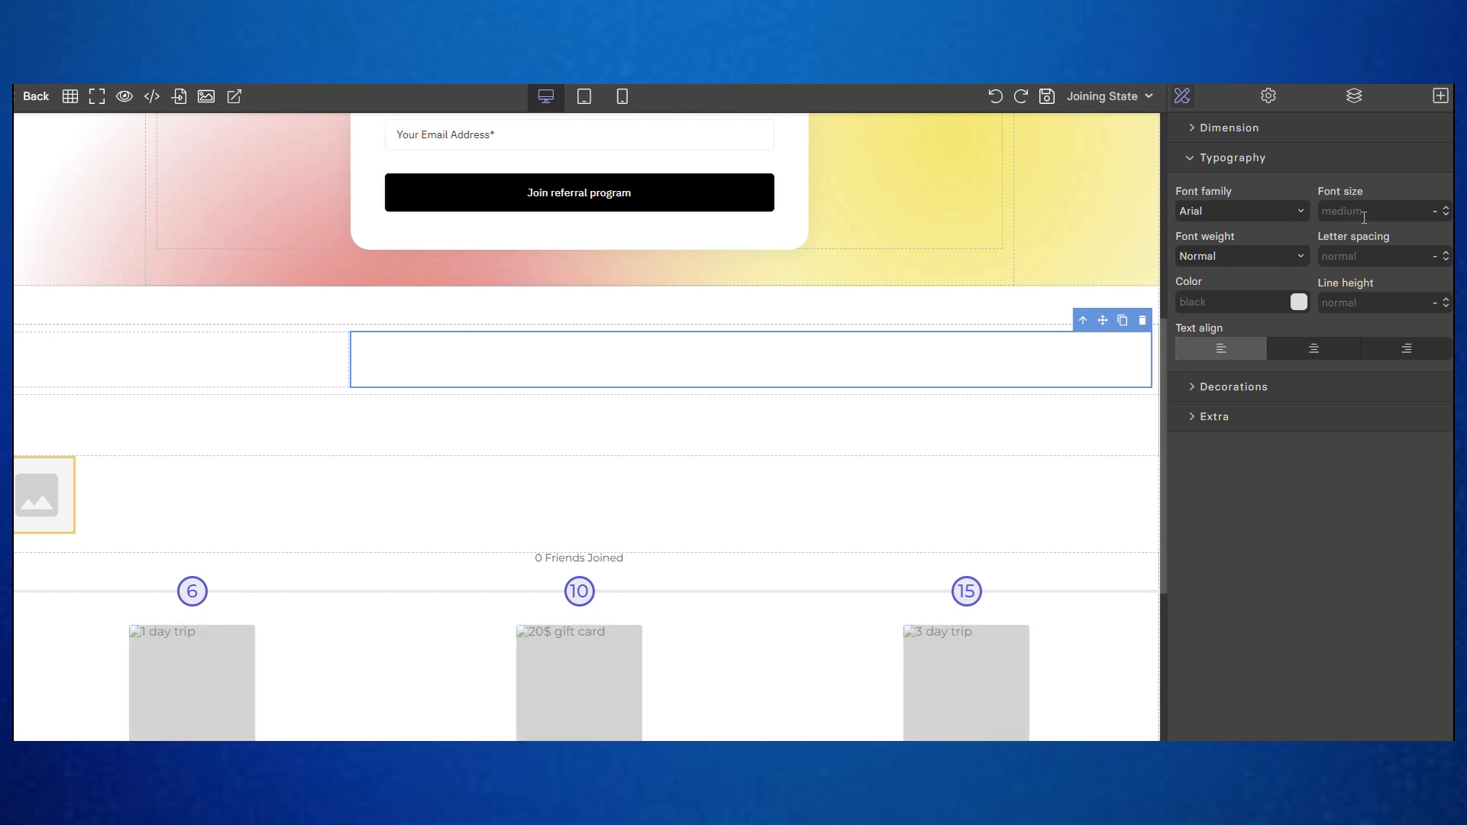
left_click(1265, 399)
scroll(1268, 393, "down", 2)
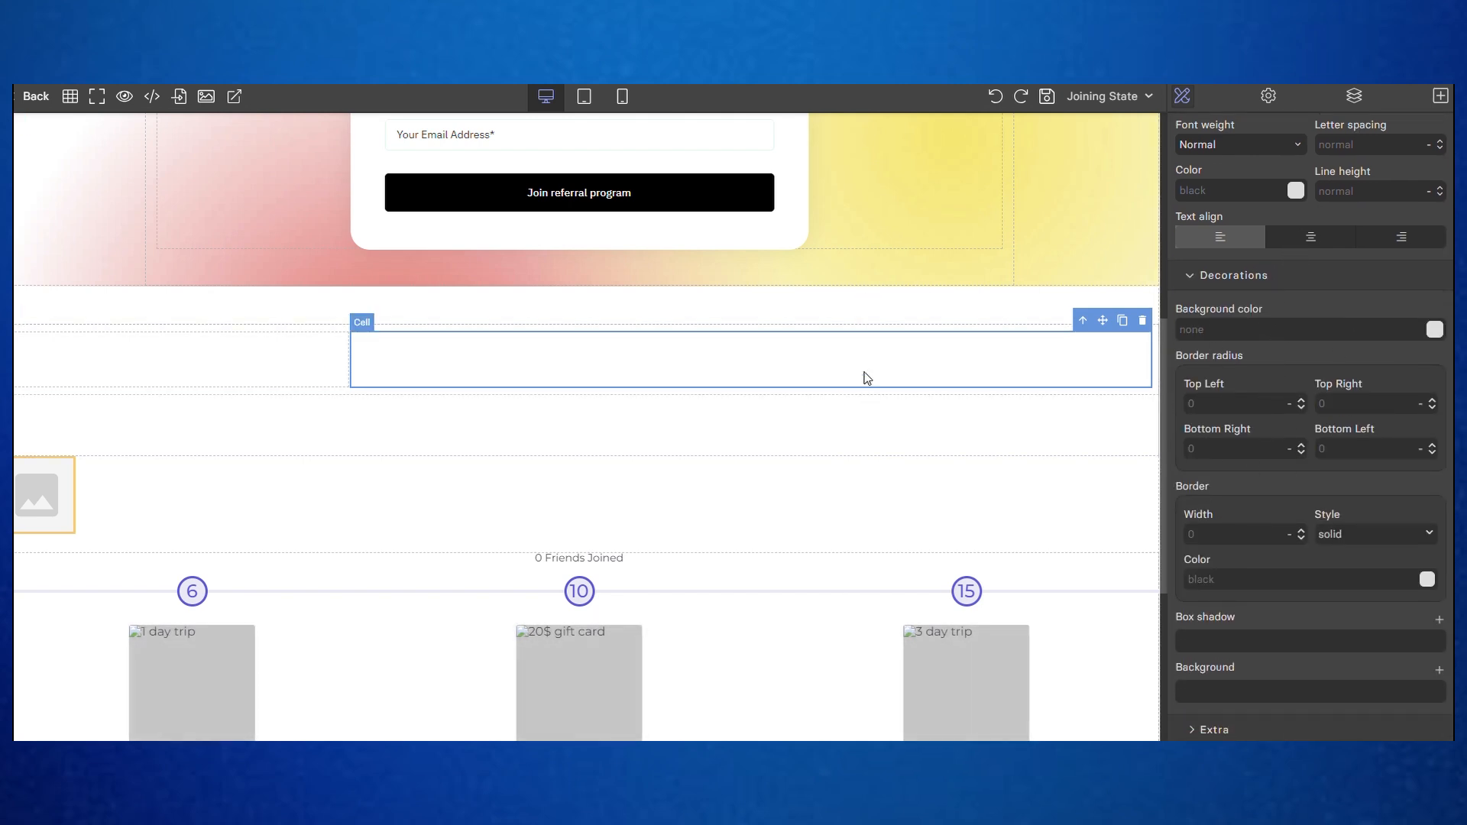
scroll(967, 316, "up", 6)
scroll(977, 275, "down", 2)
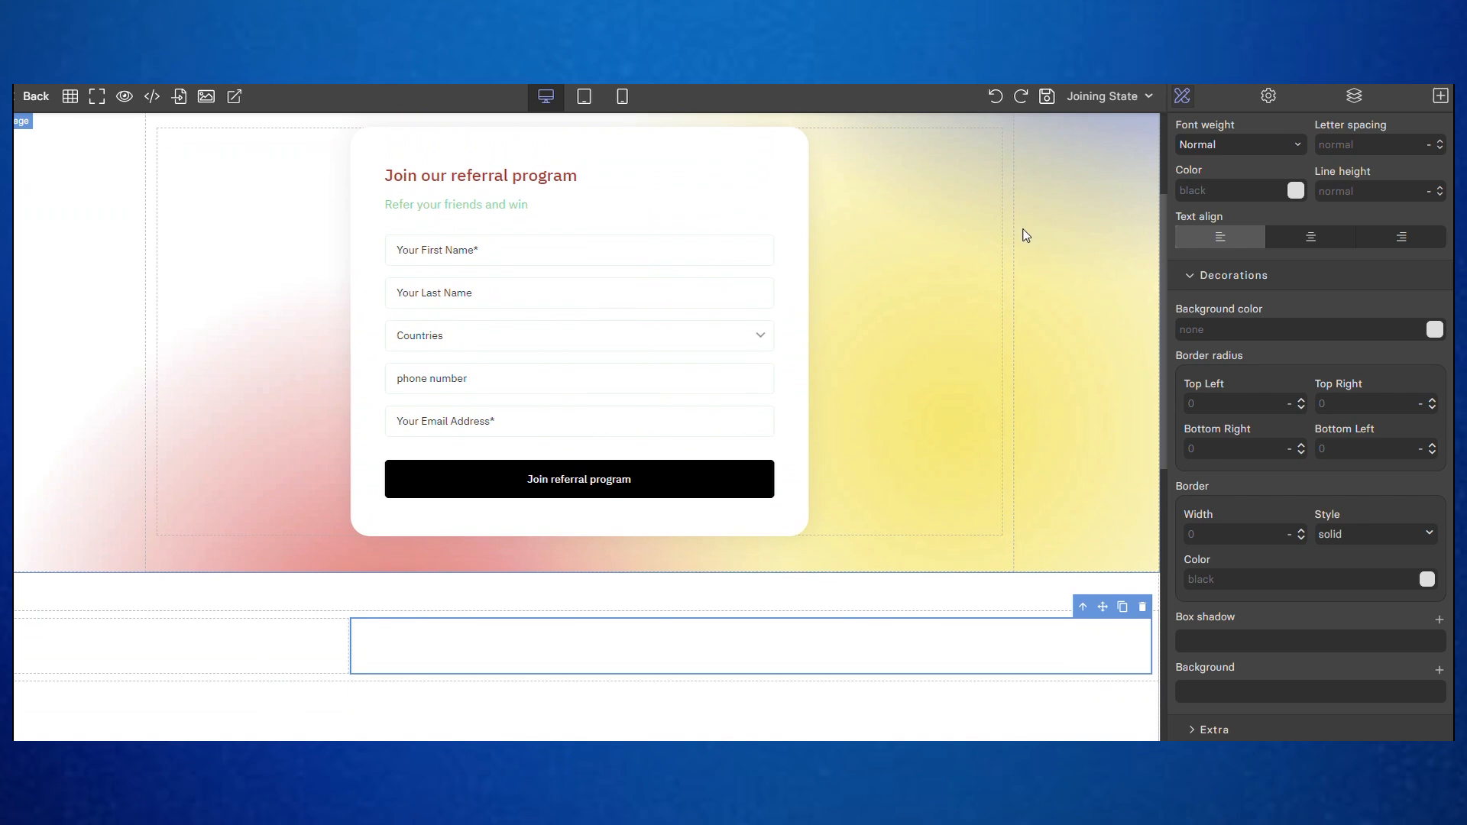
scroll(783, 491, "down", 5)
scroll(1311, 498, "up", 2)
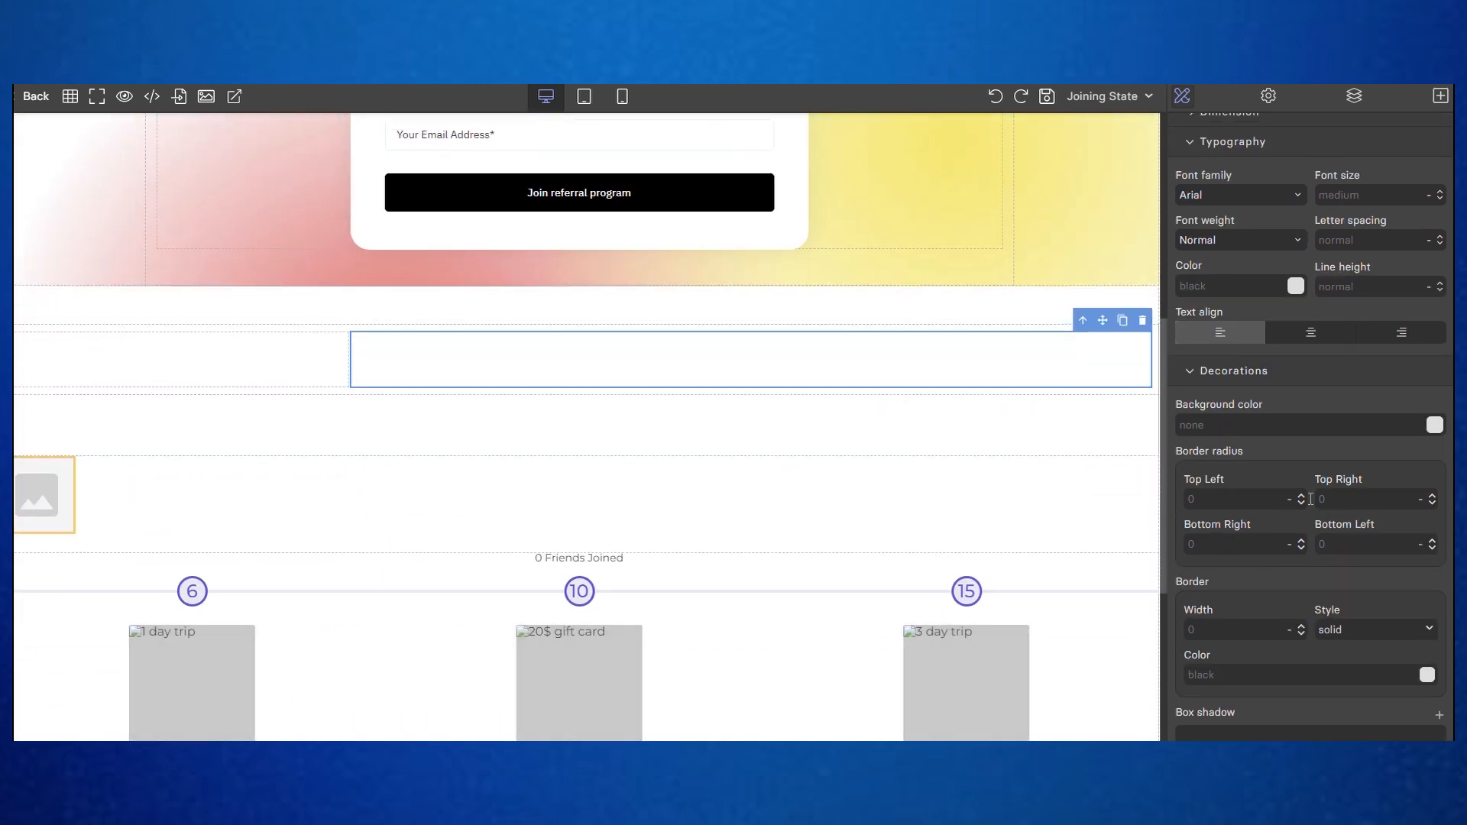
Give the wider cell a #f41616 red background and a 20 px border radius on its top-left corner
left_click(1435, 423)
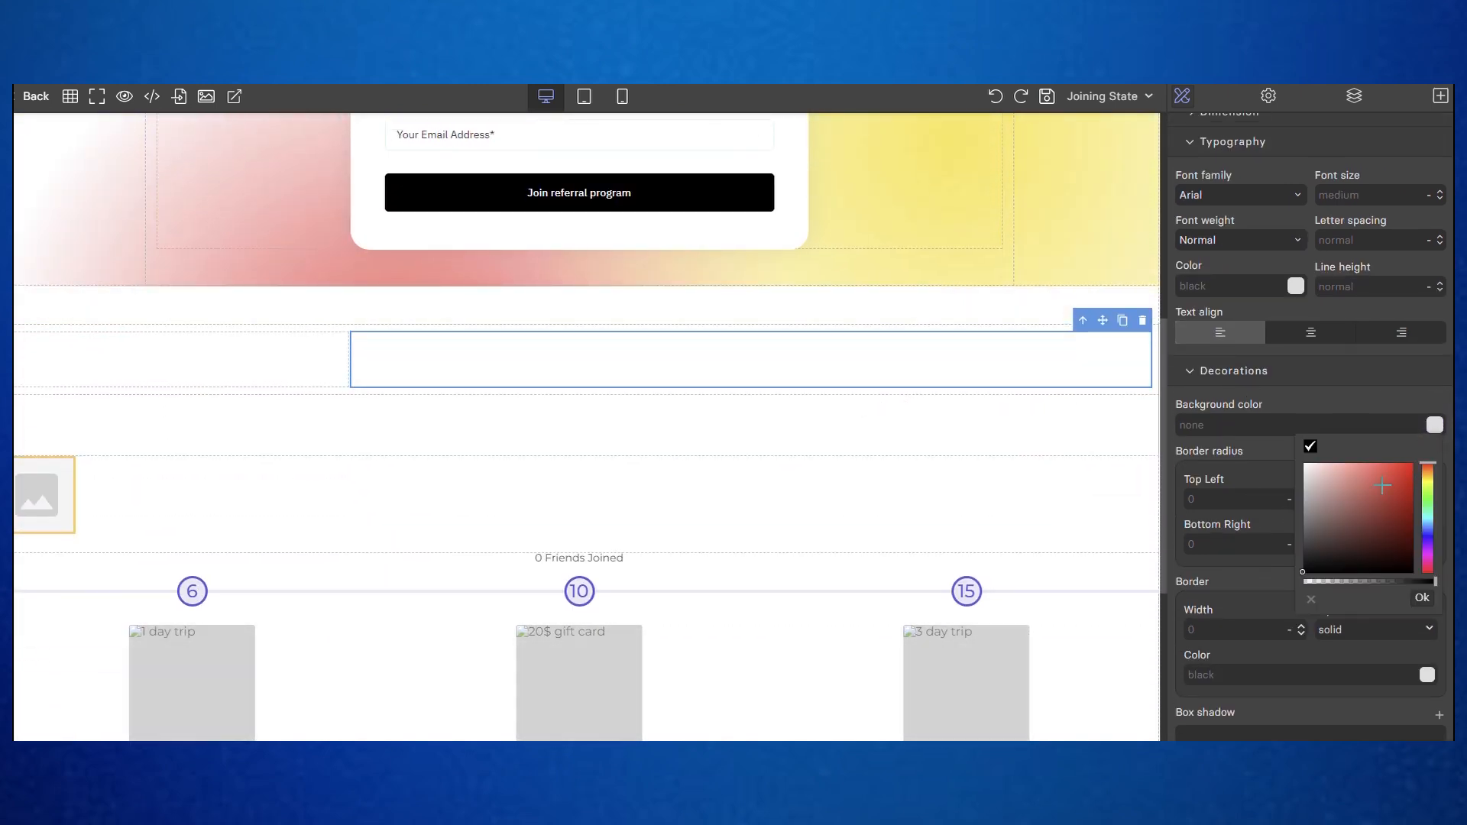
left_click(1403, 468)
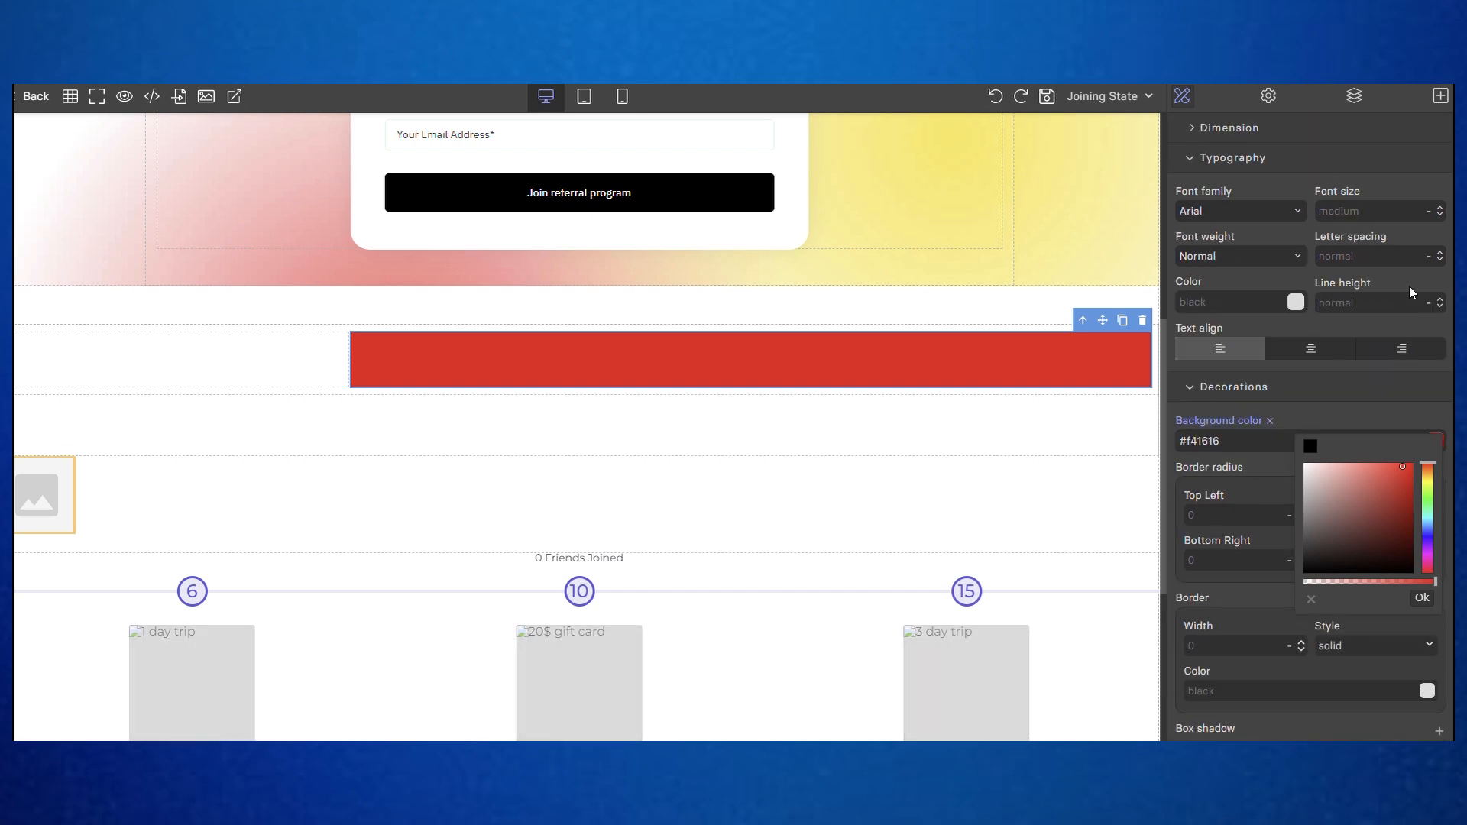
scroll(1388, 355, "down", 2)
left_click(1364, 346)
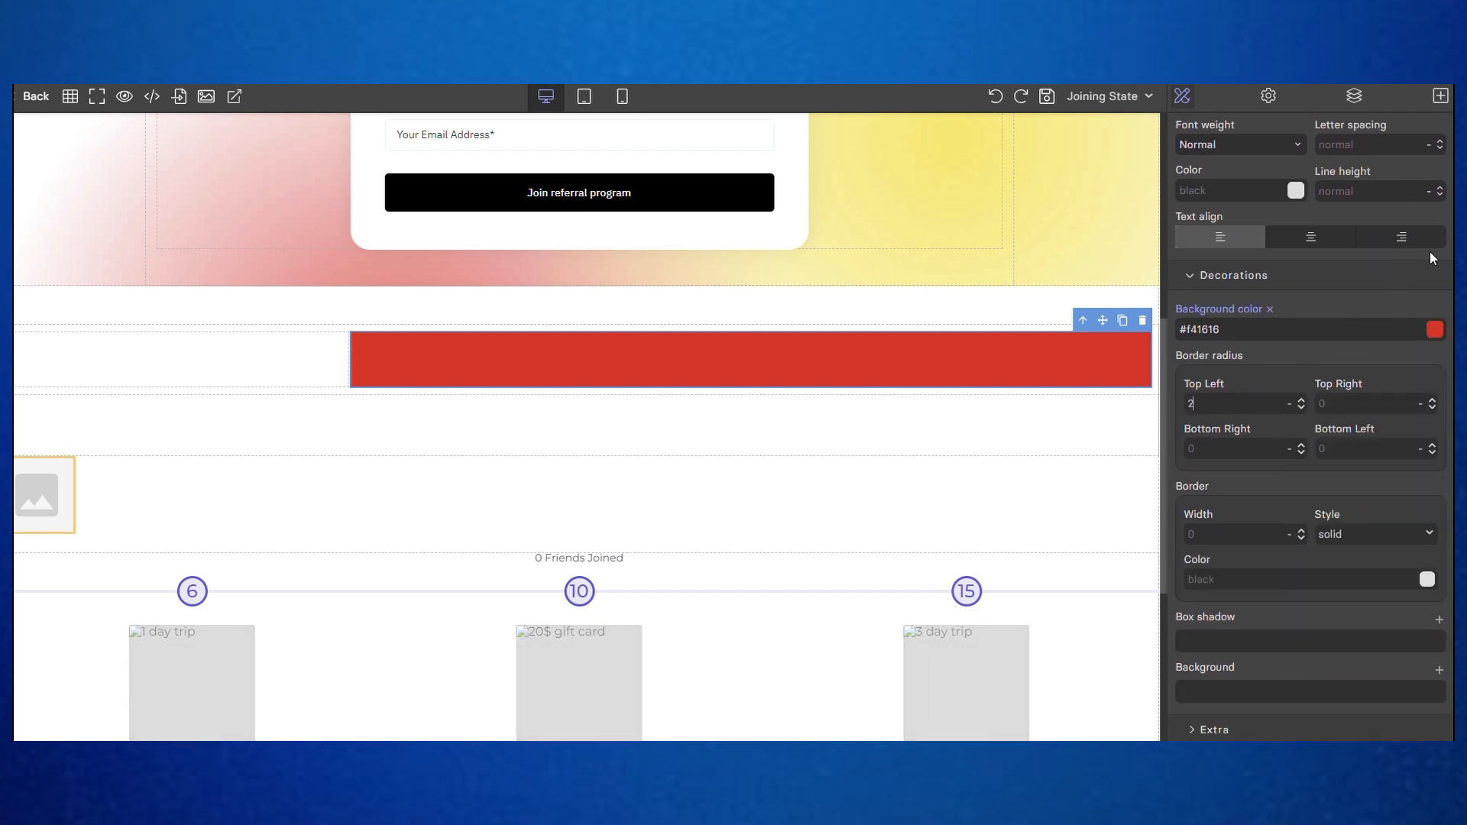
left_click(1086, 428)
left_click_drag(982, 372, 795, 381)
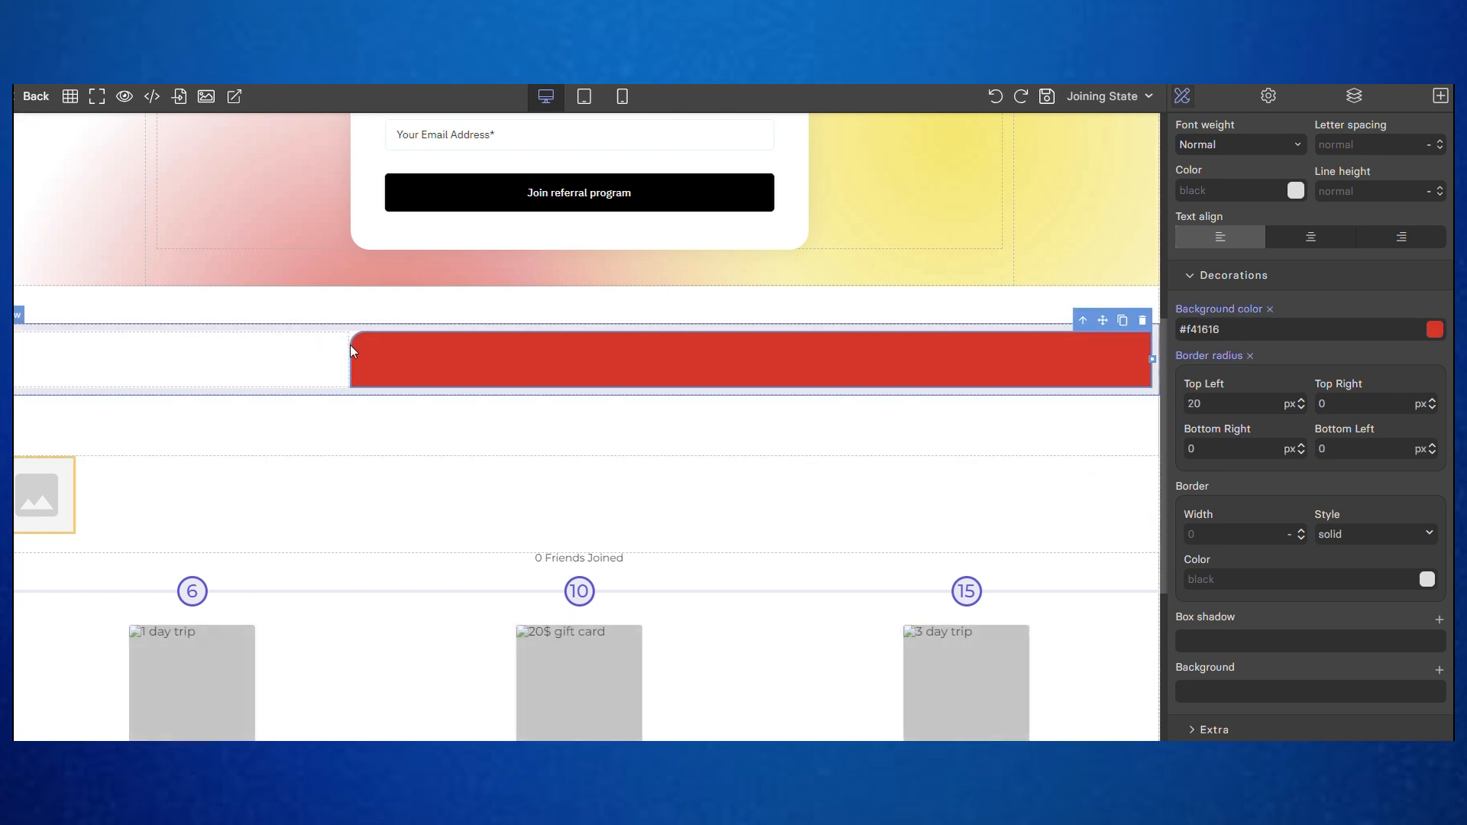
Collapse the Typography and Decorations settings of the red cell
scroll(723, 347, "up", 3)
scroll(733, 347, "down", 2)
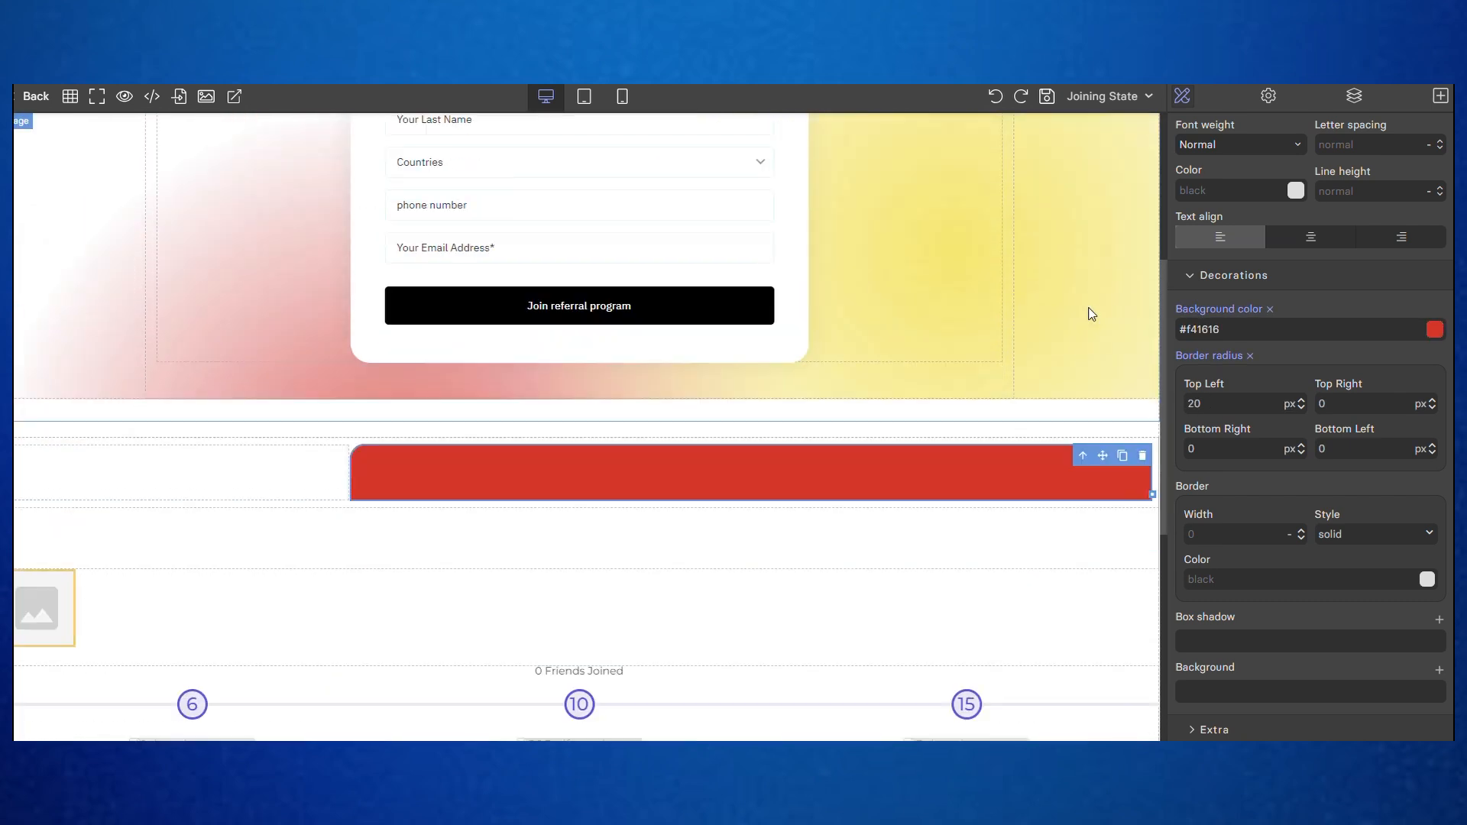
scroll(1326, 458, "up", 1)
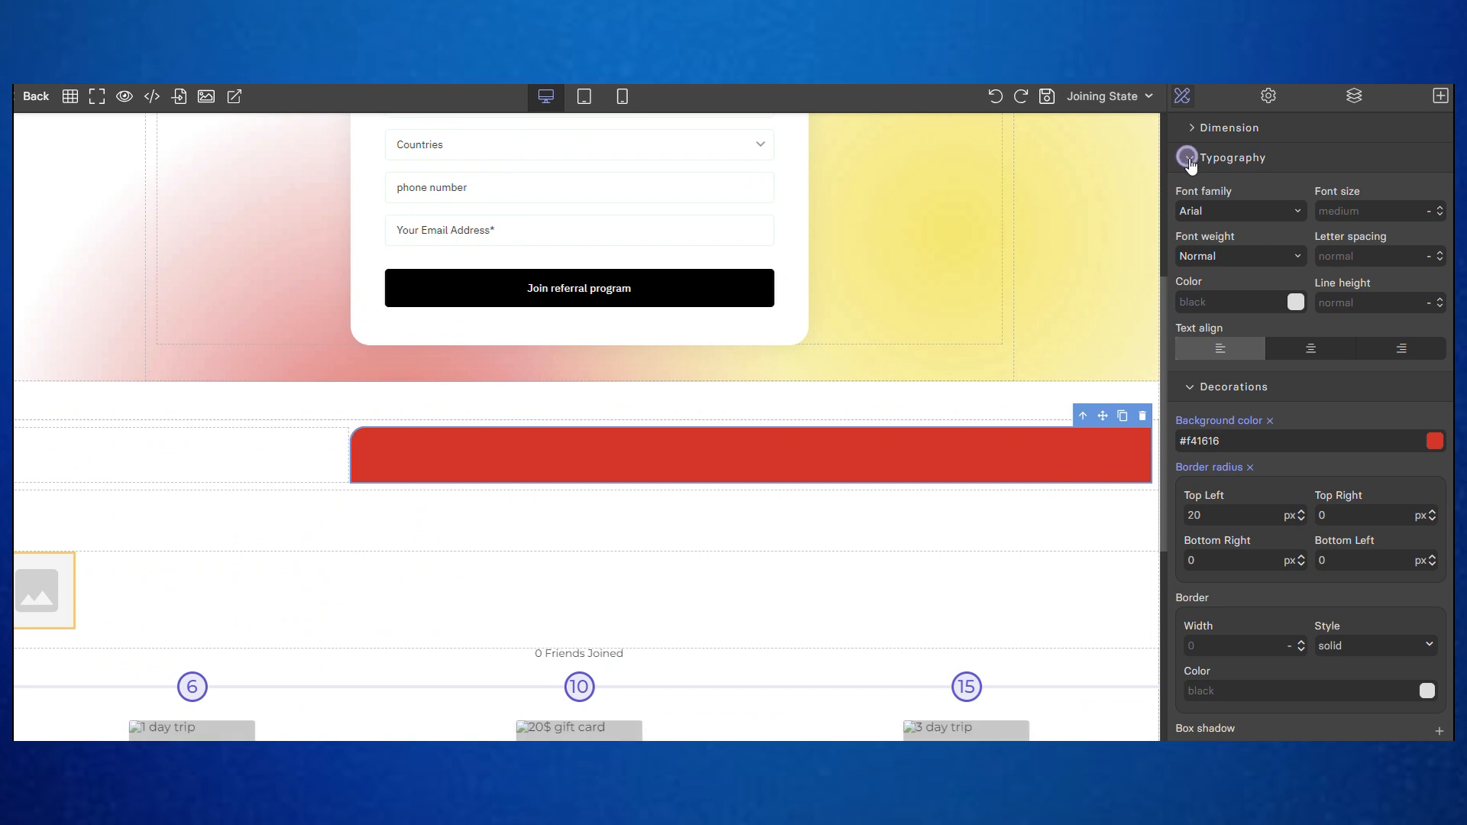
left_click(1188, 158)
left_click(1197, 188)
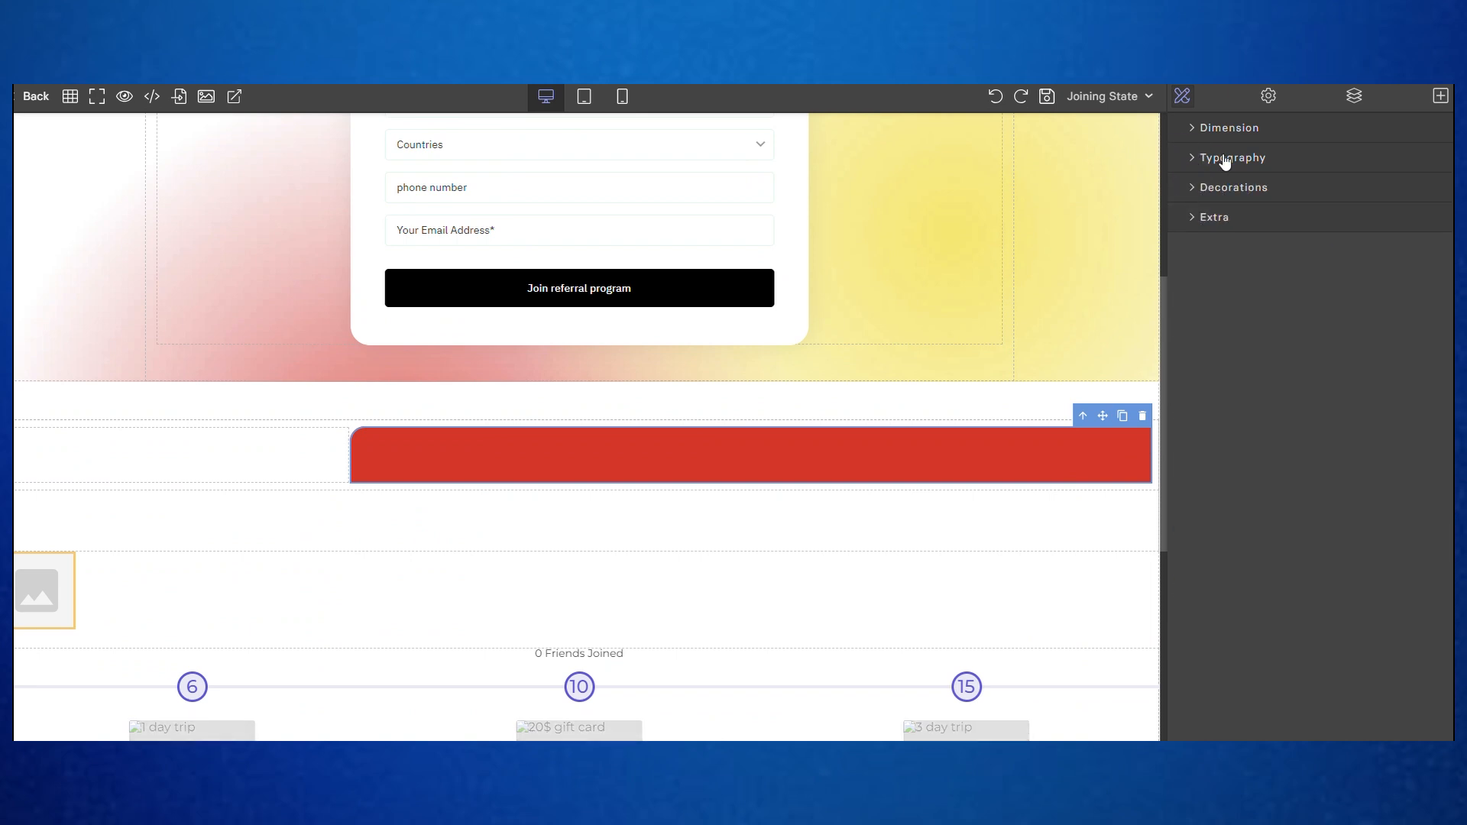
Examine the referral widgets that can be added, alongside the form and milestones already on the page
left_click(1444, 98)
scroll(1307, 351, "down", 3)
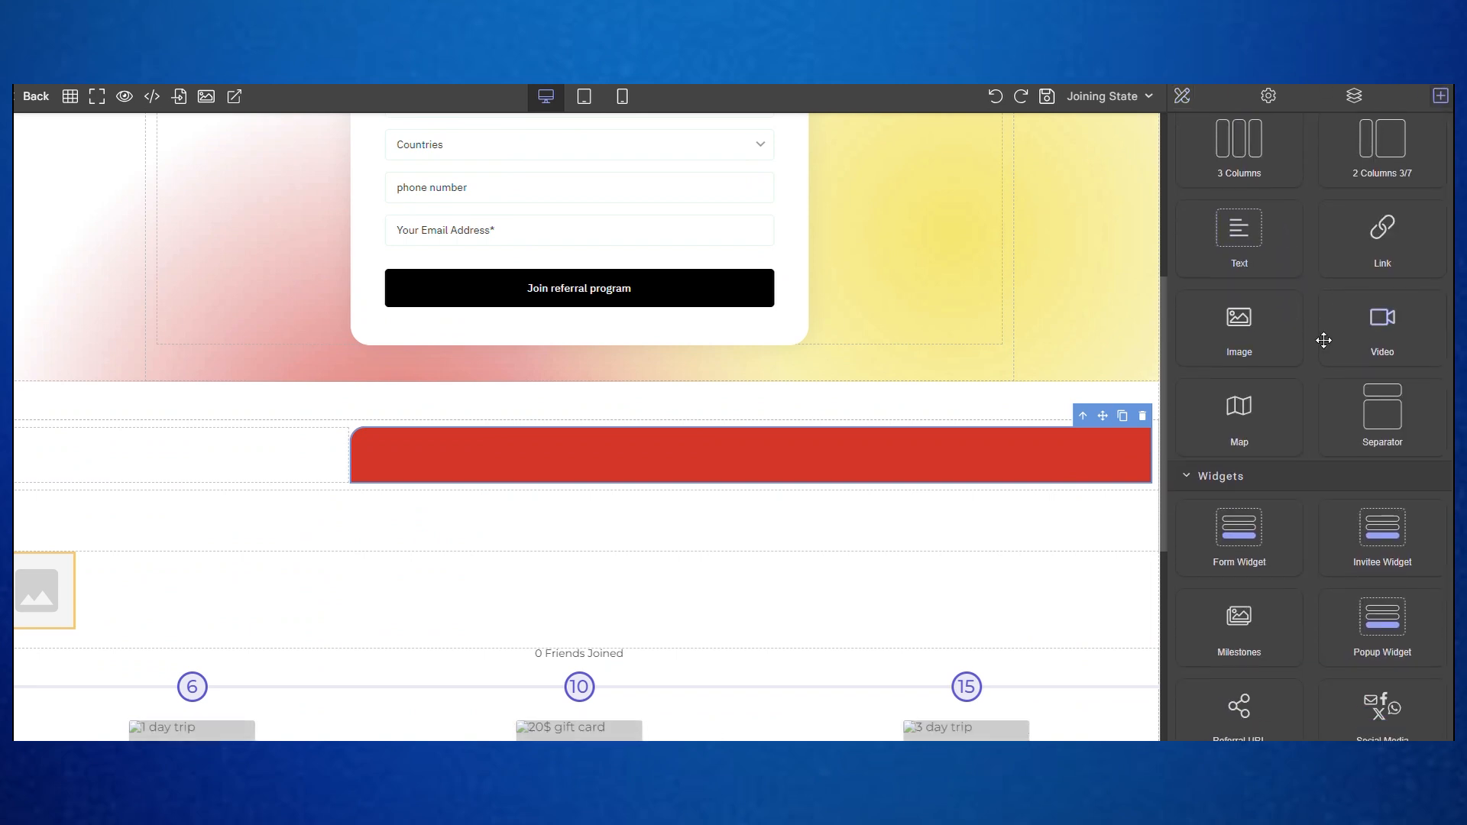
scroll(1344, 245, "down", 3)
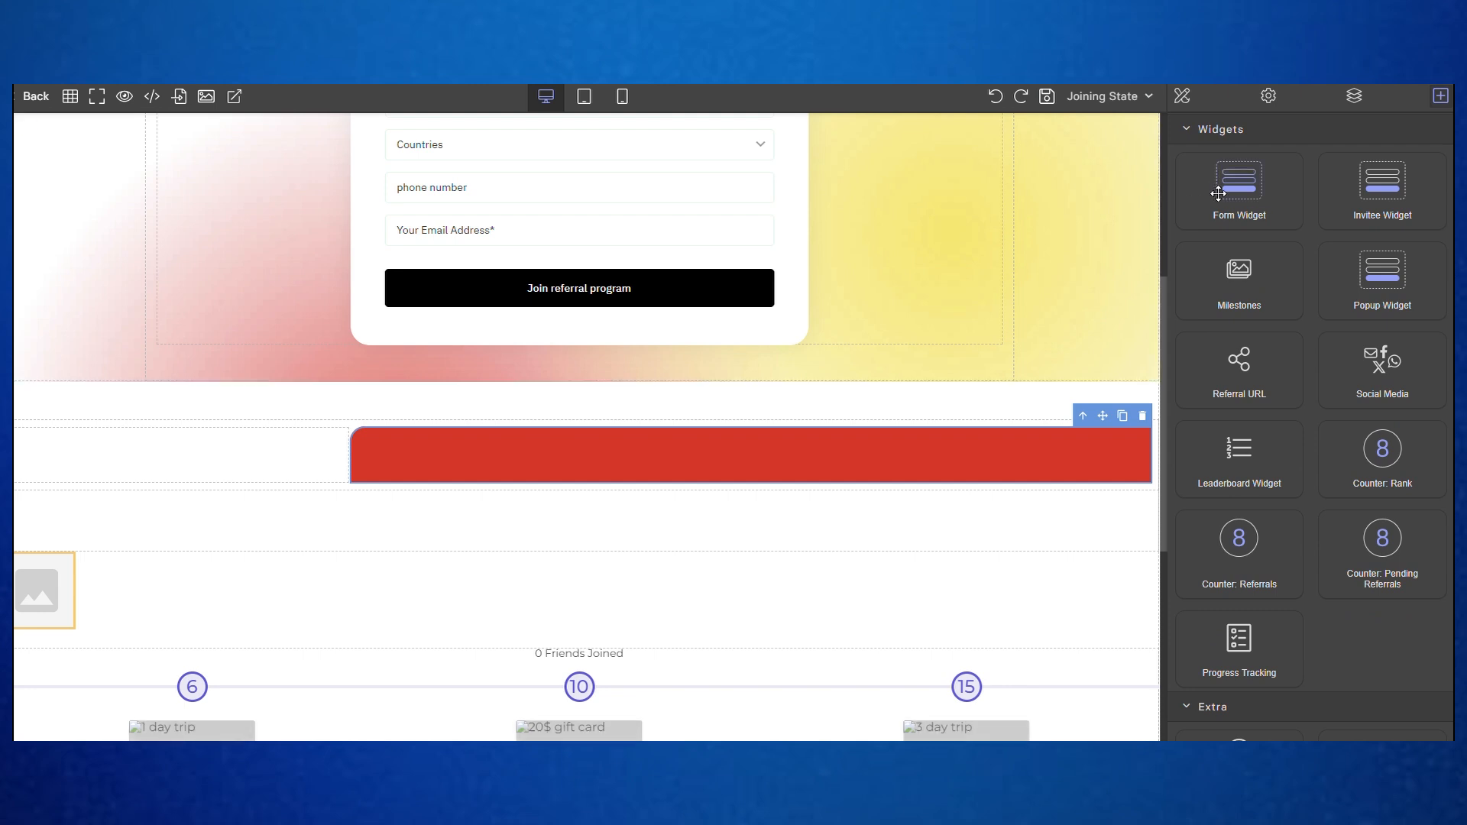
scroll(1223, 194, "down", 1)
scroll(1253, 203, "up", 1)
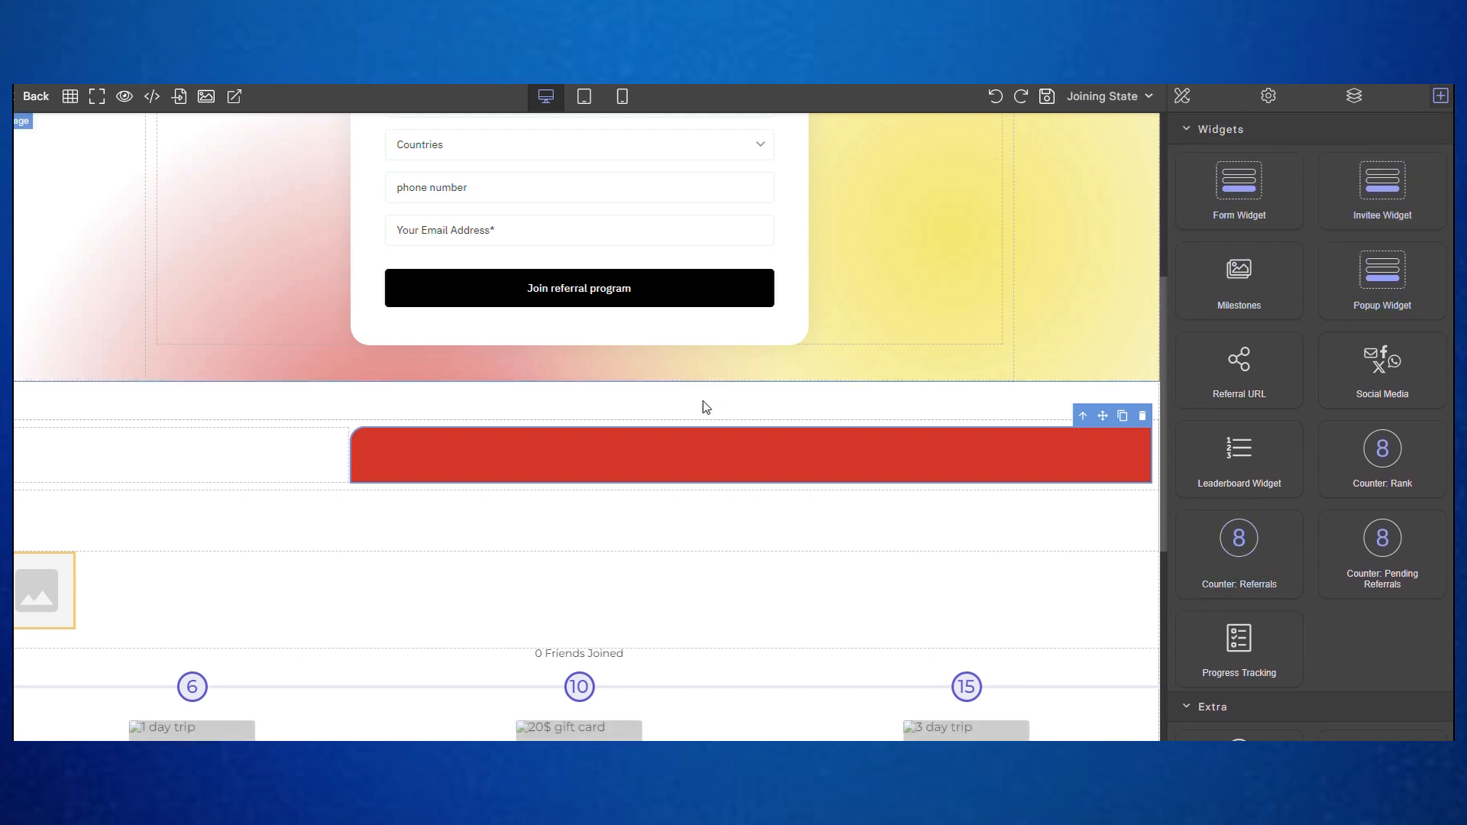
scroll(711, 401, "up", 5)
scroll(879, 374, "down", 5)
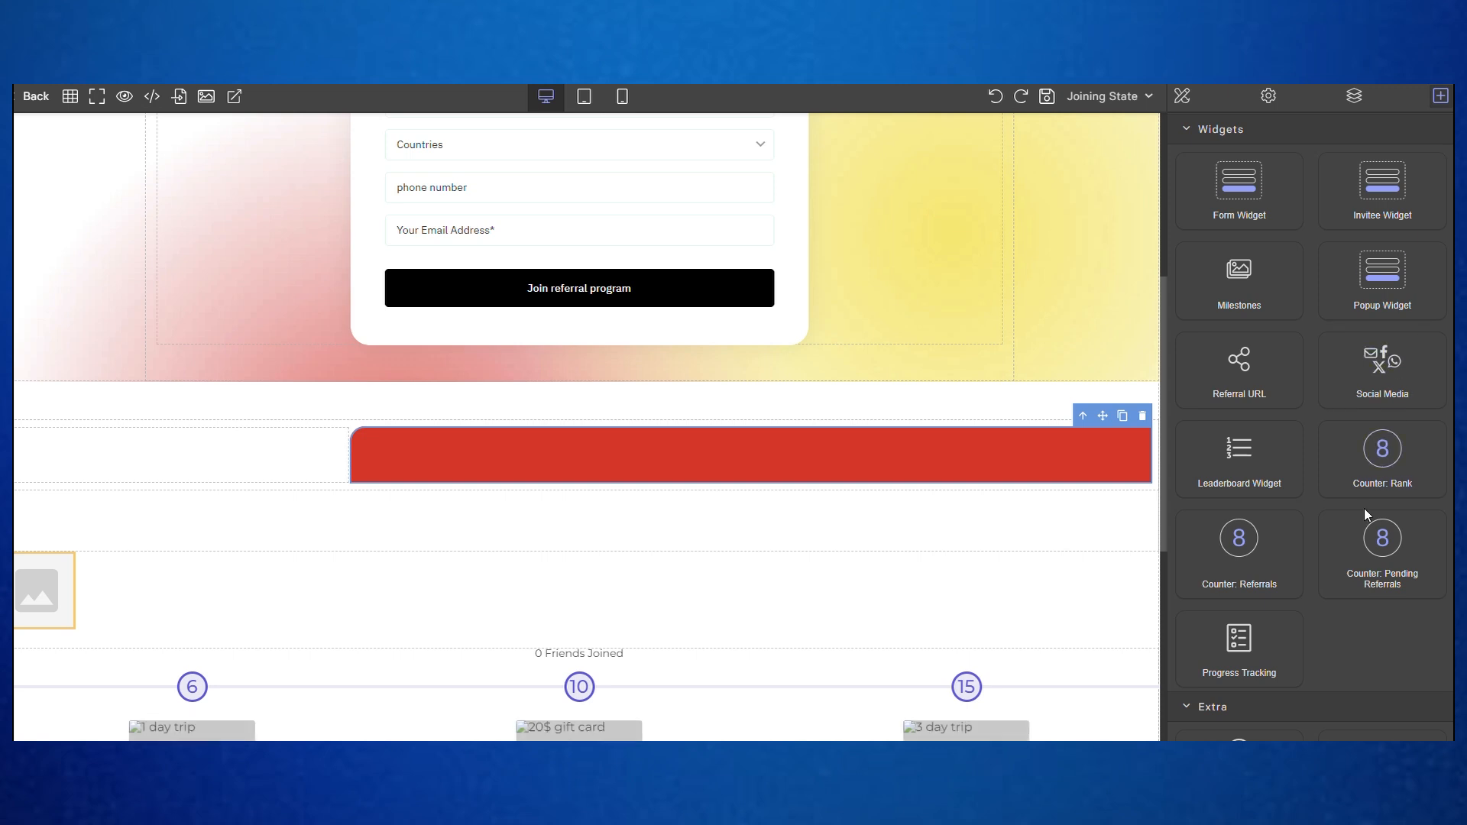
scroll(877, 357, "up", 3)
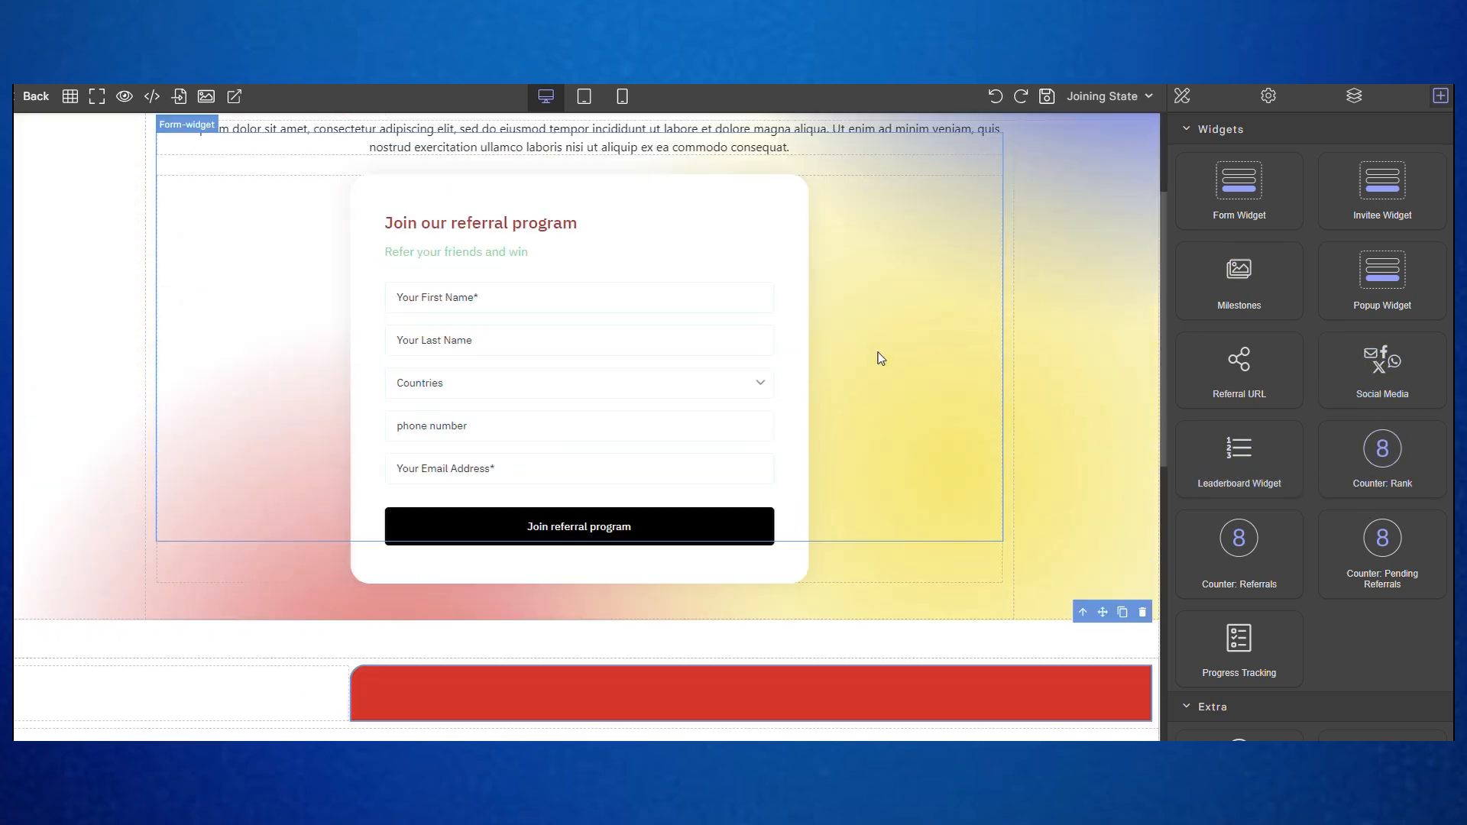
scroll(878, 354, "down", 6)
scroll(807, 453, "up", 3)
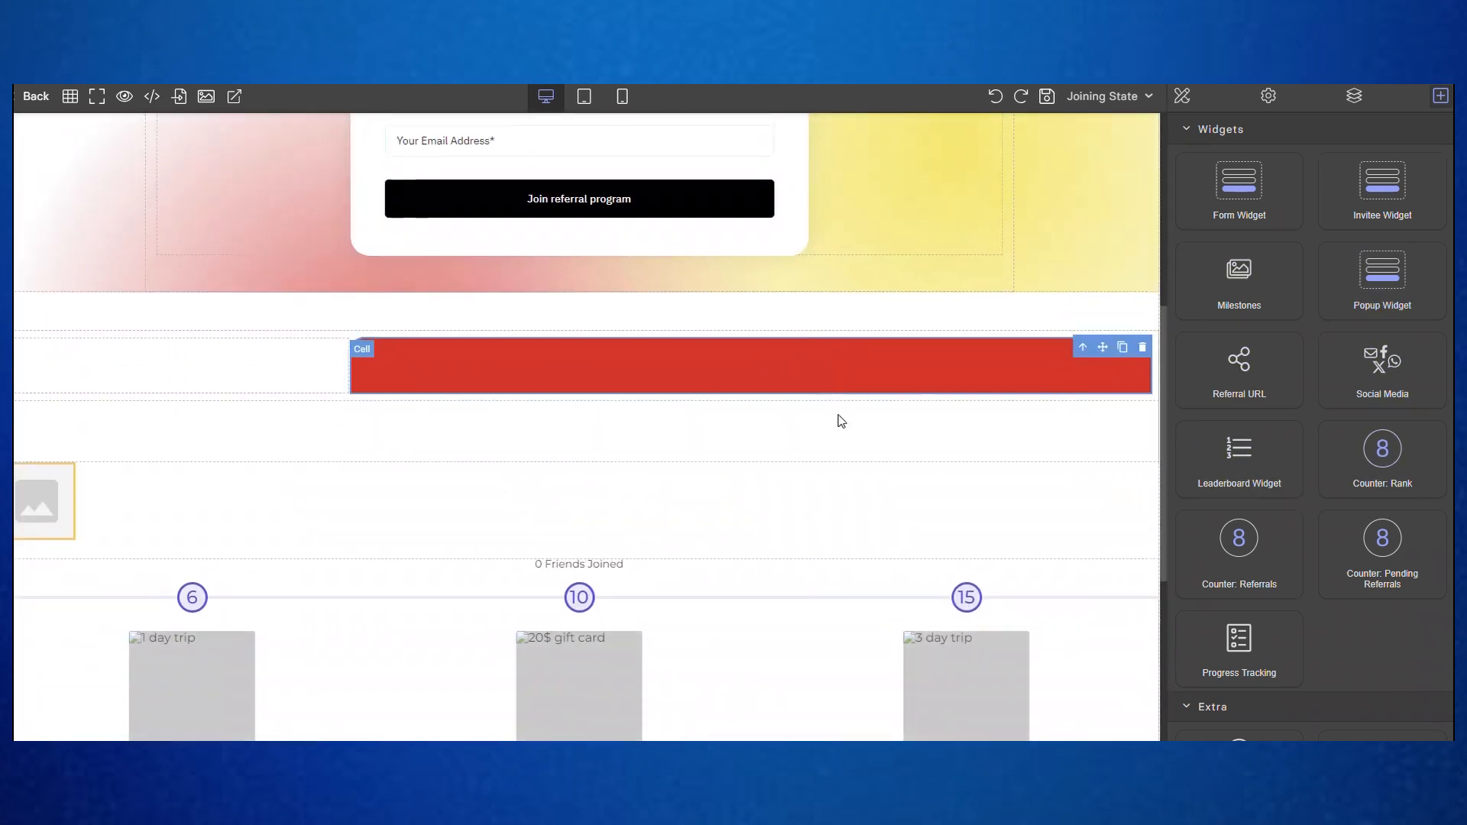
Add a Counter: Rank widget between the milestones and the three feature columns, and select it
scroll(841, 420, "down", 2)
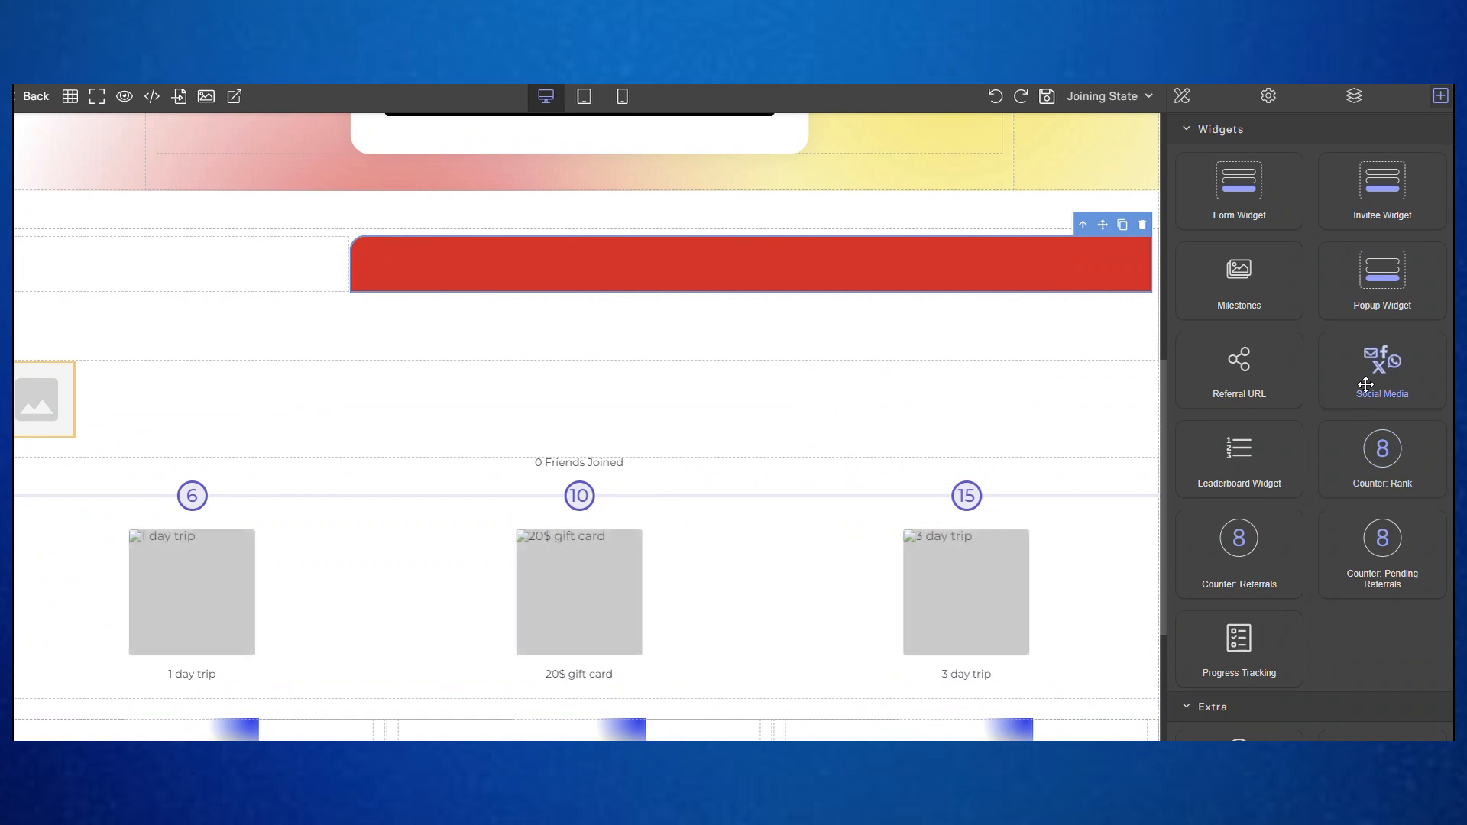
scroll(521, 484, "up", 7)
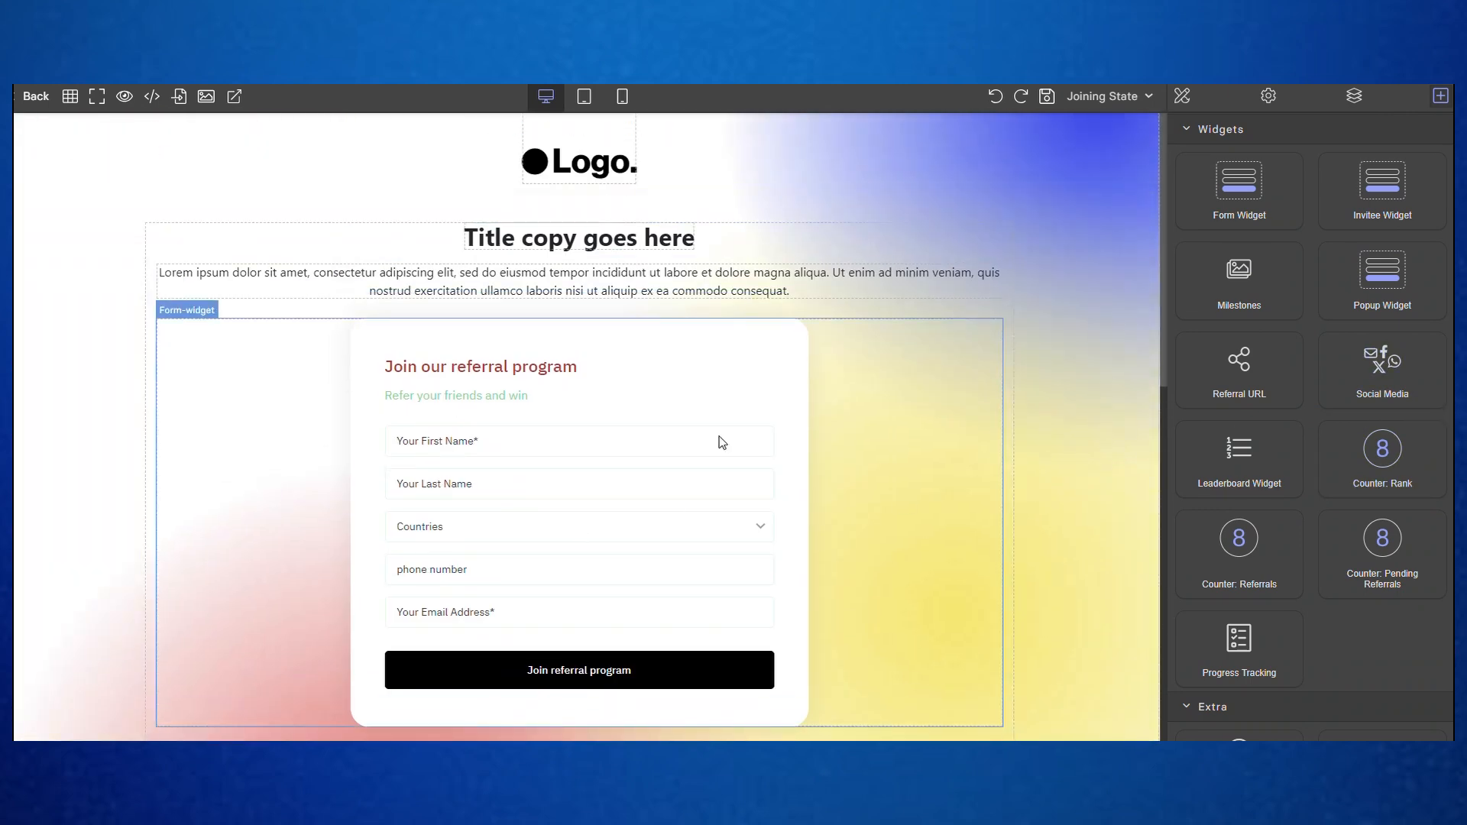
scroll(721, 439, "down", 10)
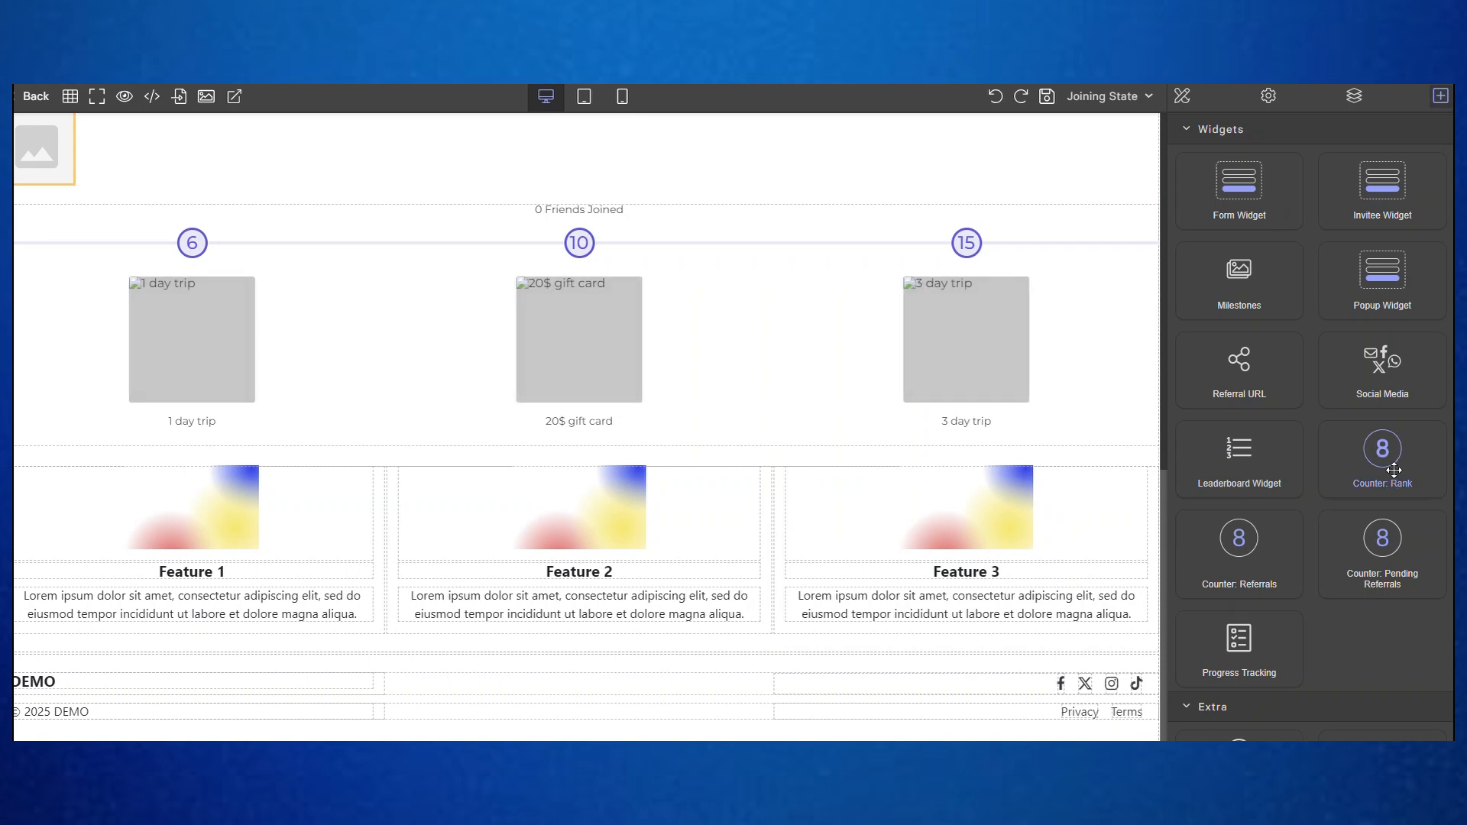
left_click_drag(1392, 468, 557, 460)
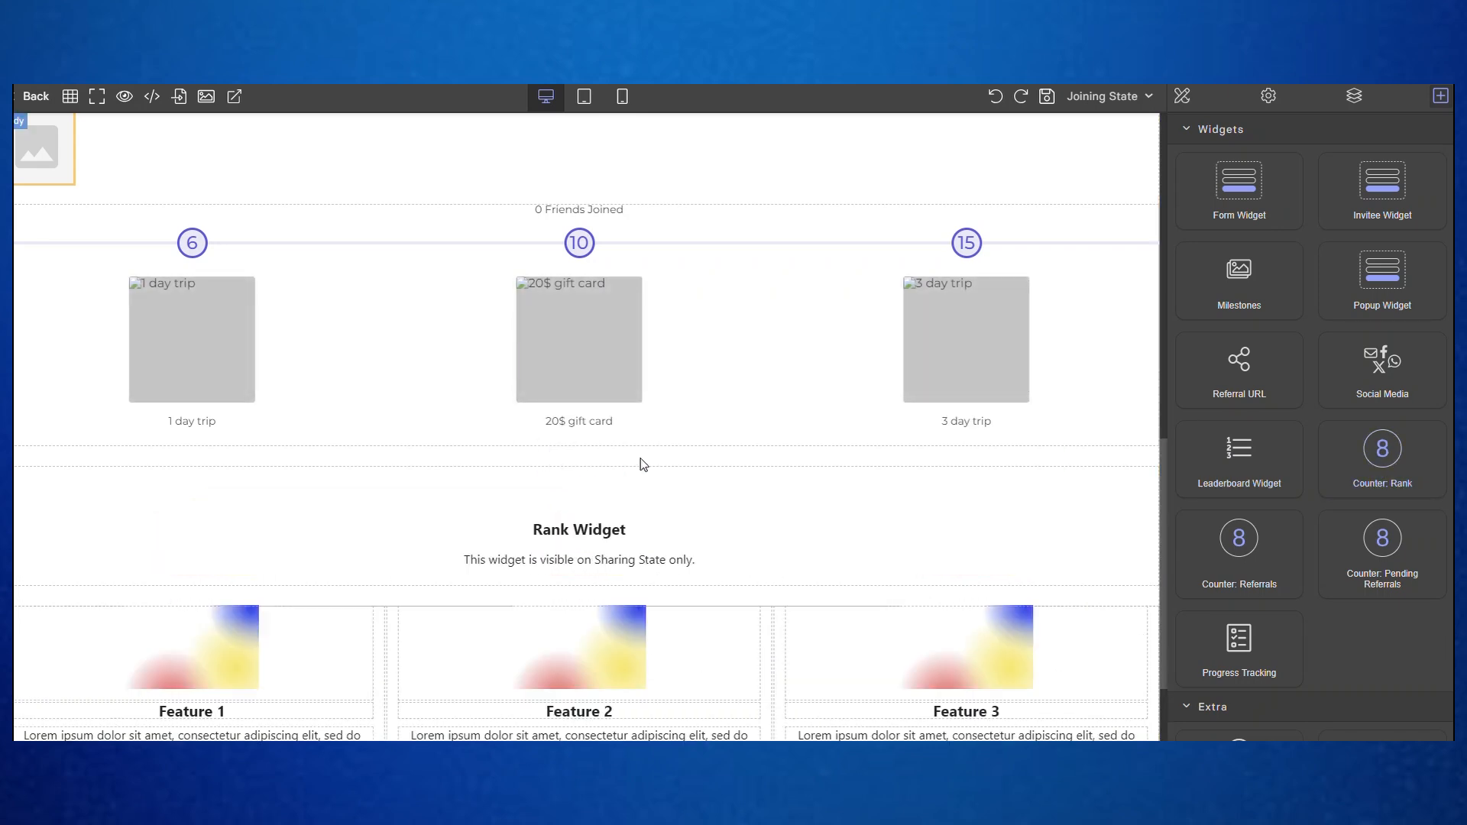
left_click(606, 512)
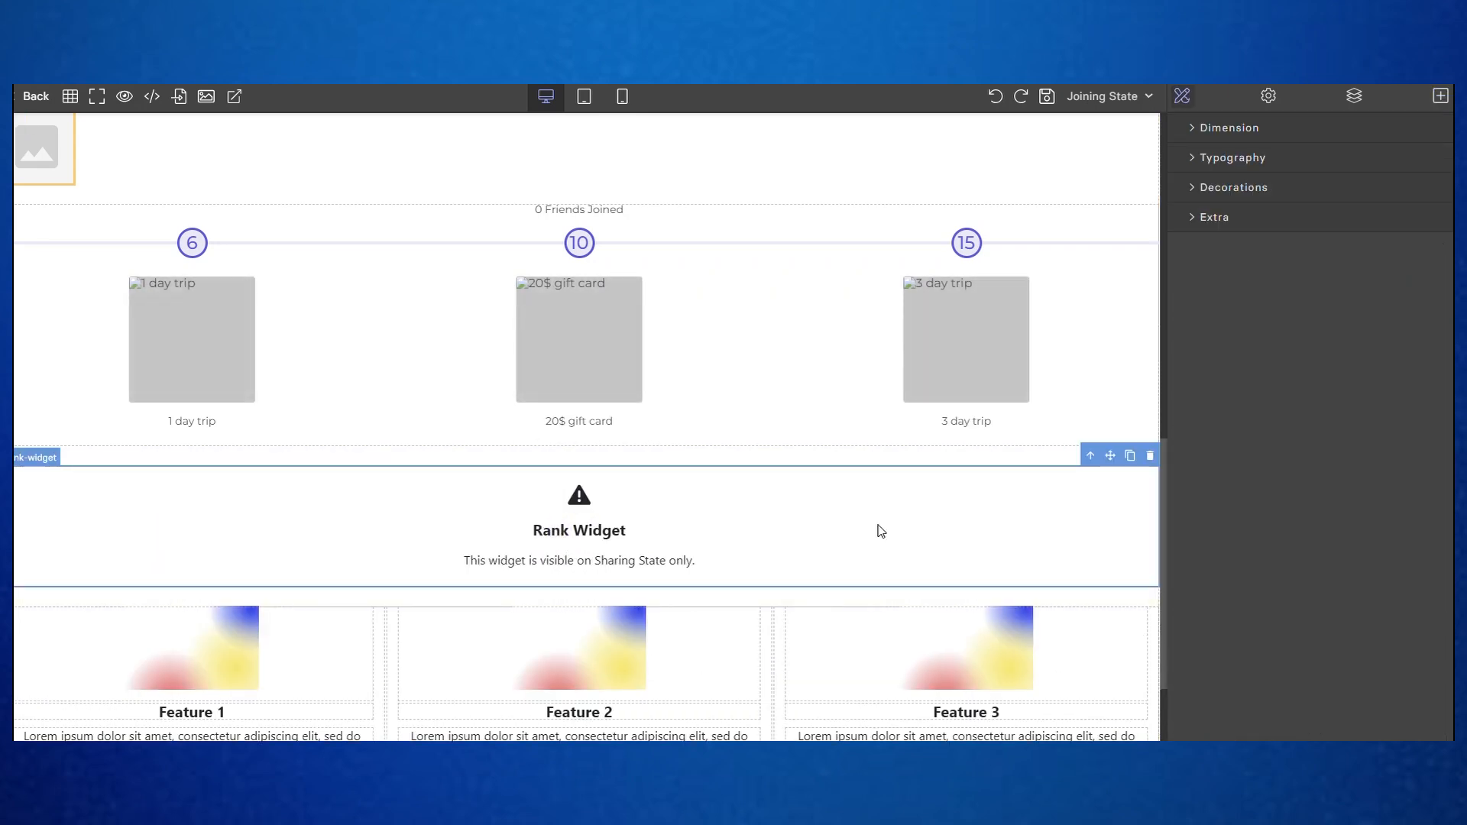
Add a Social Media widget between the three feature columns and the footer
scroll(1101, 458, "up", 6)
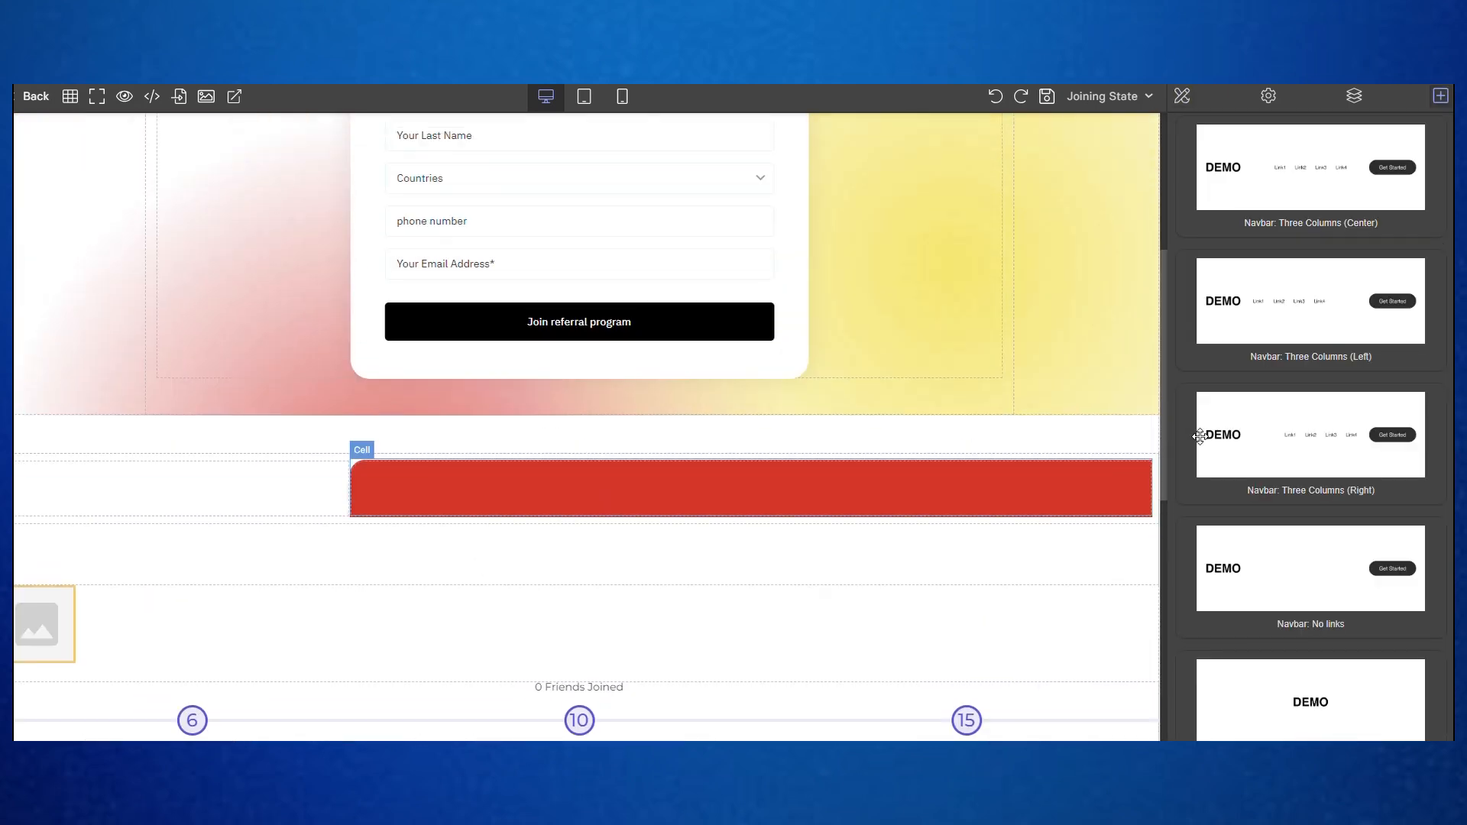
scroll(1329, 350, "up", 12)
scroll(1342, 343, "up", 3)
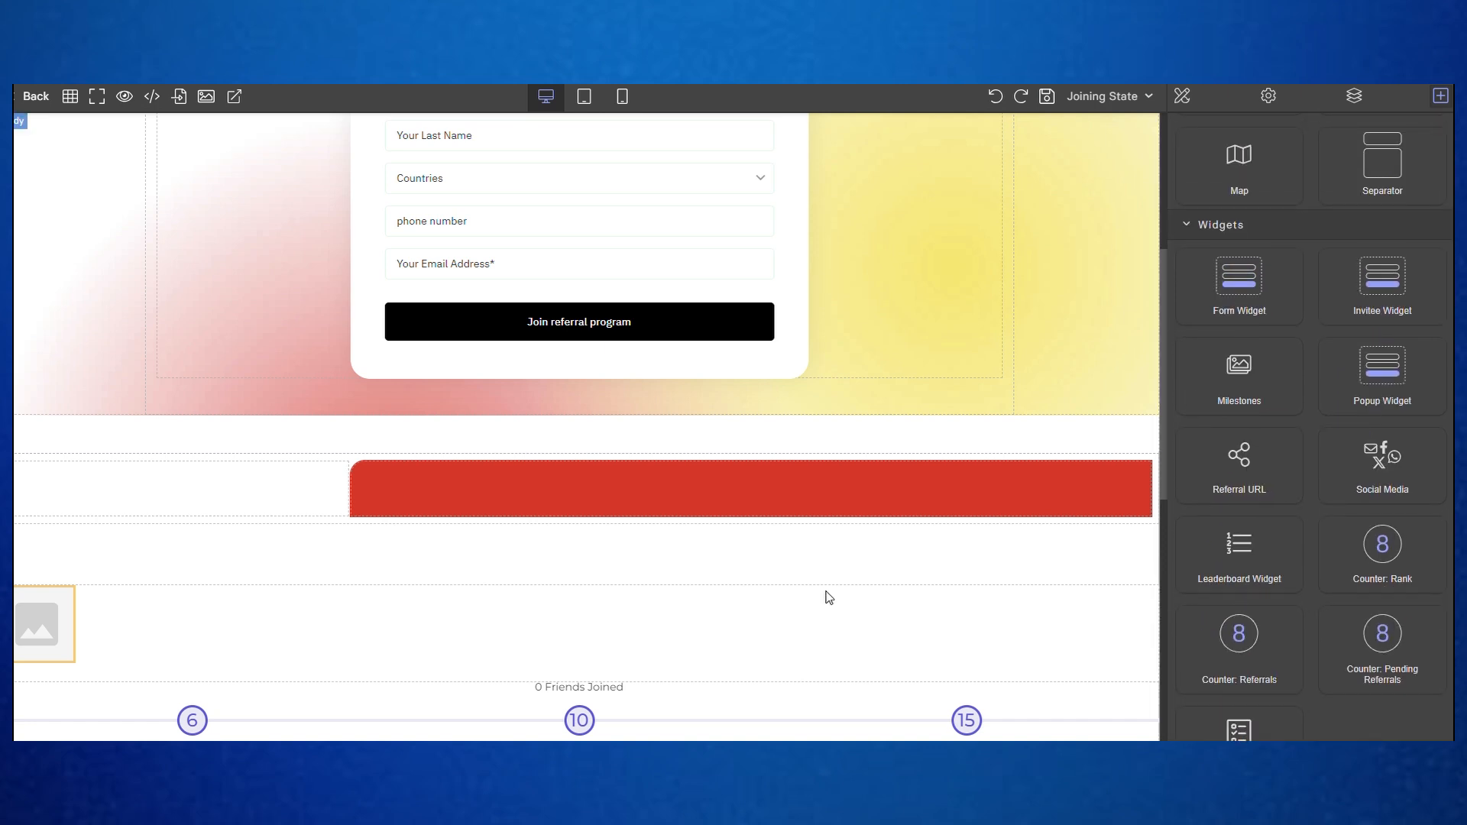
scroll(828, 596, "down", 6)
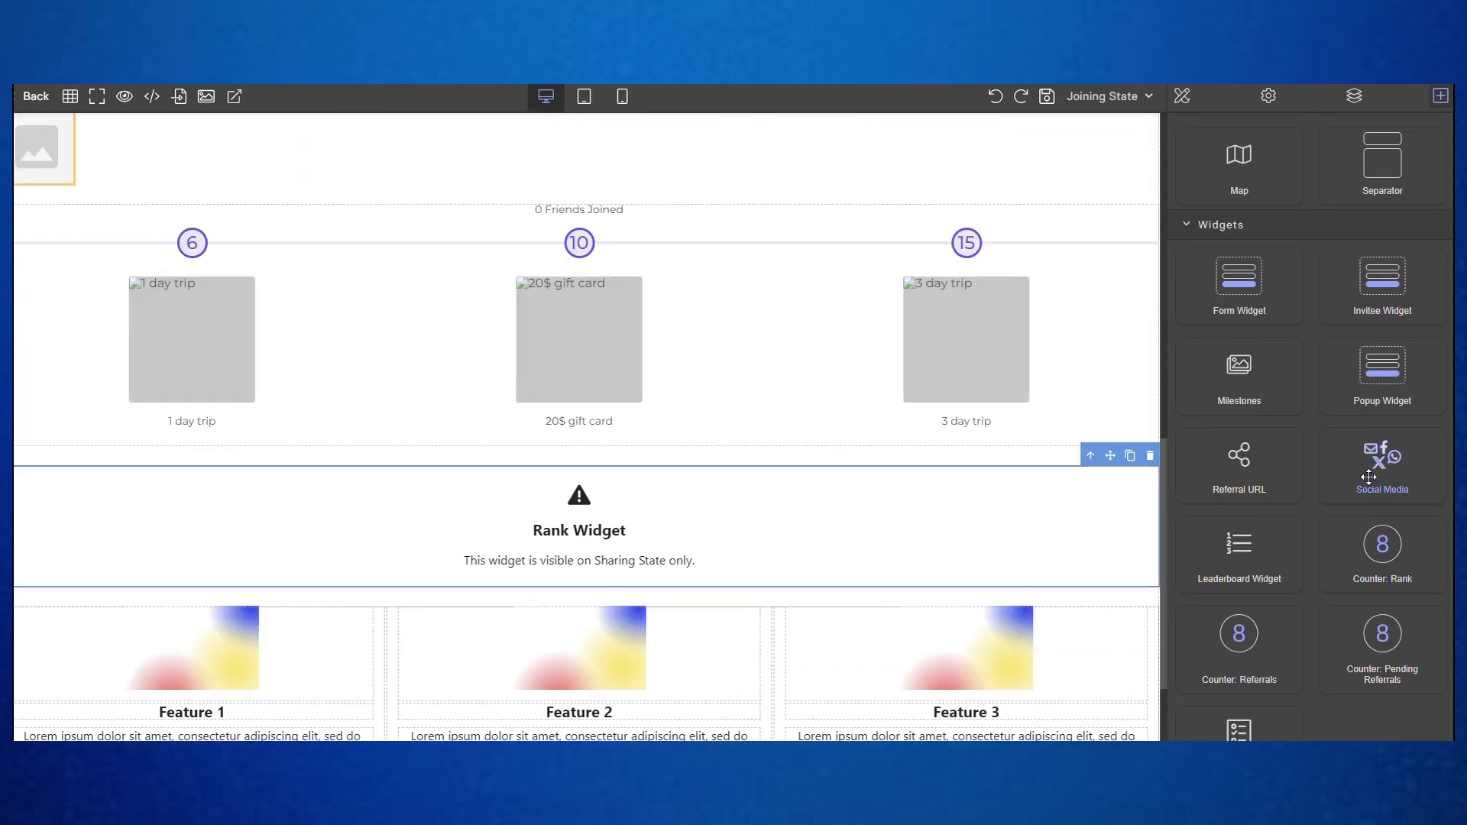
scroll(413, 554, "down", 2)
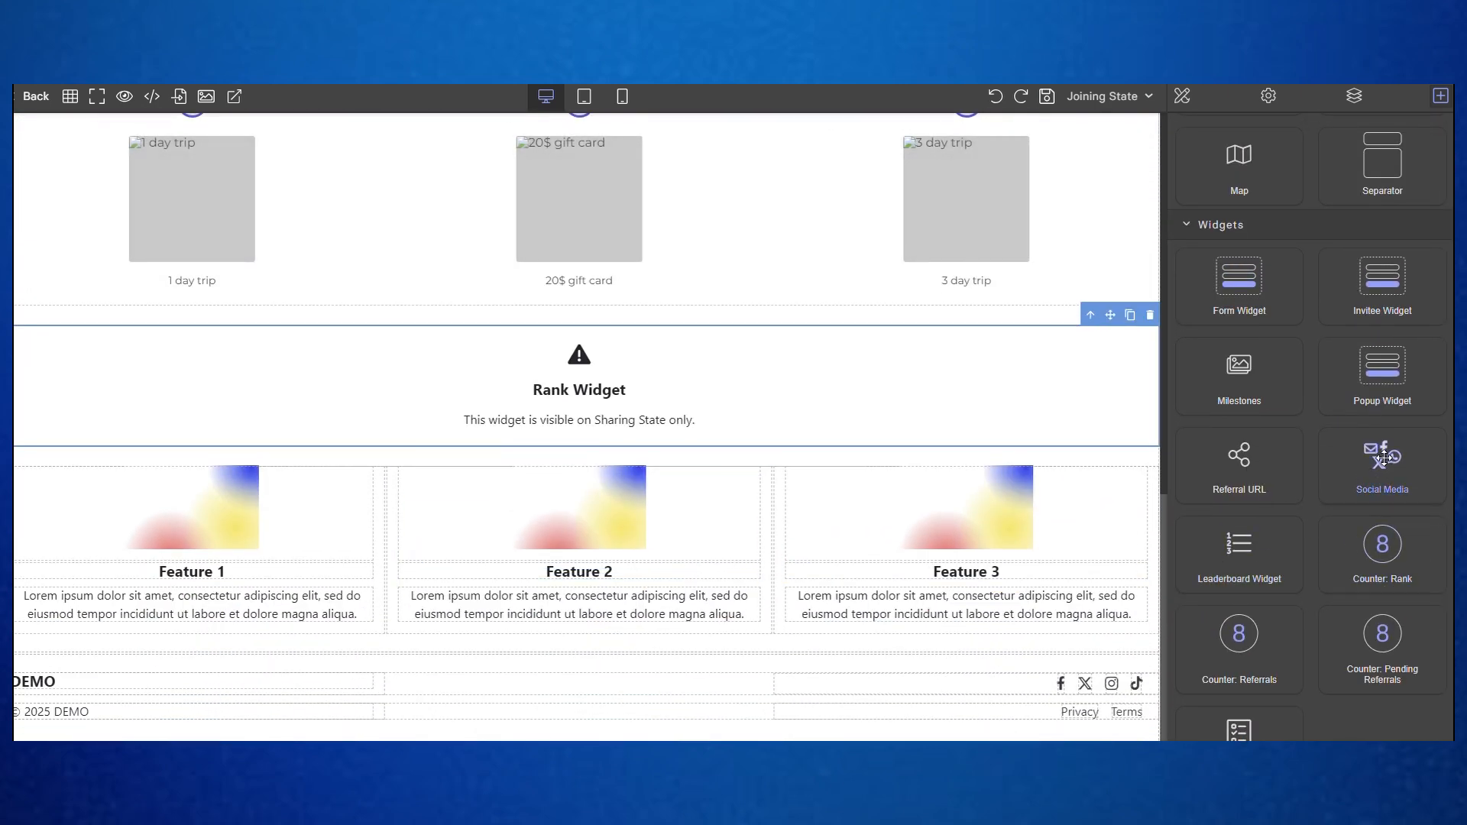
left_click_drag(1385, 462, 582, 649)
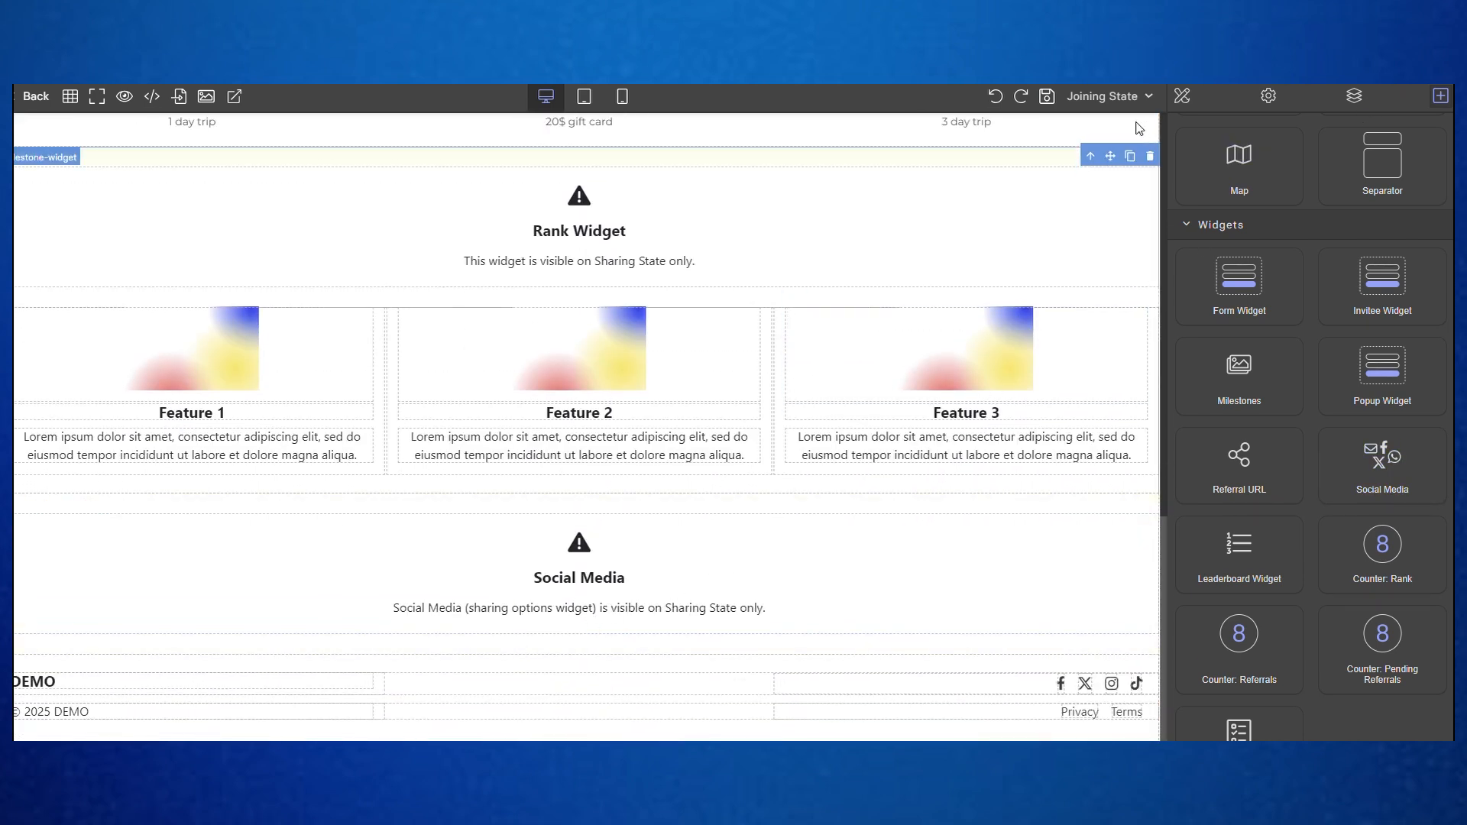
Switch the page to the Sharing State and examine how the rank counter and social sharing widgets look there
left_click(1120, 101)
left_click(1113, 143)
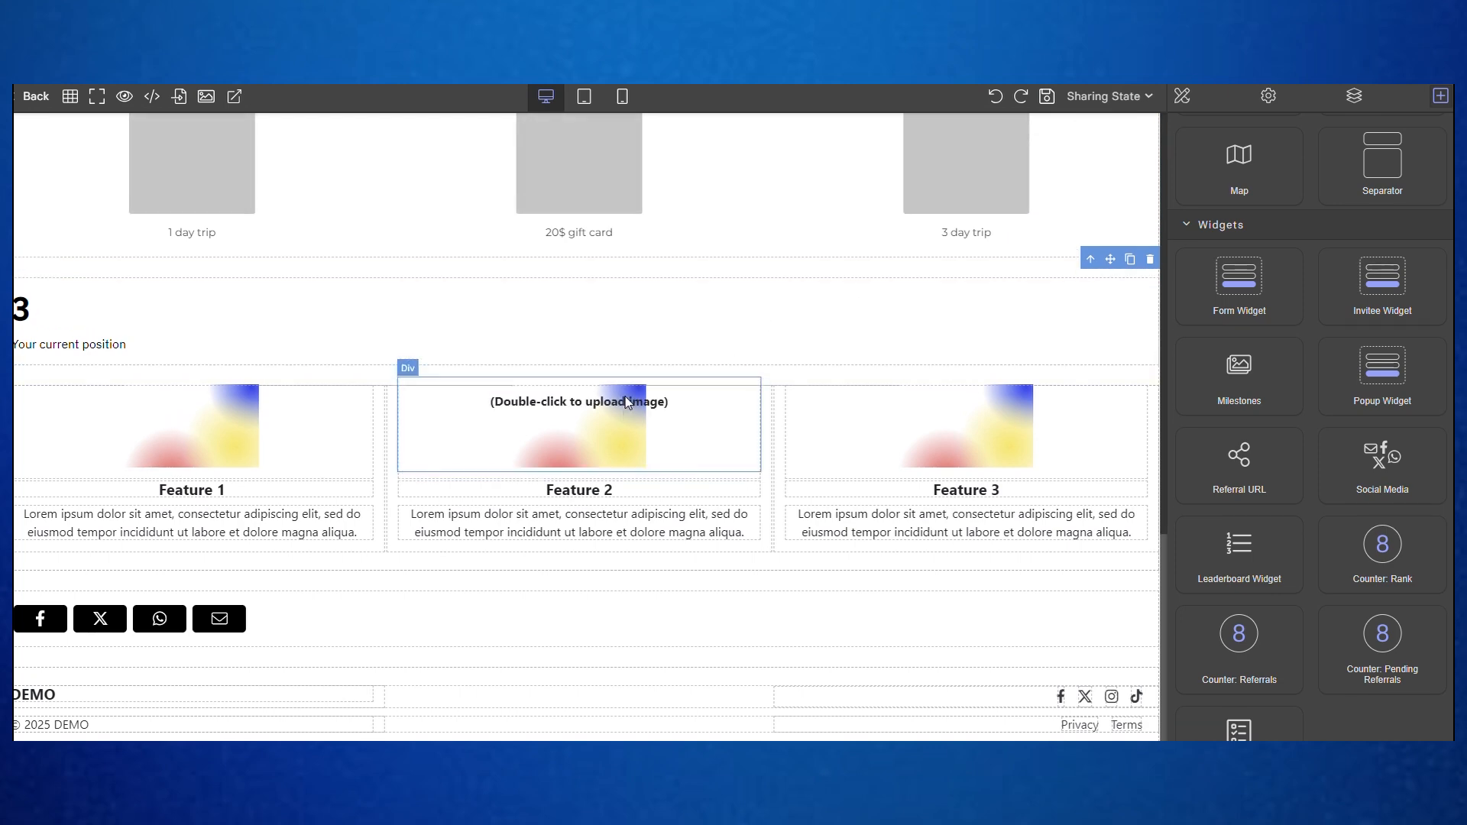
scroll(688, 361, "up", 6)
scroll(688, 361, "down", 6)
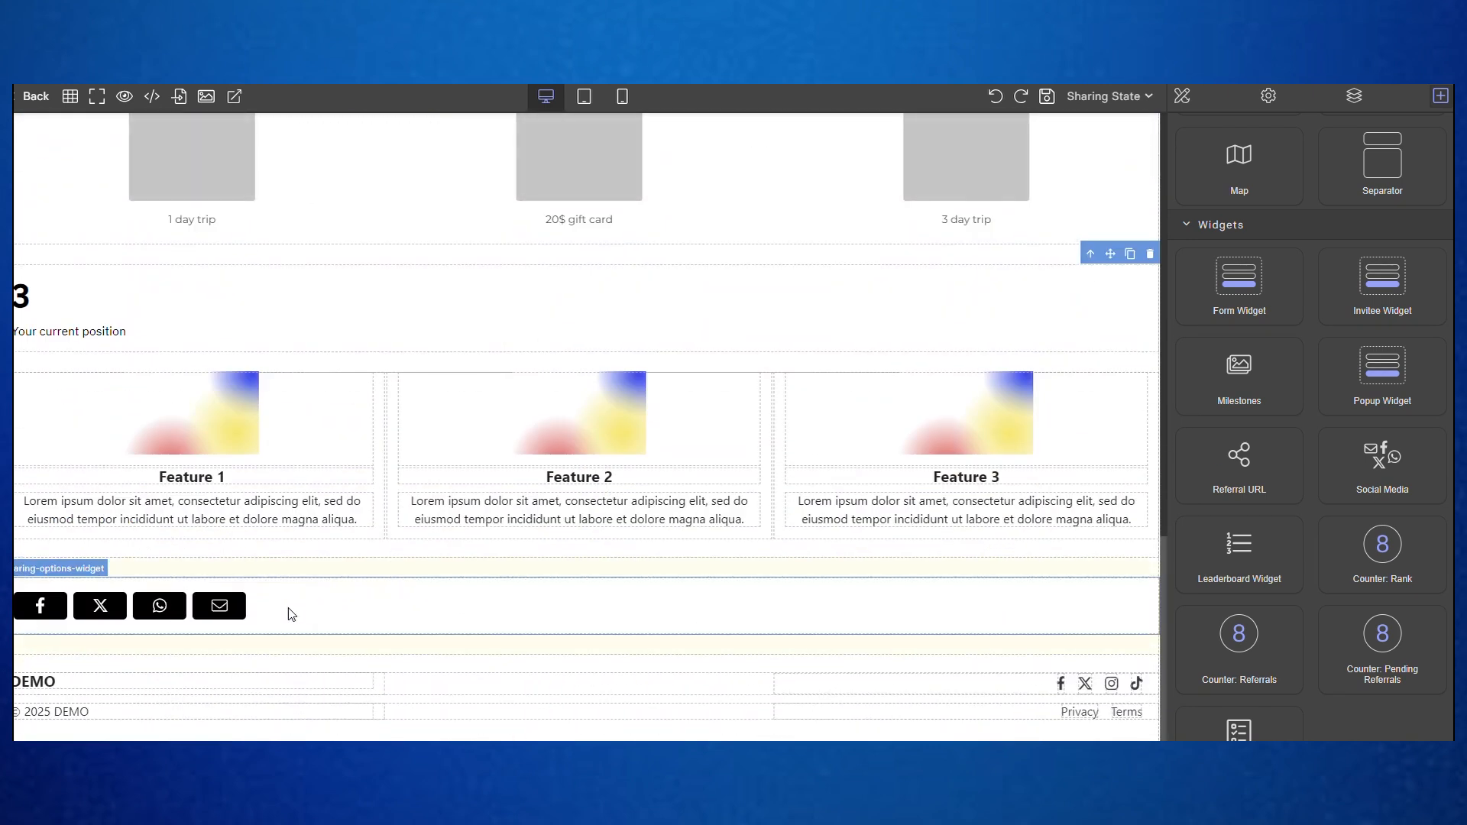
Add a Custom Code block between the milestones and the rank counter, closing its code editor without entering code
scroll(1346, 331, "down", 7)
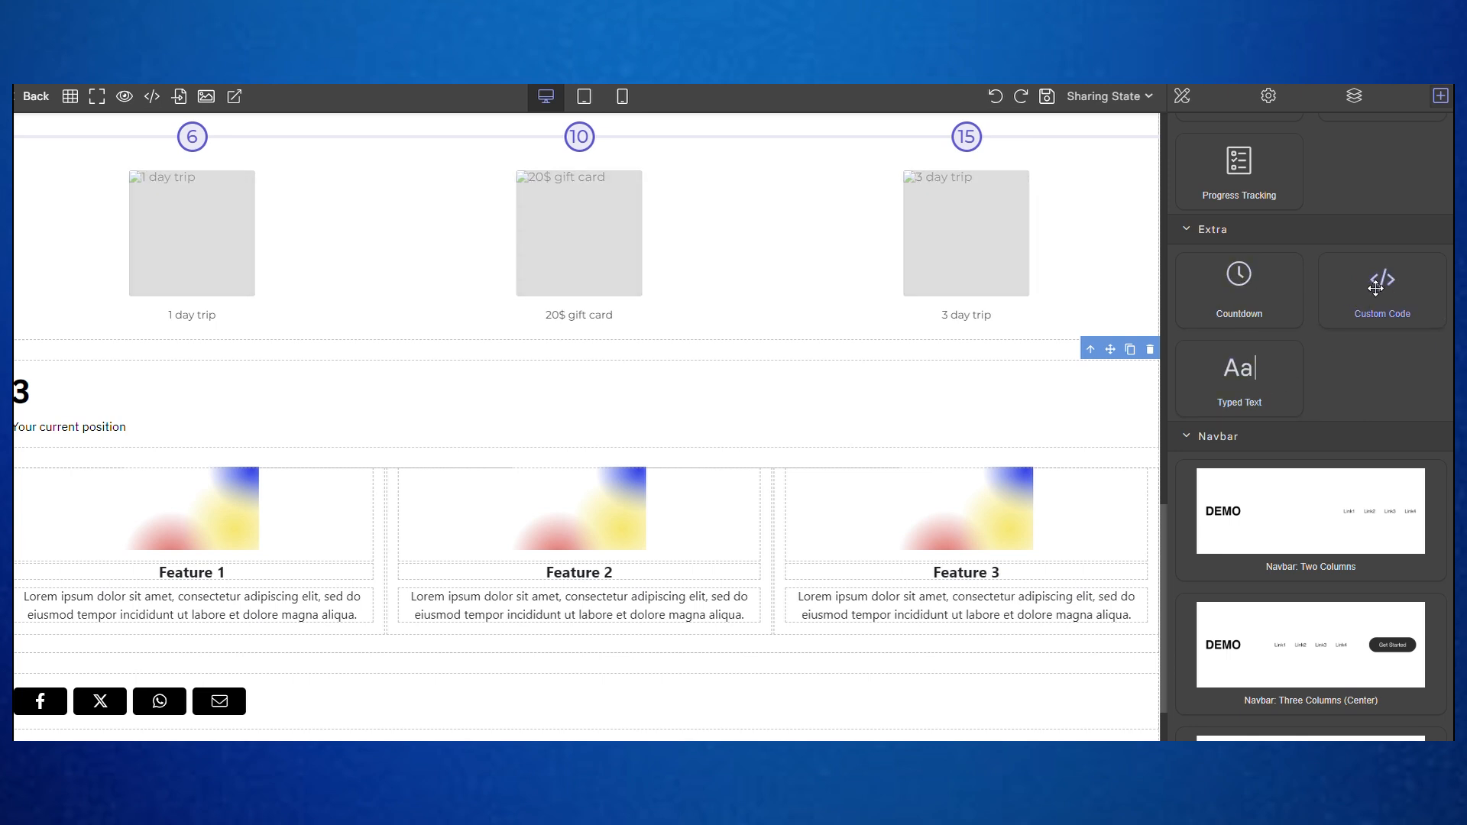
left_click_drag(1375, 290, 819, 361)
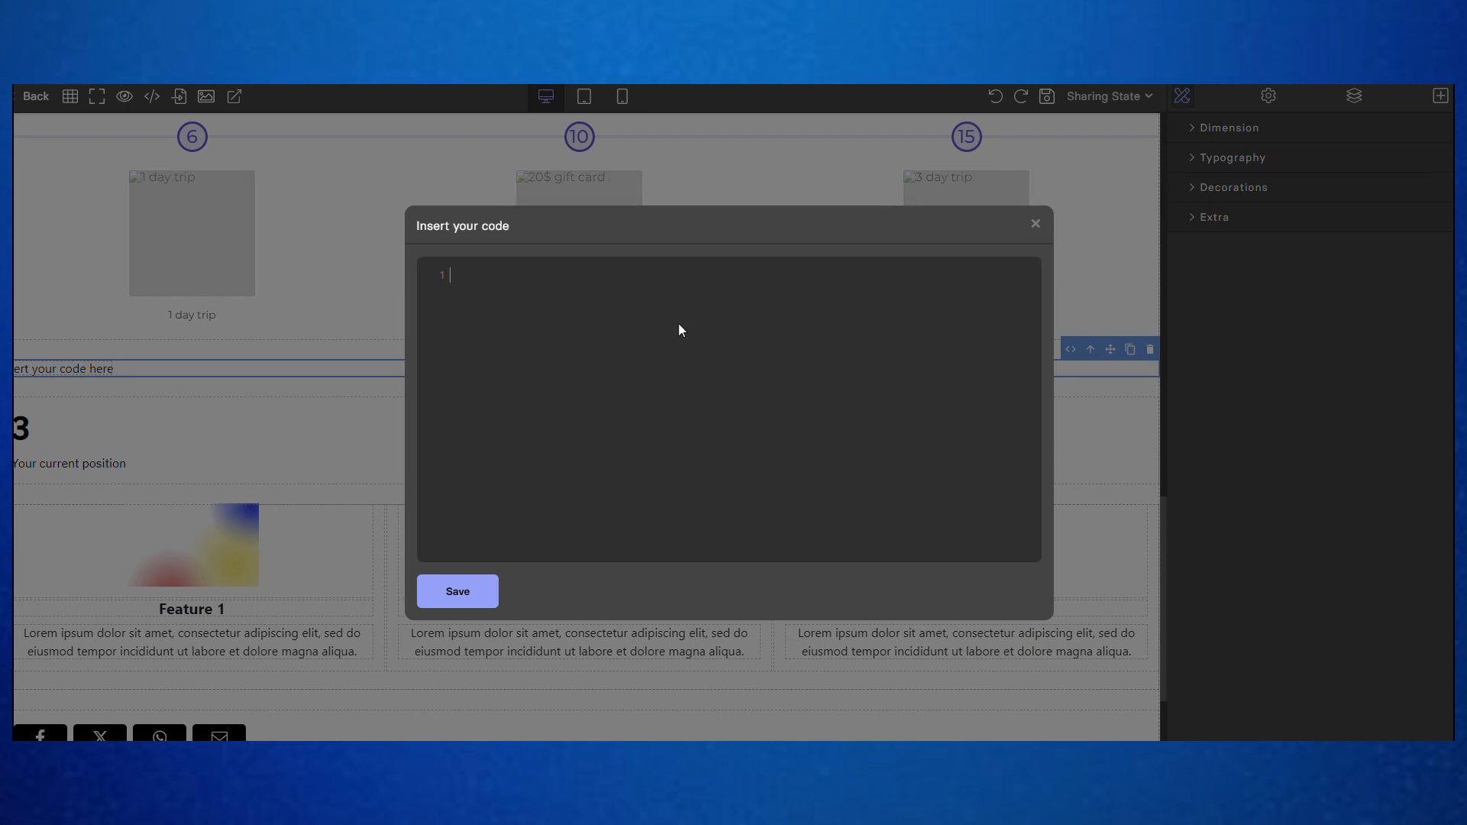
left_click(1035, 224)
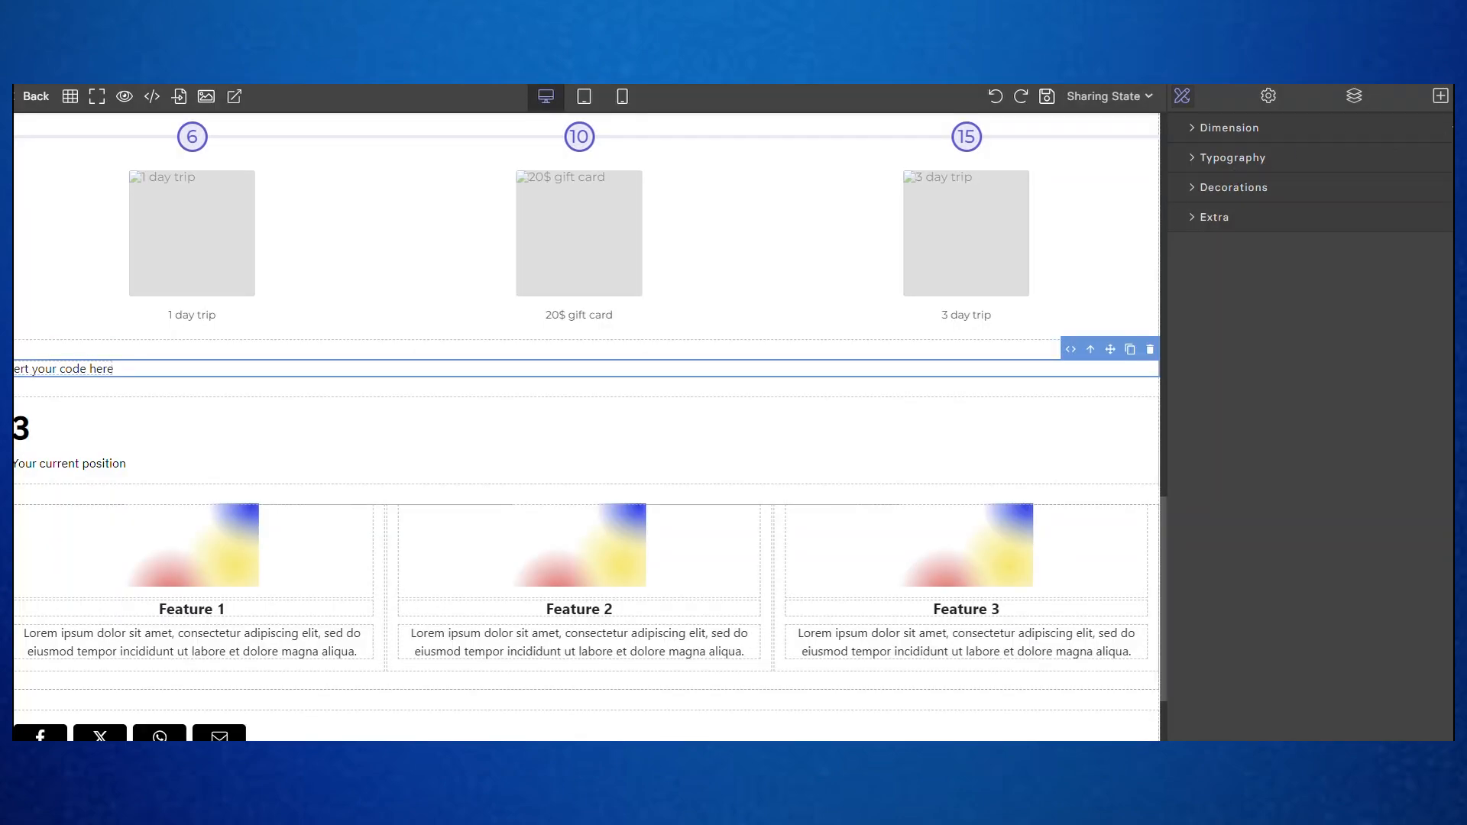
Insert the Navbar: Three Columns (Left) block between the page title and the description text
left_click(1441, 96)
scroll(1299, 382, "down", 10)
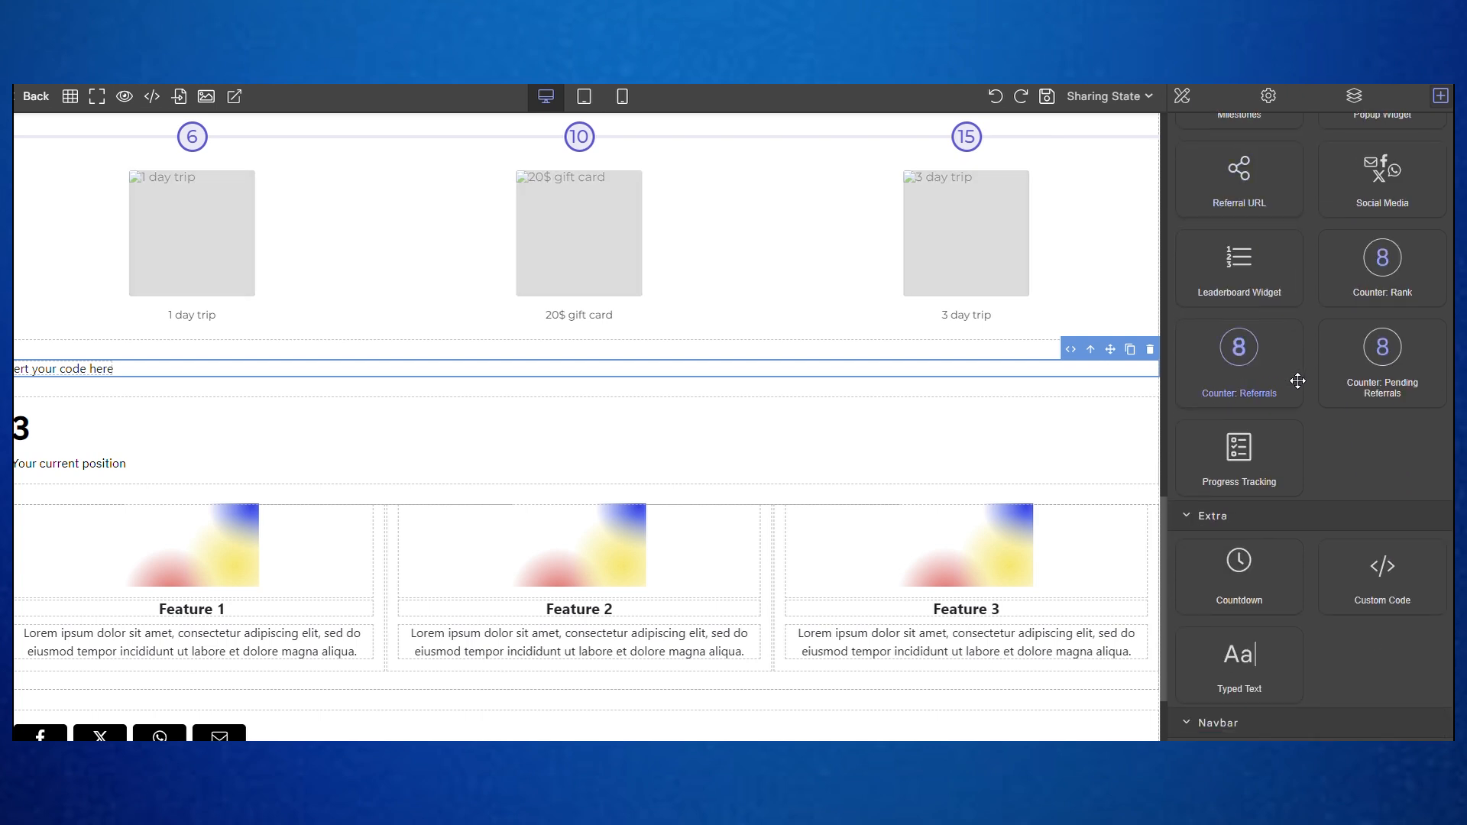
scroll(1300, 380, "down", 3)
scroll(1322, 397, "down", 3)
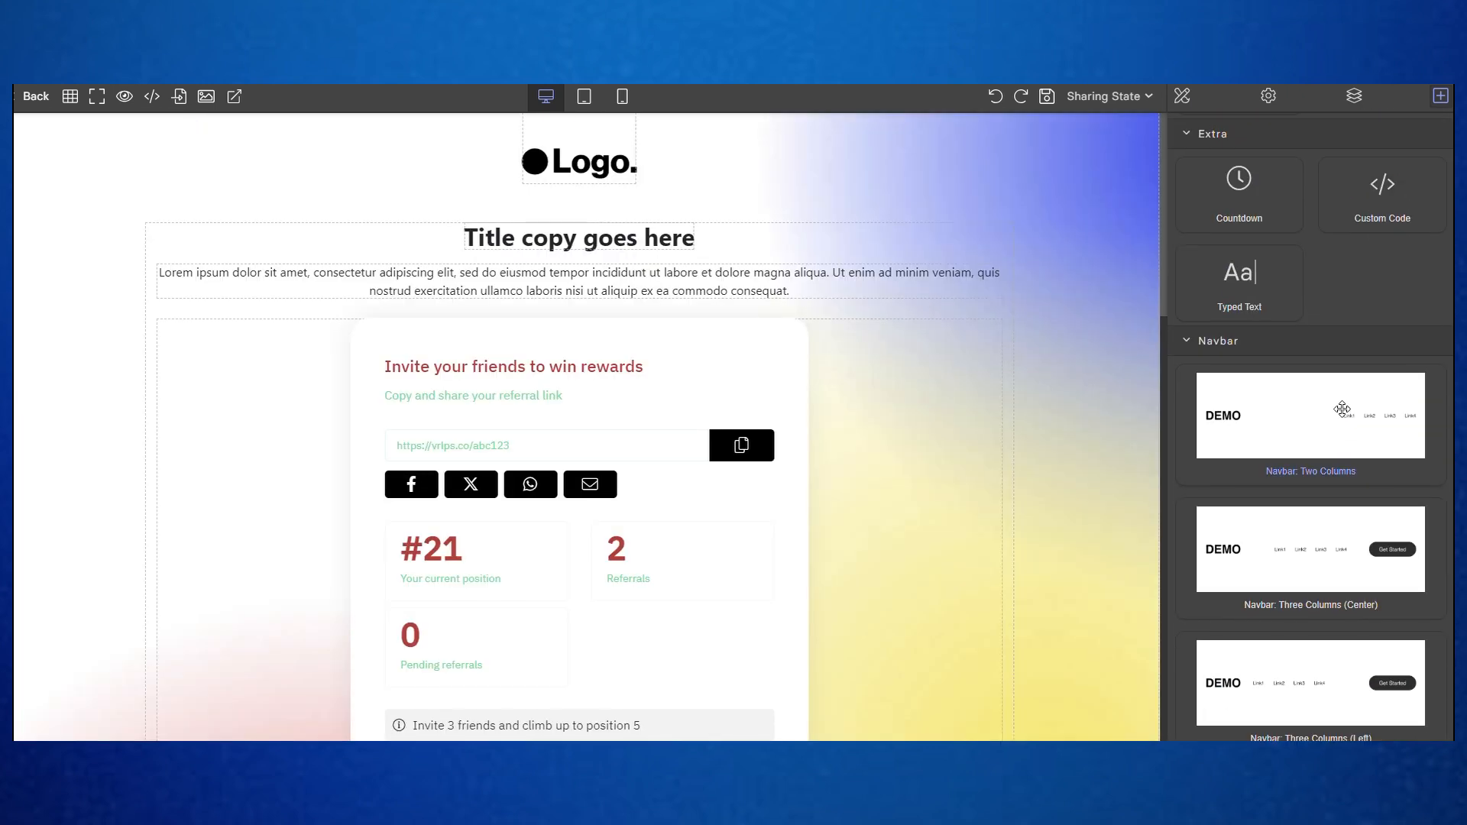
scroll(1337, 416, "down", 5)
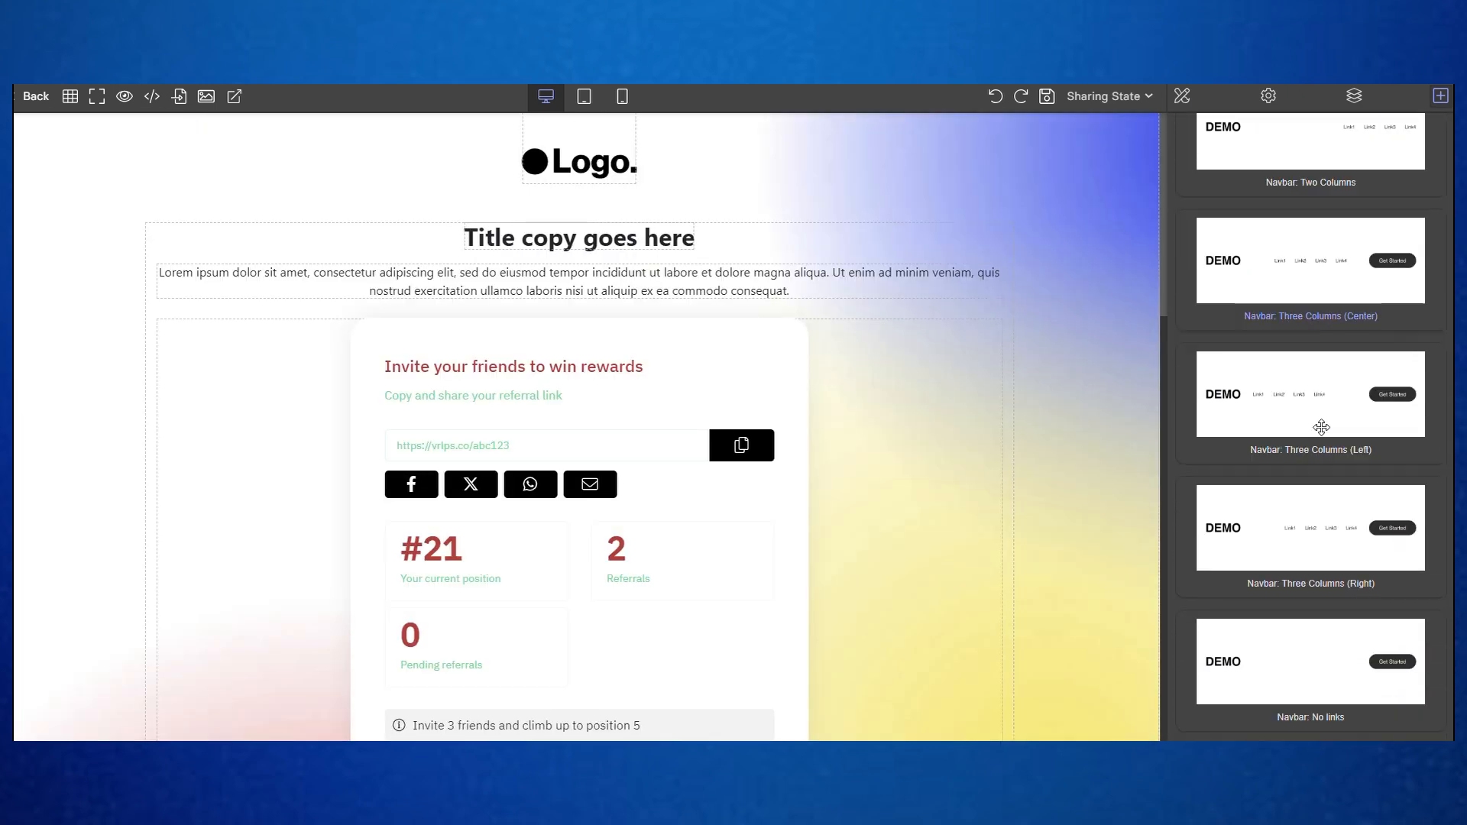
scroll(1322, 421, "down", 3)
scroll(1336, 393, "up", 2)
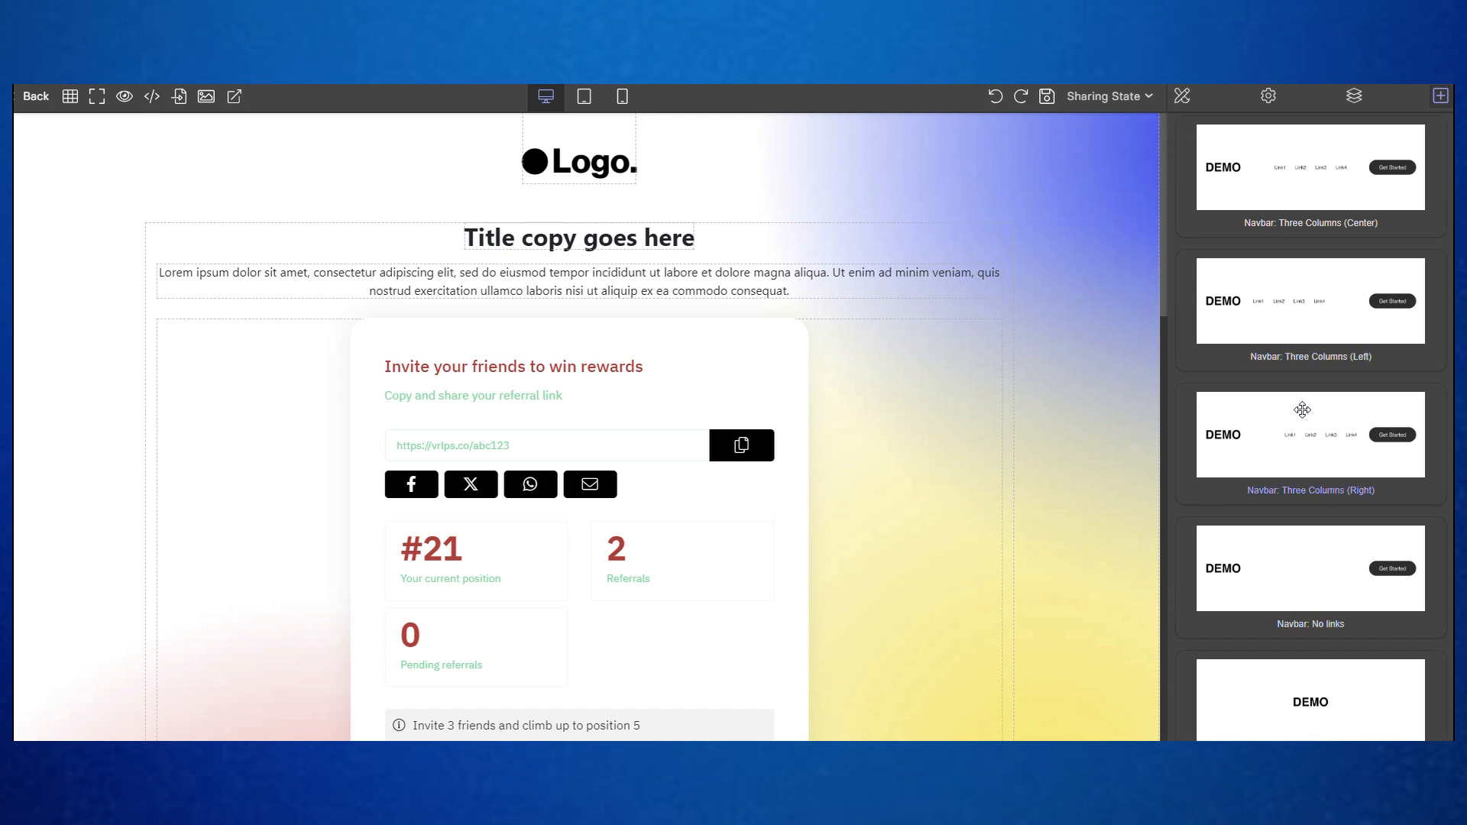
scroll(1299, 421, "down", 1)
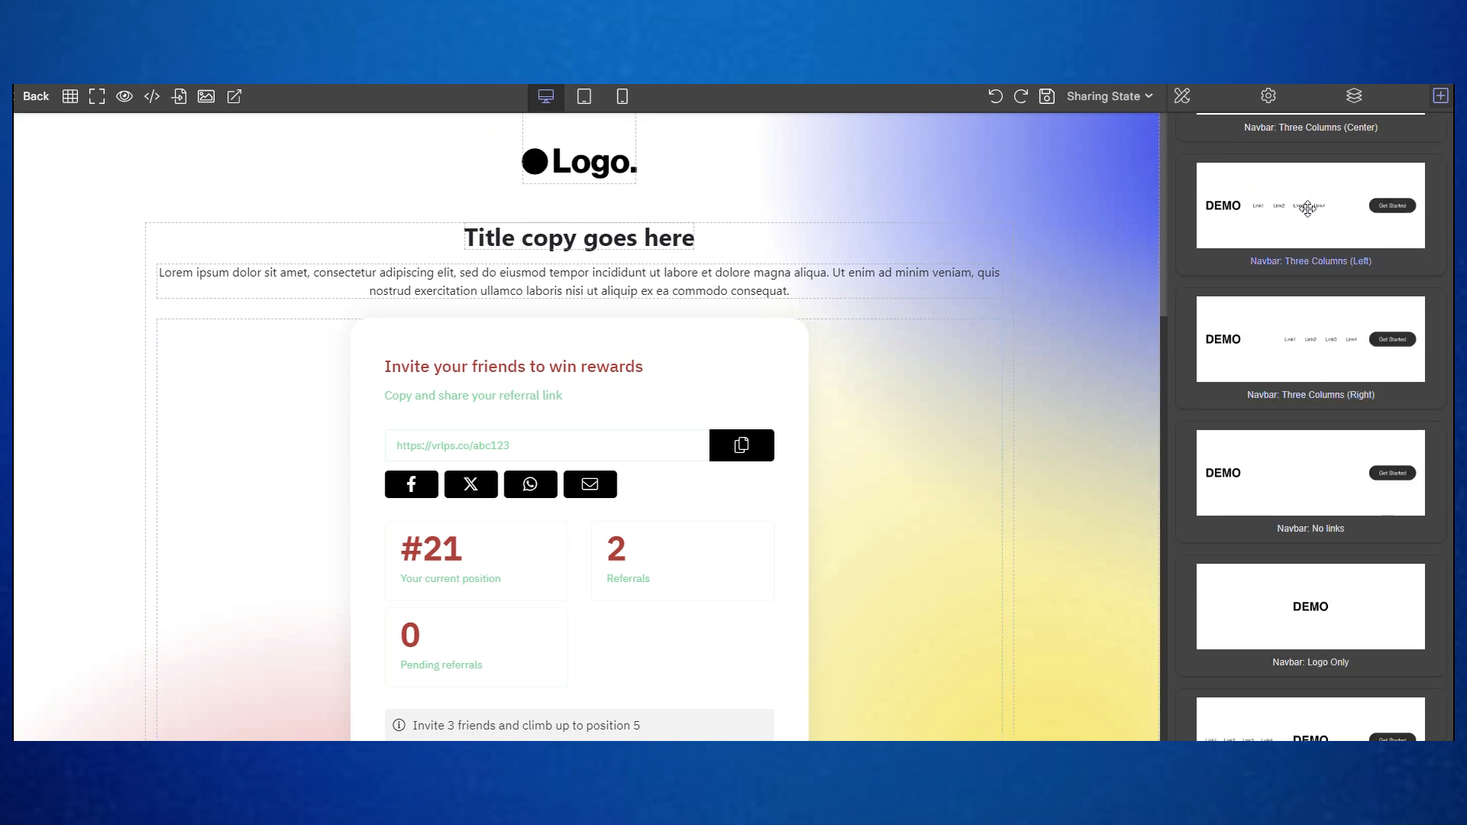
left_click_drag(1308, 221, 497, 269)
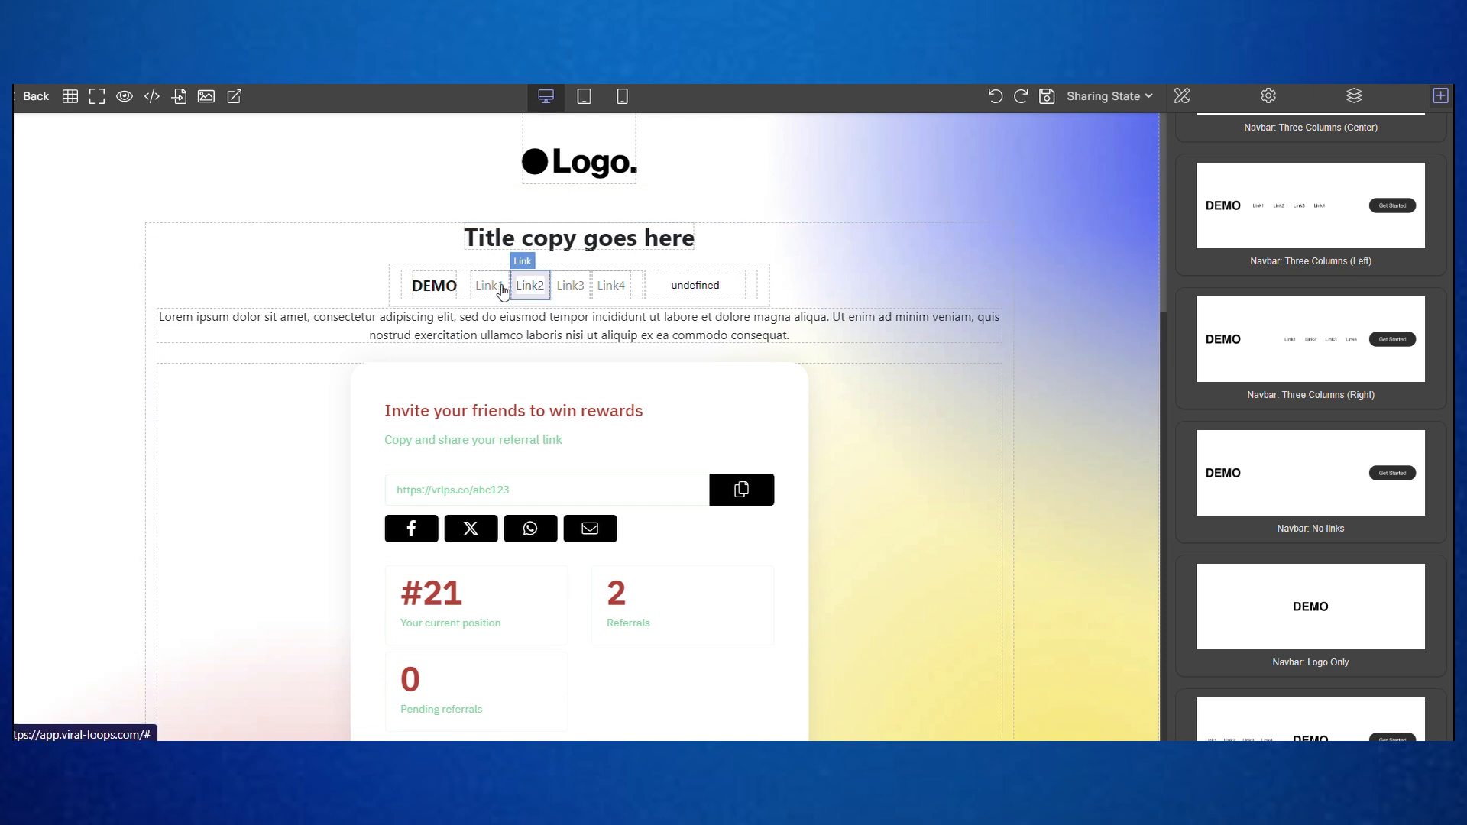
Select the new navbar's links and its button in turn to inspect its individual elements
left_click(501, 289)
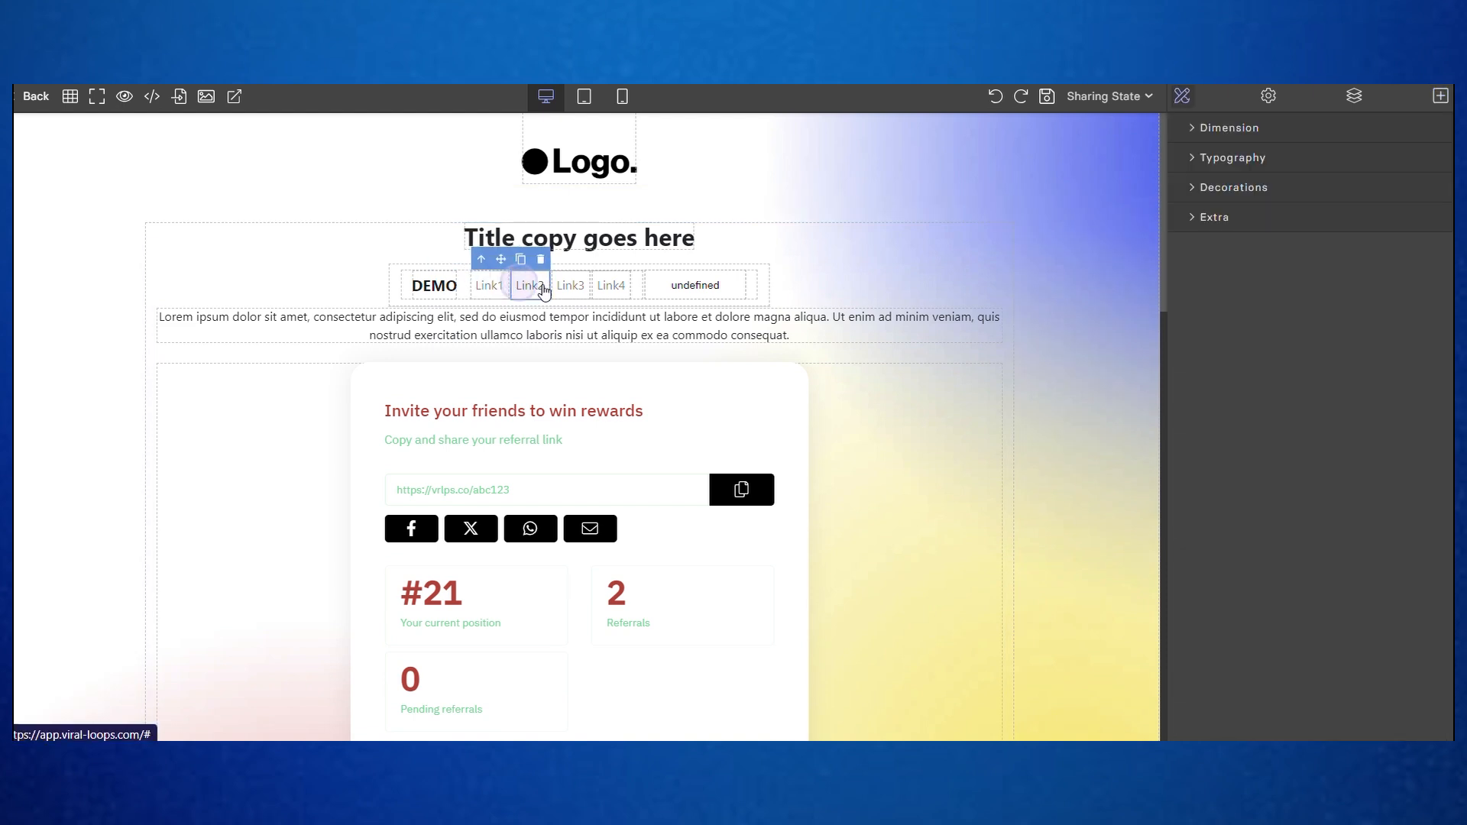
left_click(685, 285)
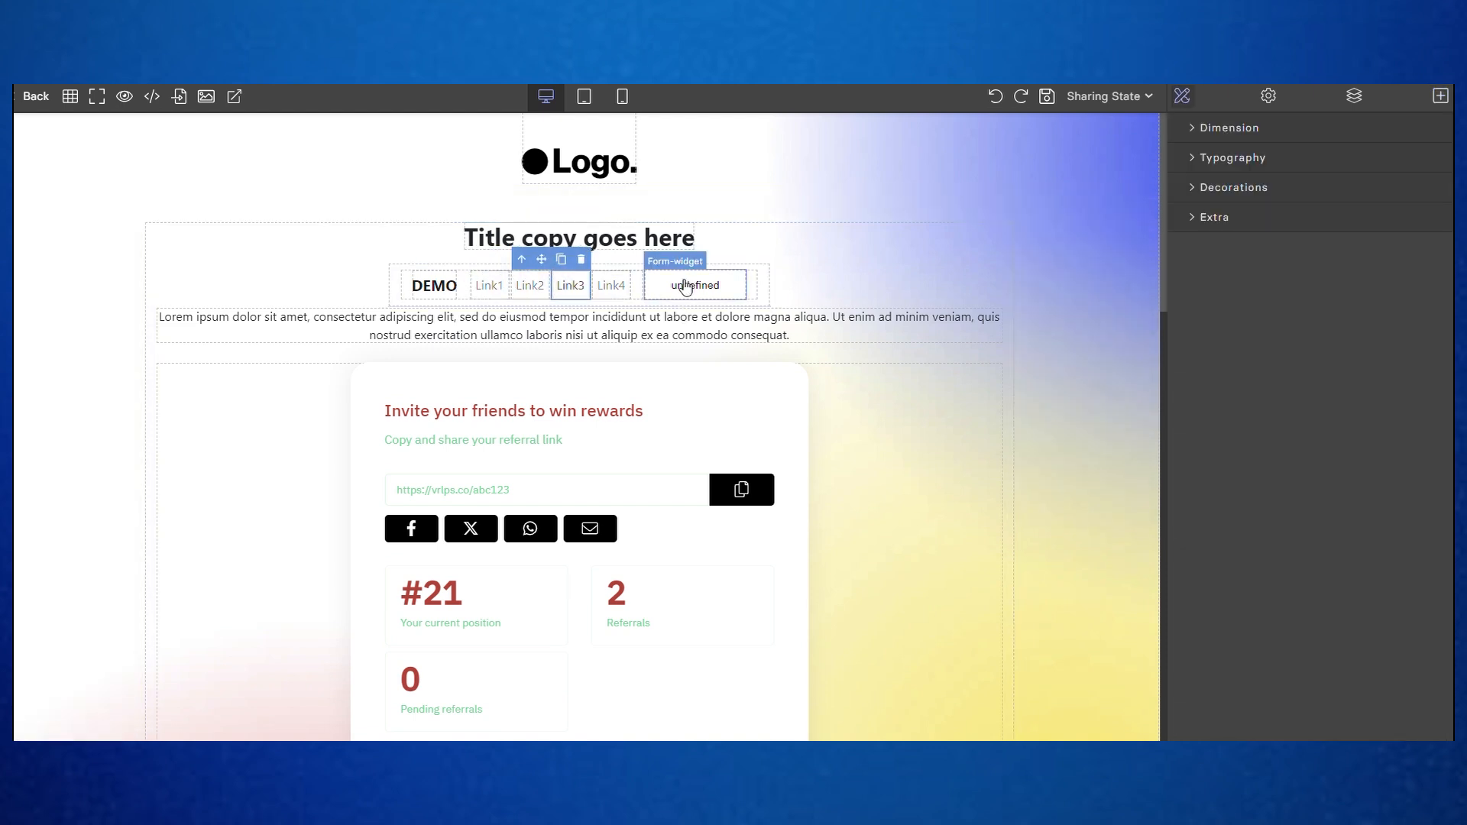
left_click(777, 163)
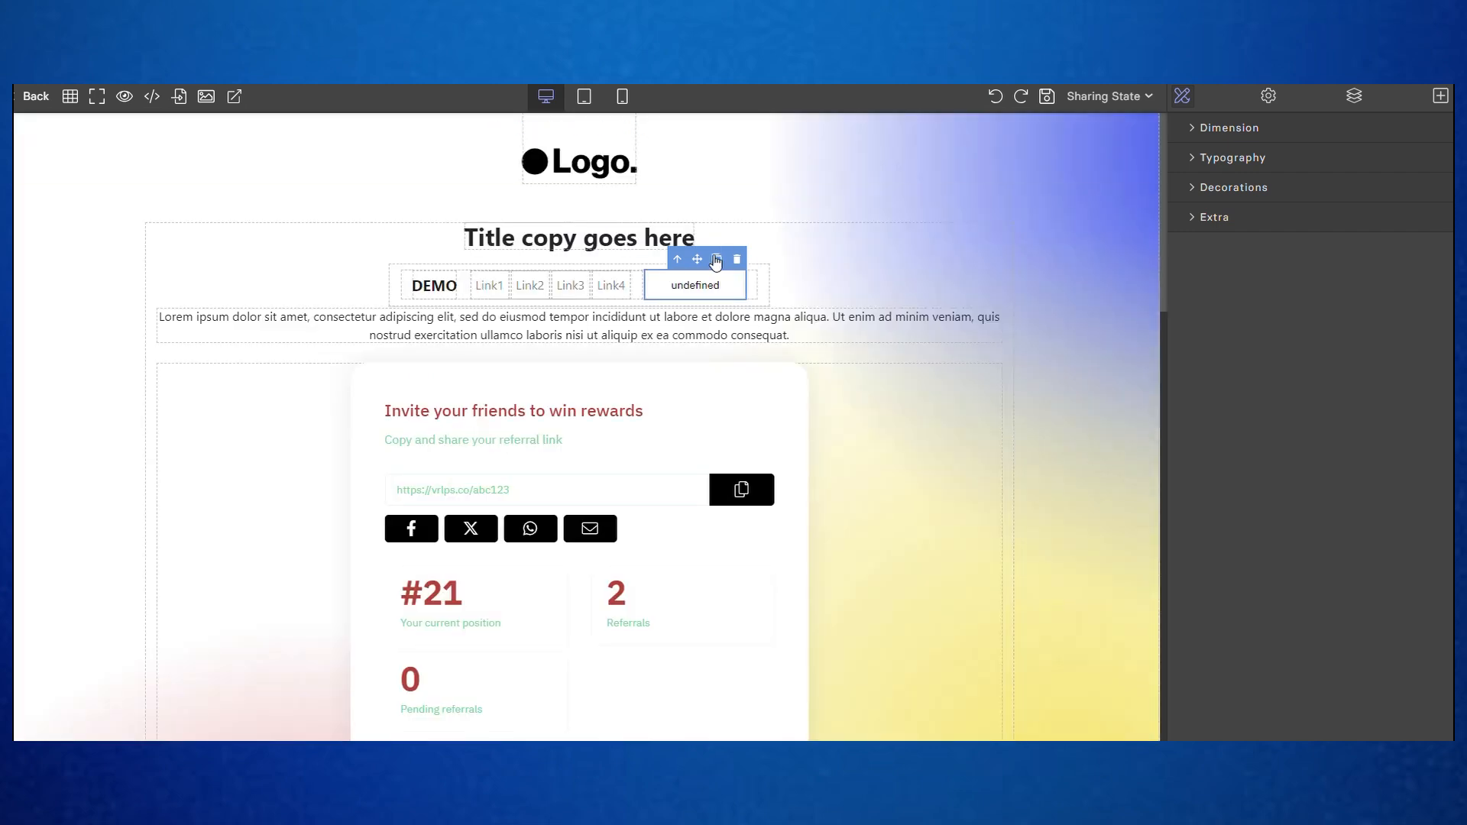
Examine the ready-made Navbar, Hero, Features, Testimonials, FAQ and Metrics blocks that can be added to the page
left_click(1442, 98)
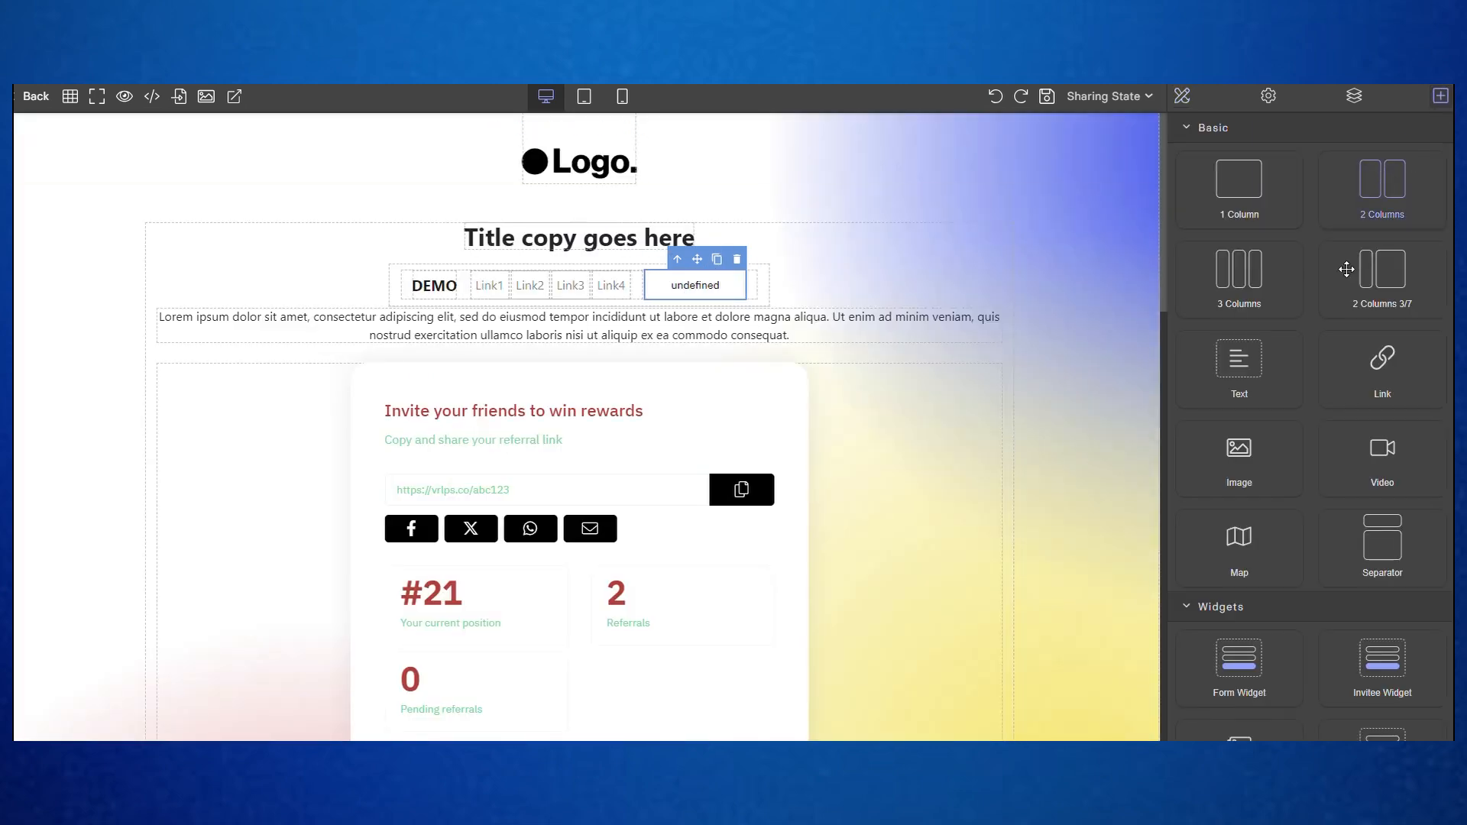
scroll(1333, 367, "down", 15)
scroll(1343, 353, "down", 12)
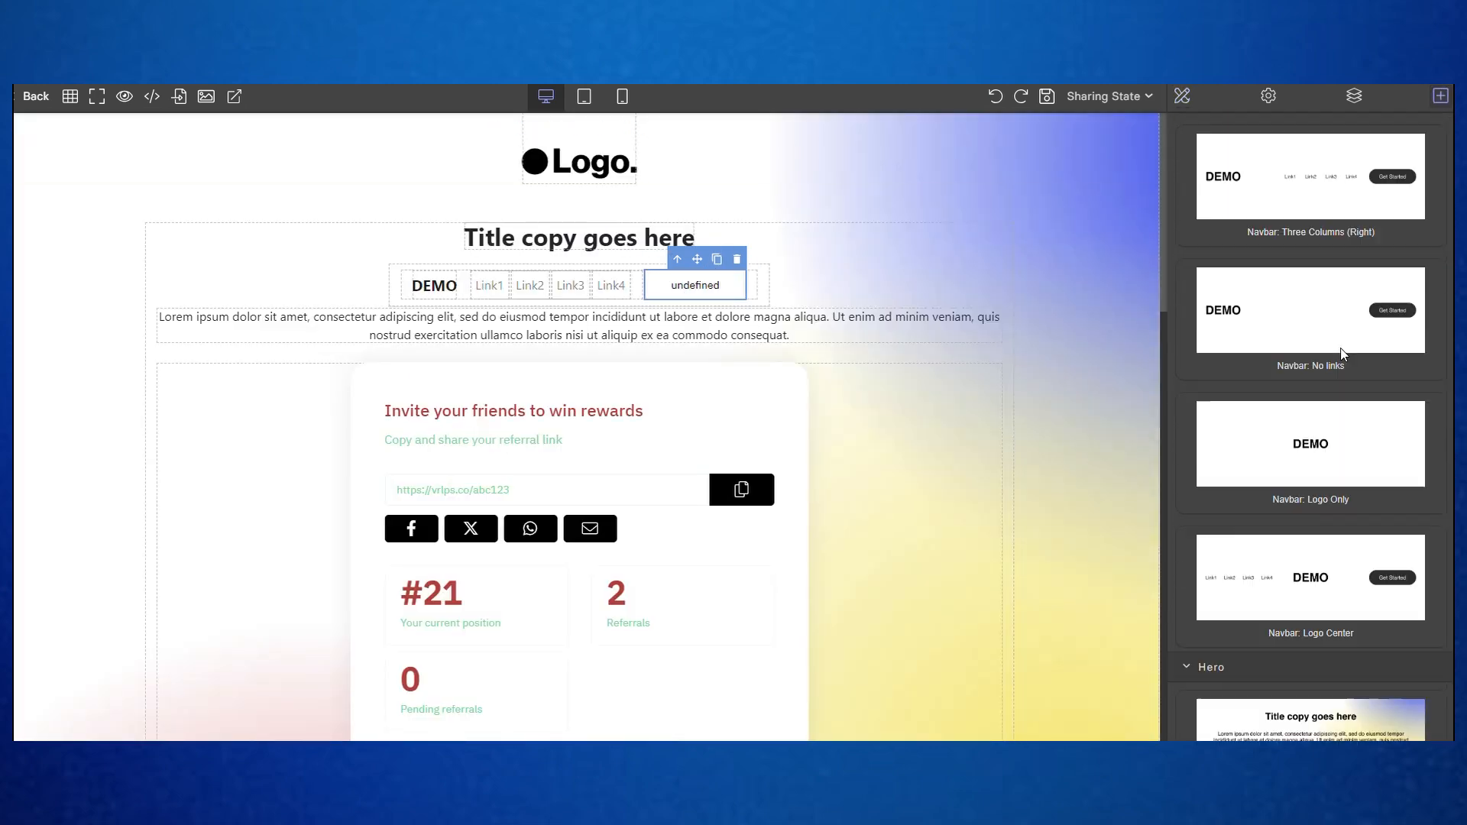
scroll(1301, 259, "up", 5)
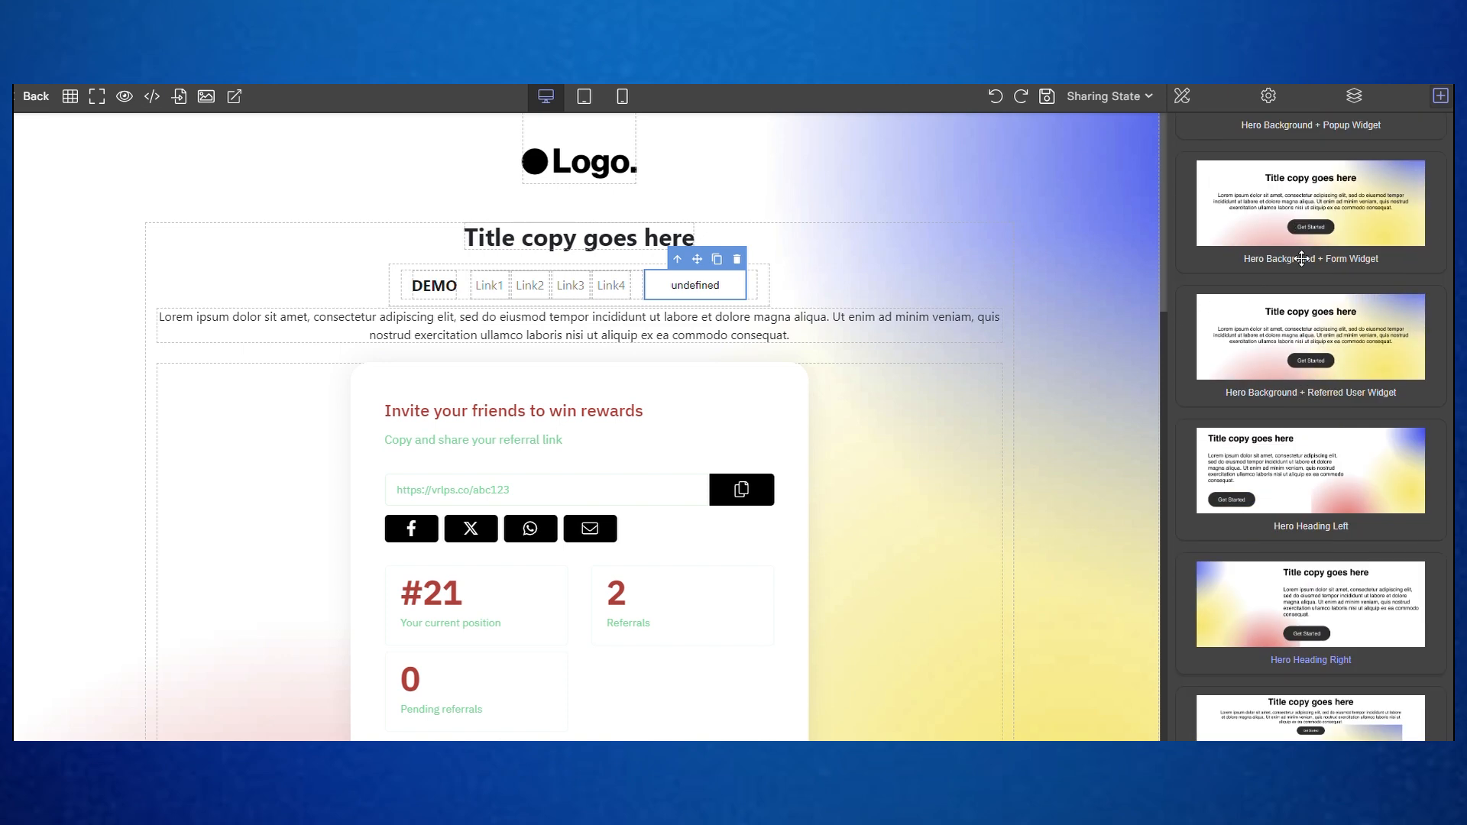
scroll(1302, 259, "down", 7)
scroll(1302, 259, "up", 8)
scroll(1301, 259, "down", 6)
scroll(1301, 259, "down", 14)
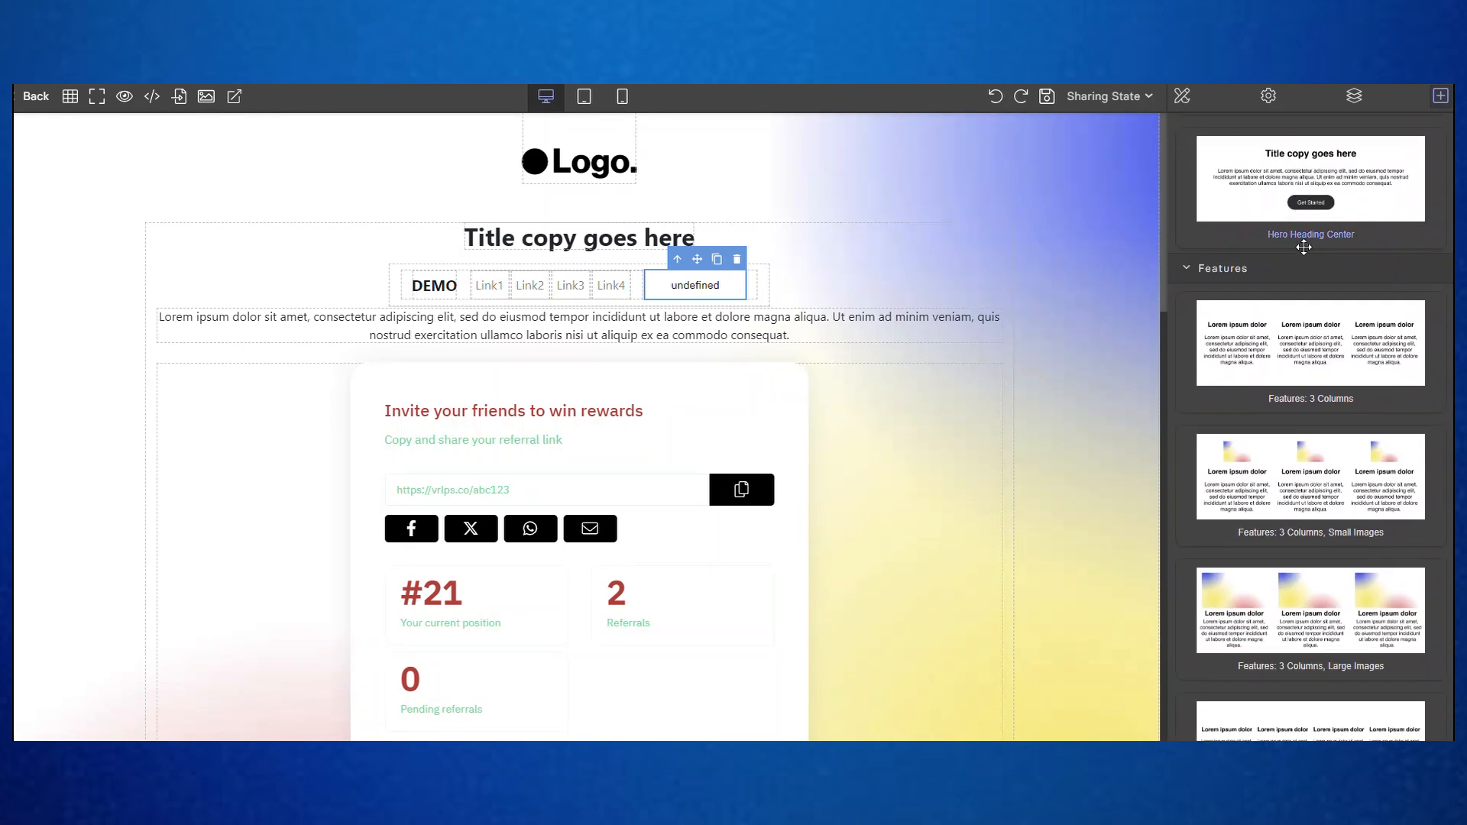
scroll(1299, 264, "up", 5)
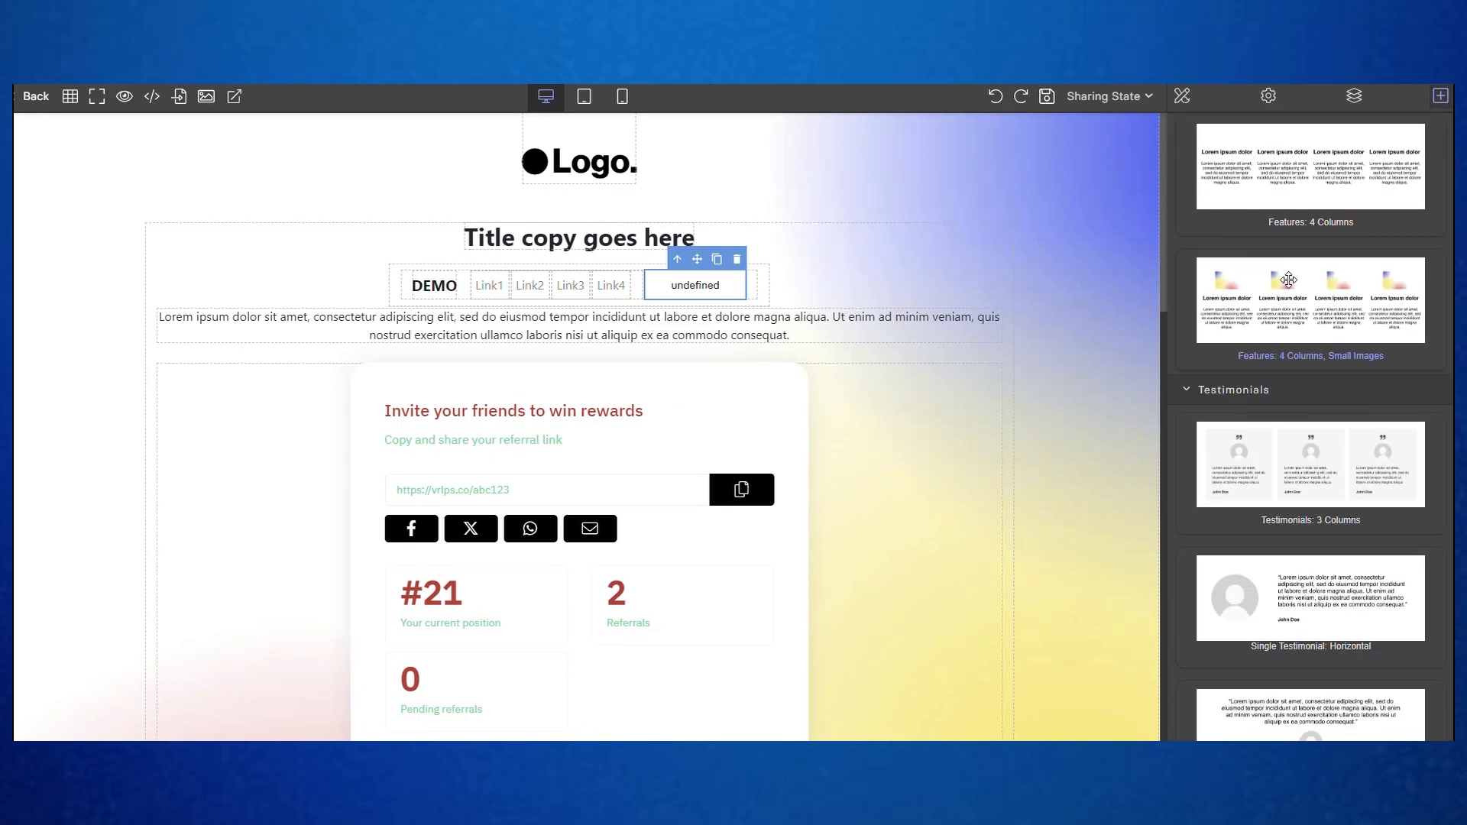
scroll(1319, 245, "down", 10)
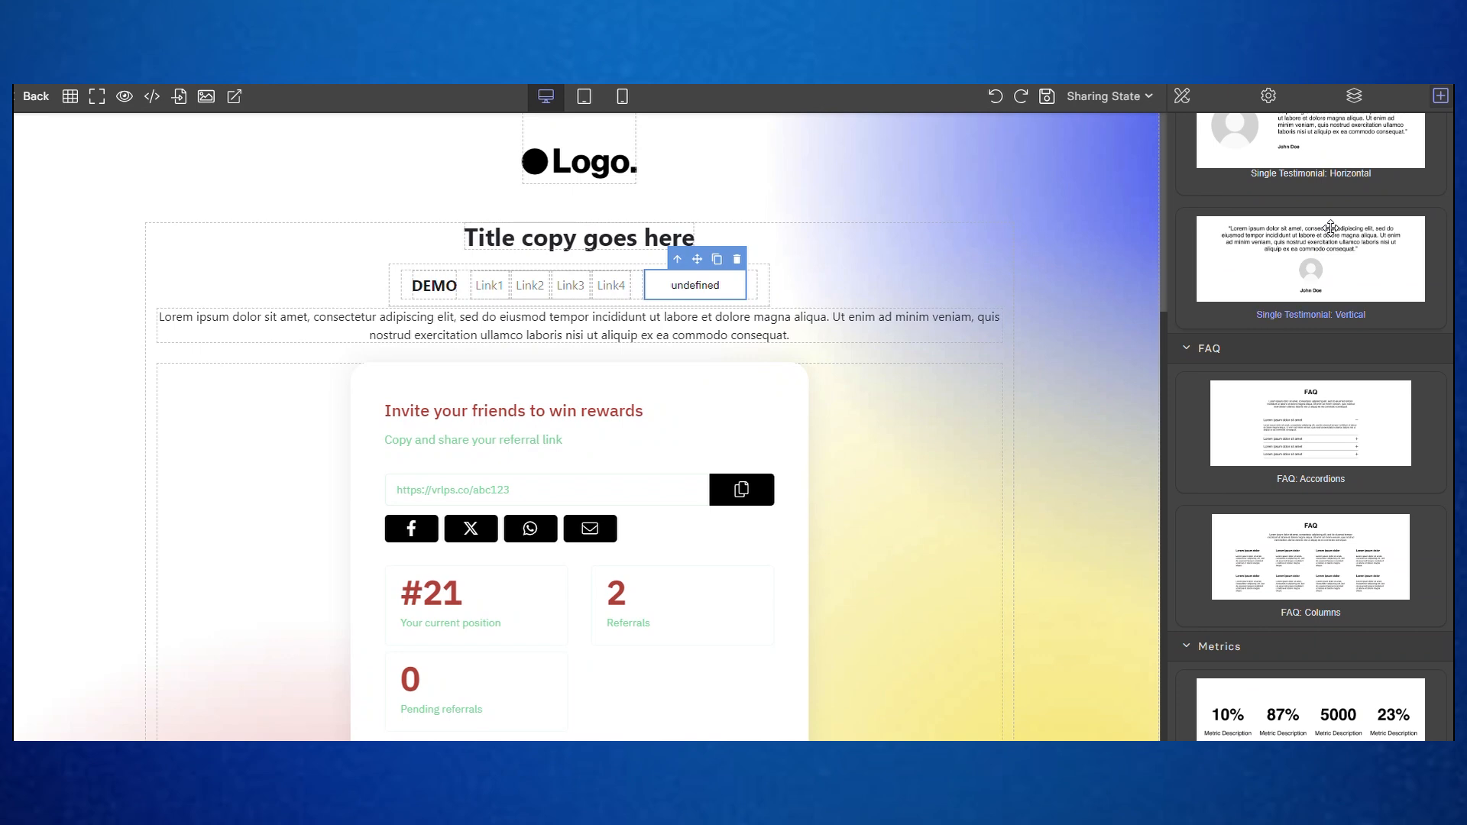
scroll(1331, 227, "up", 5)
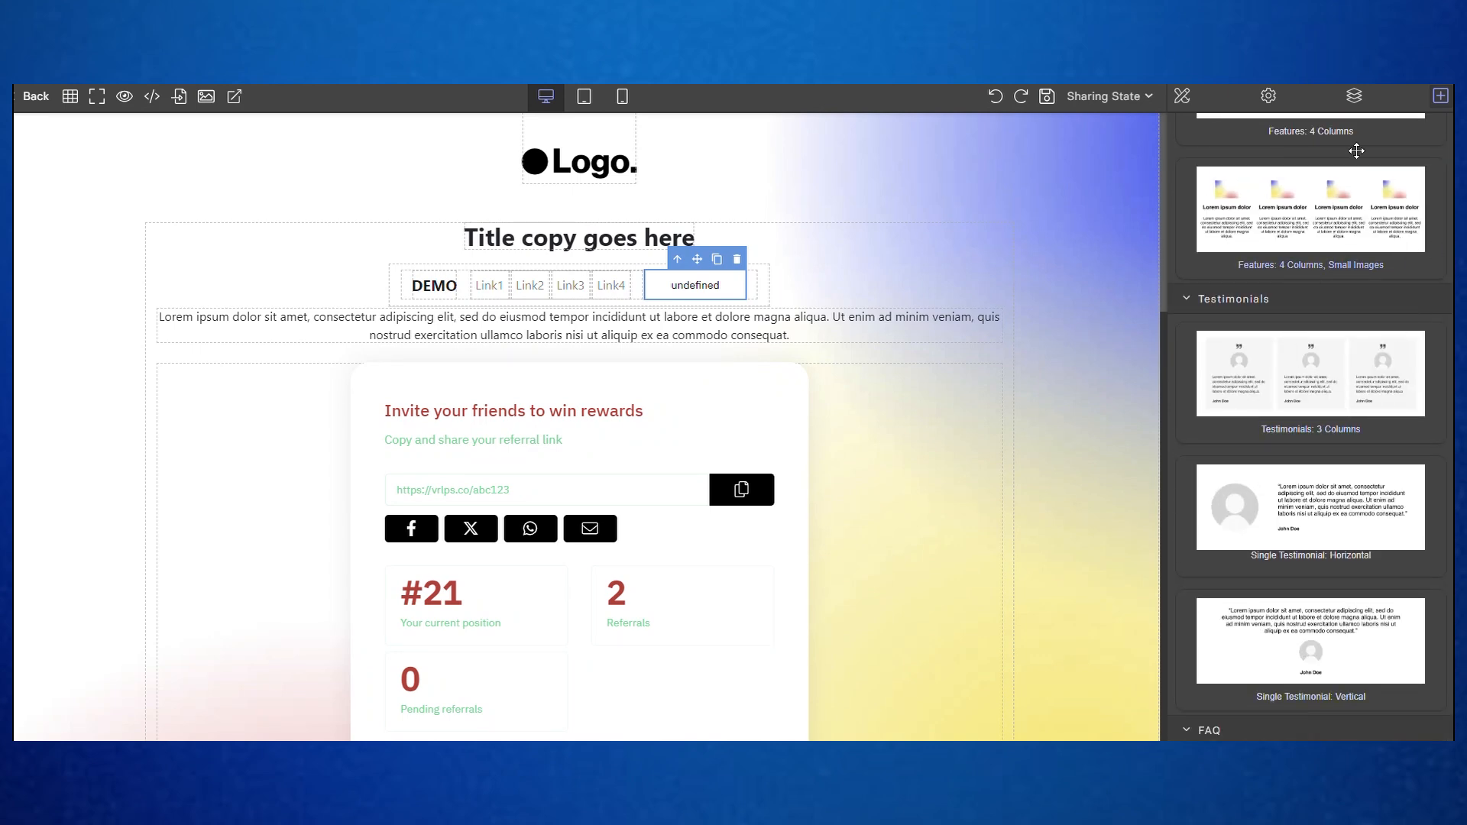
scroll(1278, 248, "up", 5)
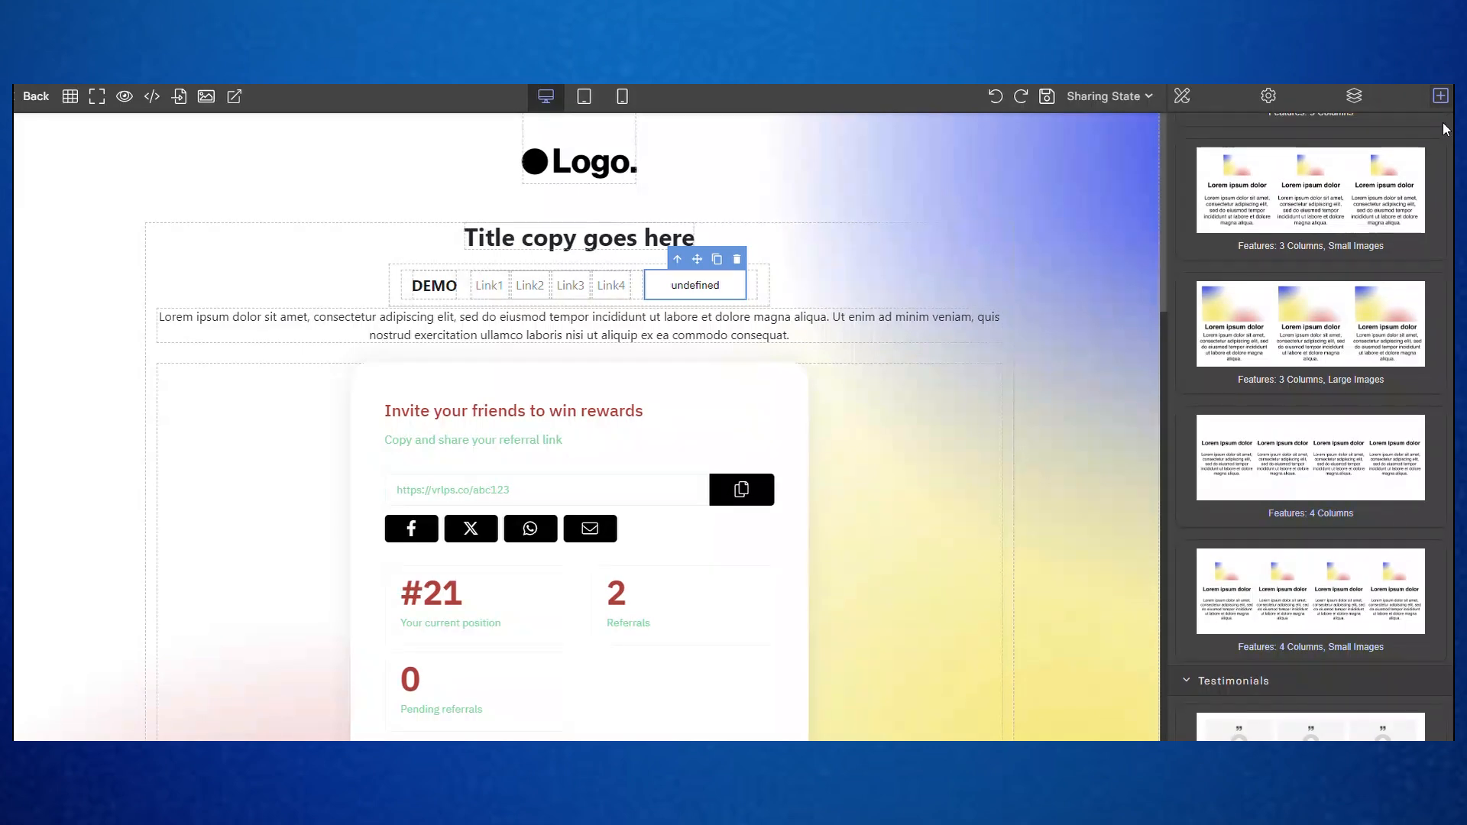
scroll(1325, 405, "down", 4)
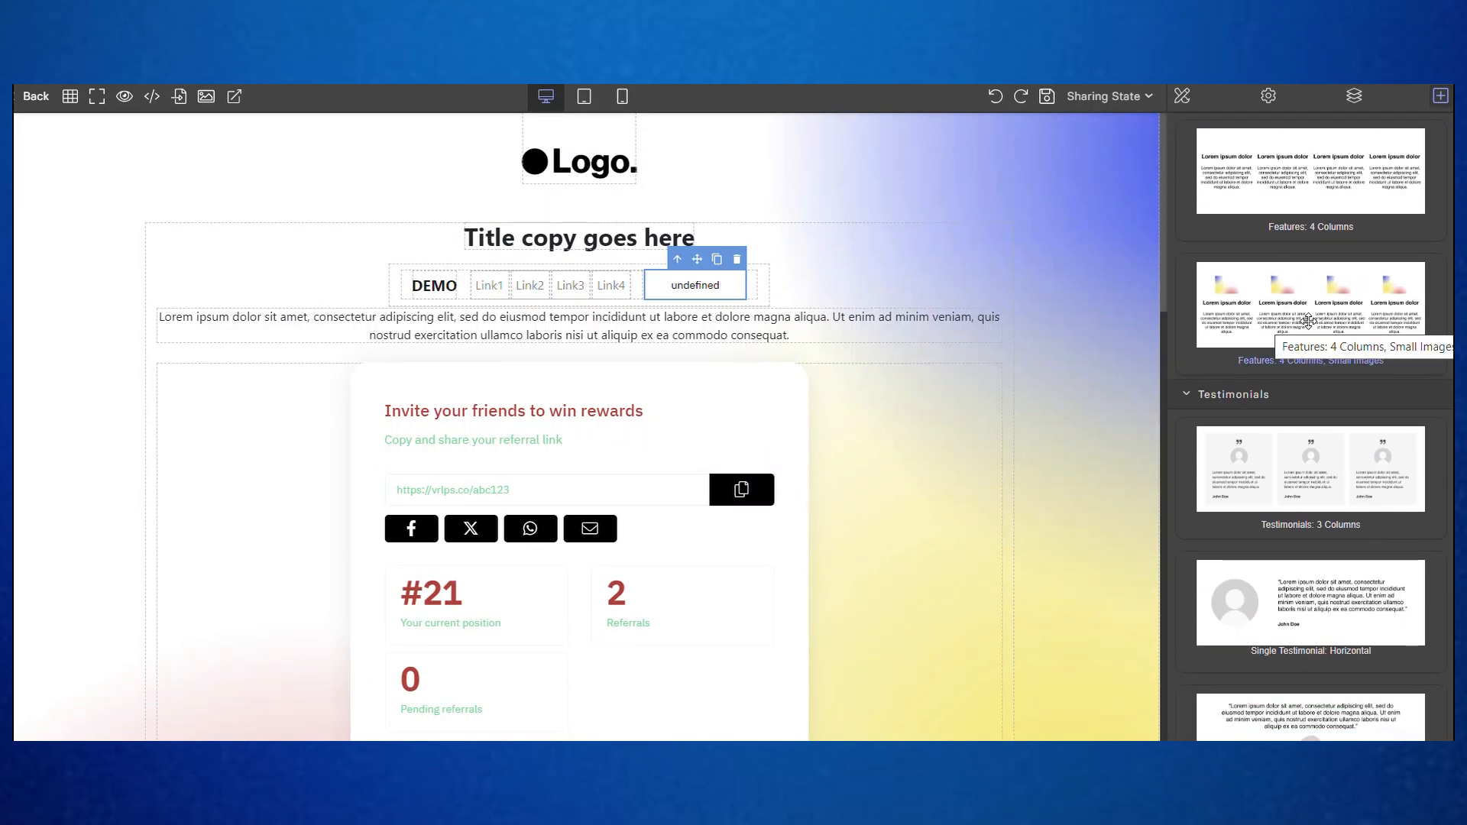
scroll(1325, 174, "down", 6)
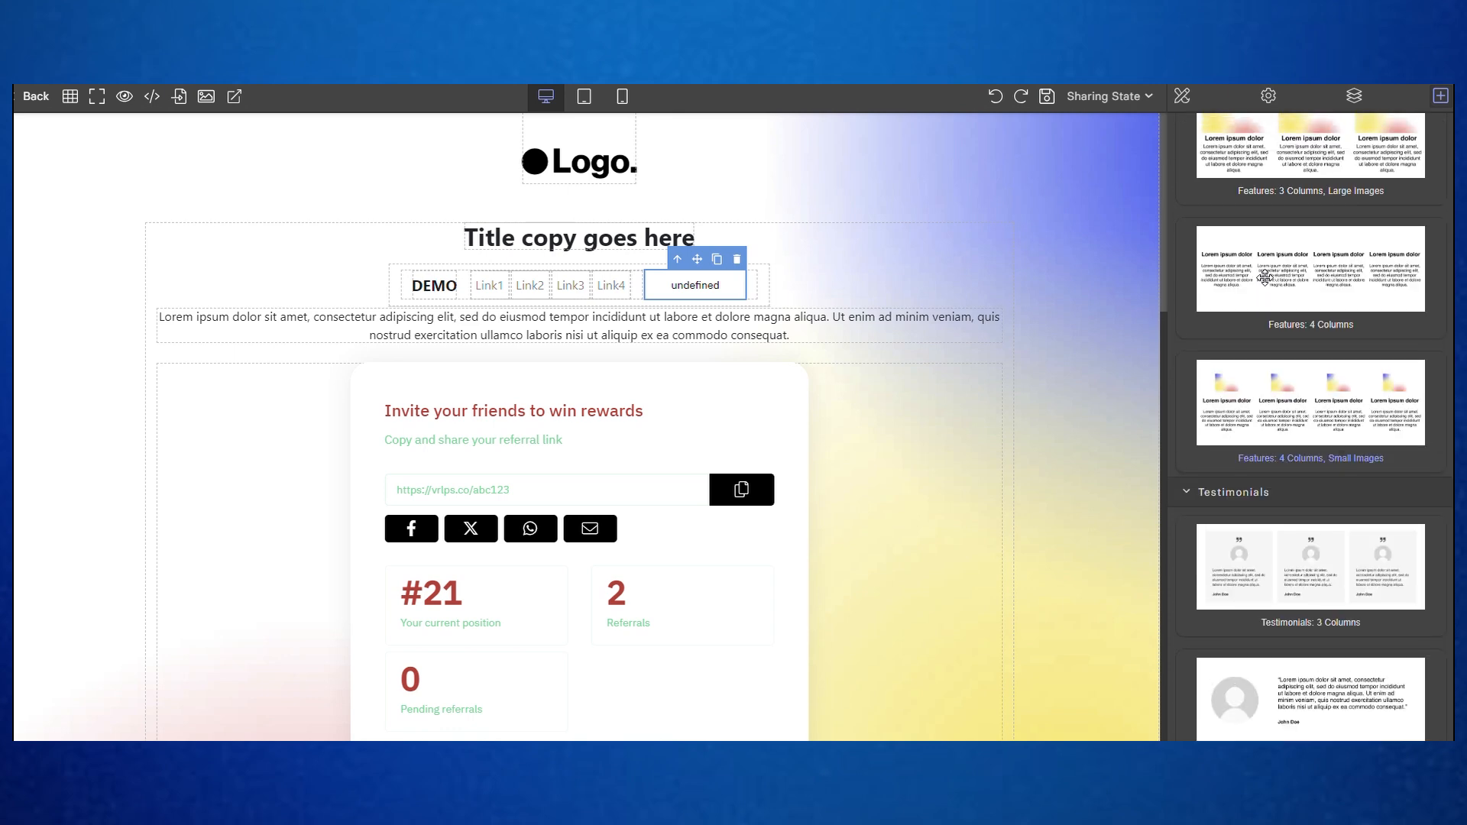
scroll(1287, 278, "down", 10)
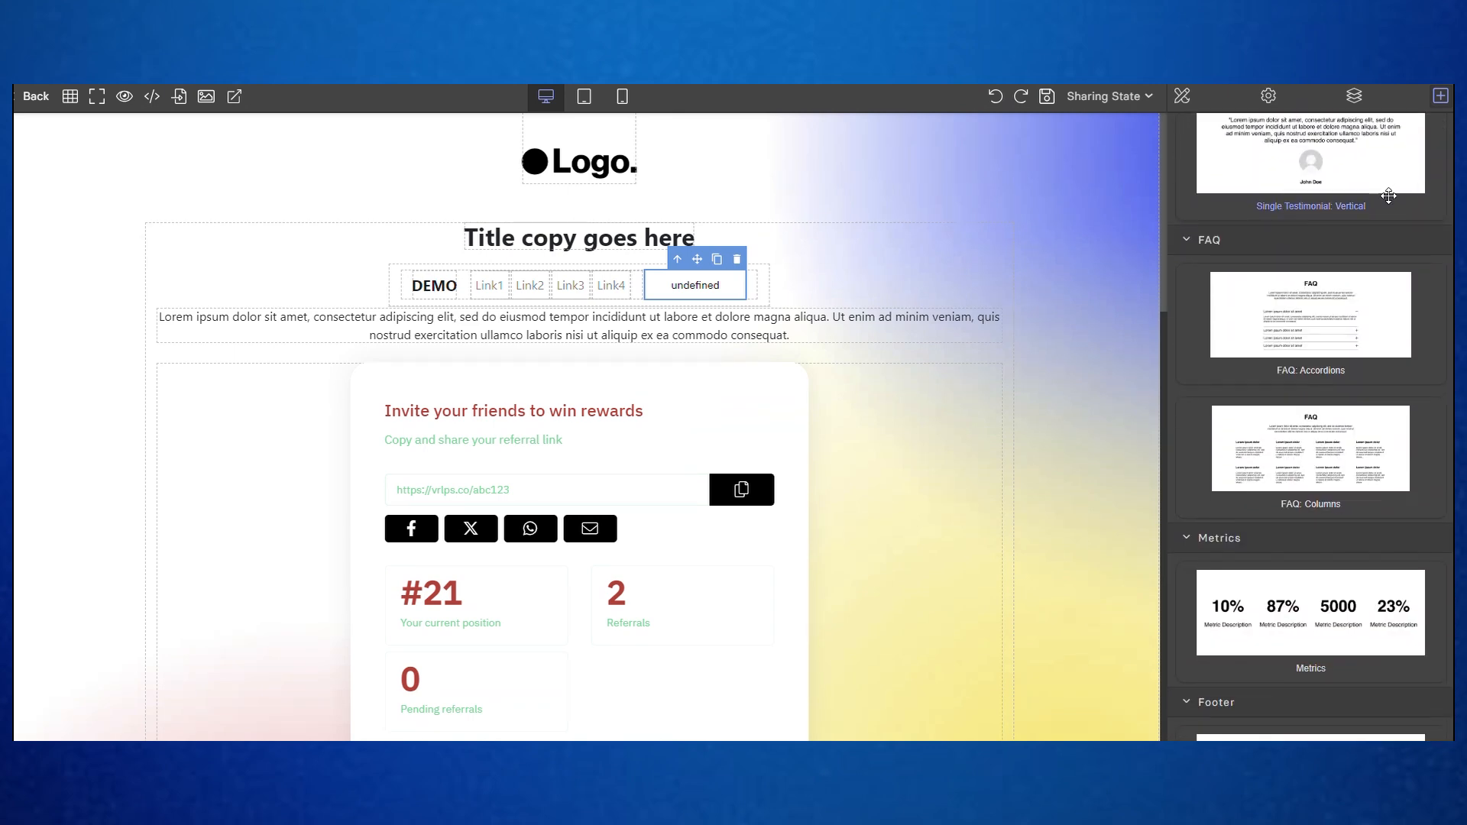
Examine the ready-made Footer blocks and look back over the Testimonials, Hero and Navbar blocks
scroll(1389, 197, "down", 1)
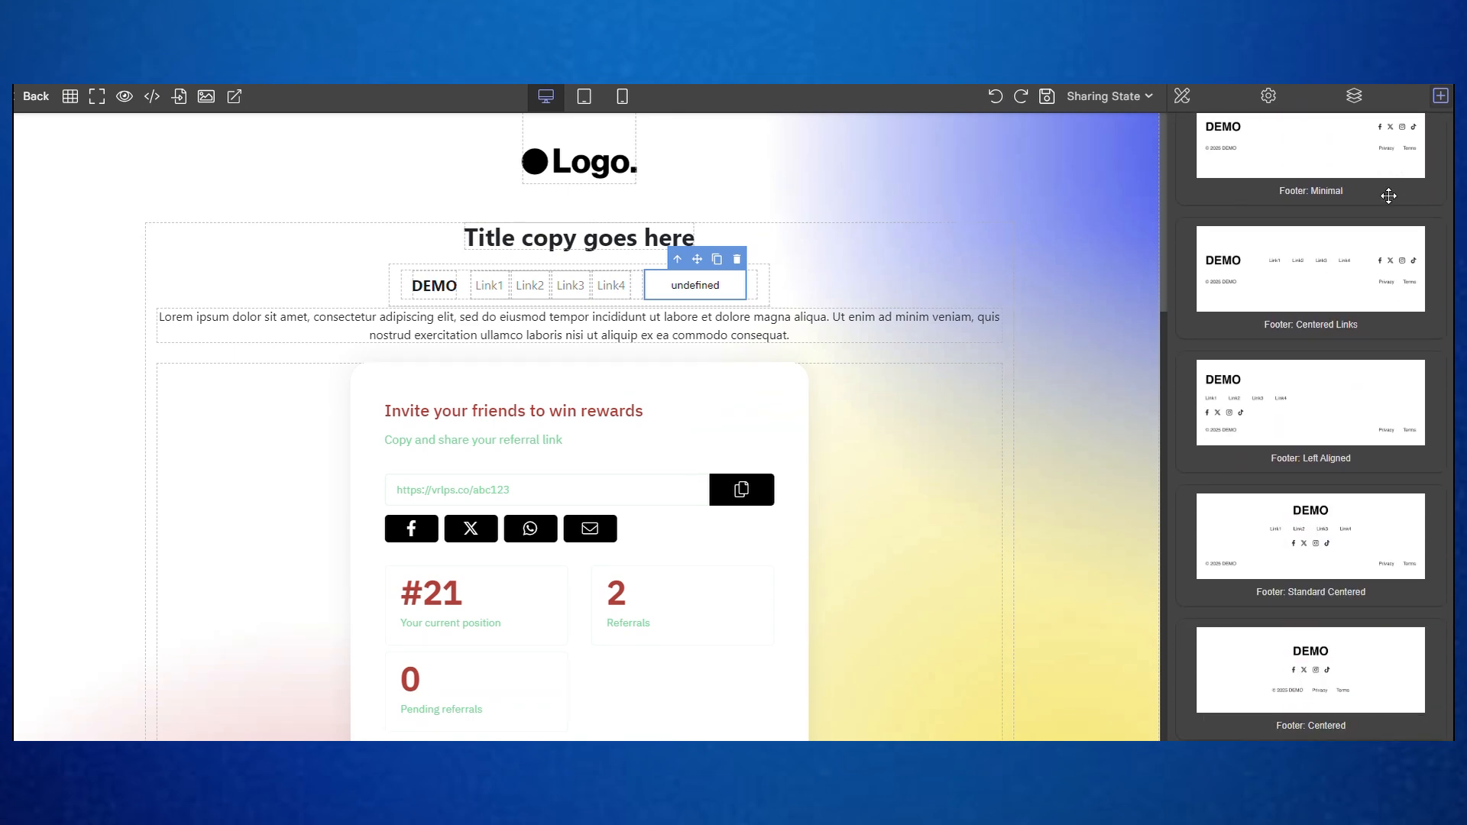
scroll(1354, 522, "up", 20)
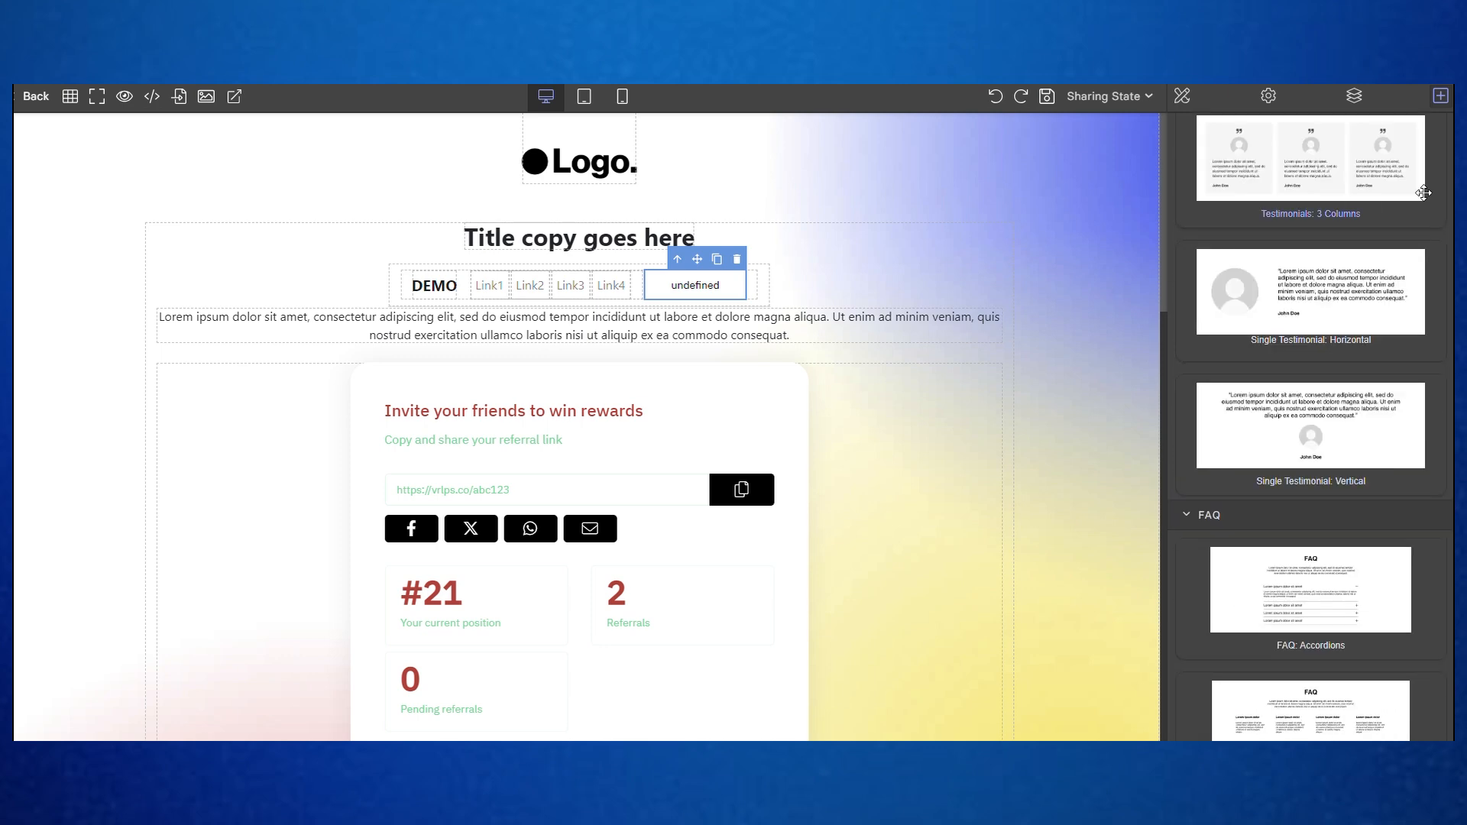
scroll(1414, 198, "up", 10)
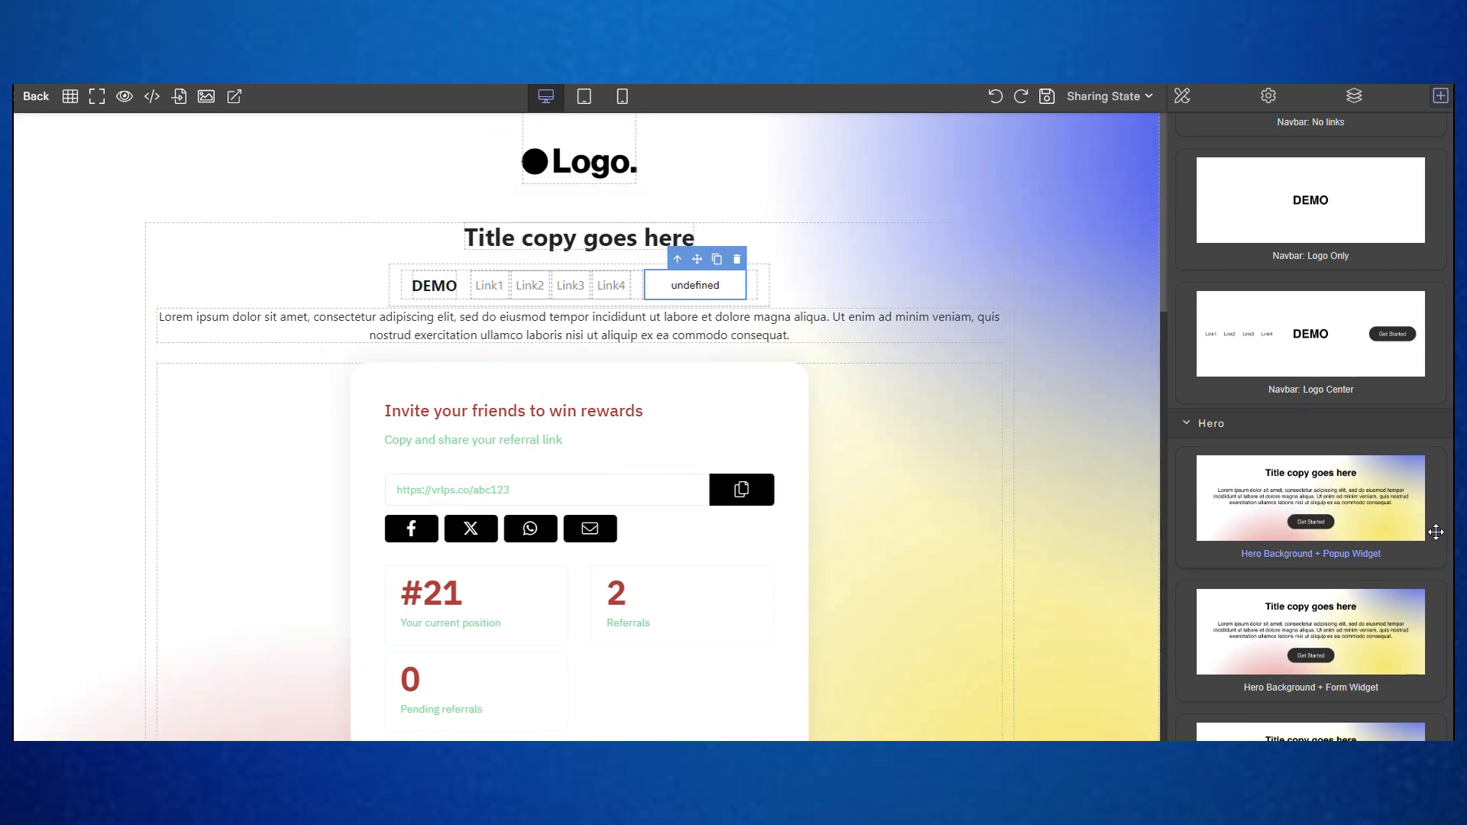
Inspect the selected navbar button's component settings and the page's layer tree, collapsing the Body layer
left_click(1270, 97)
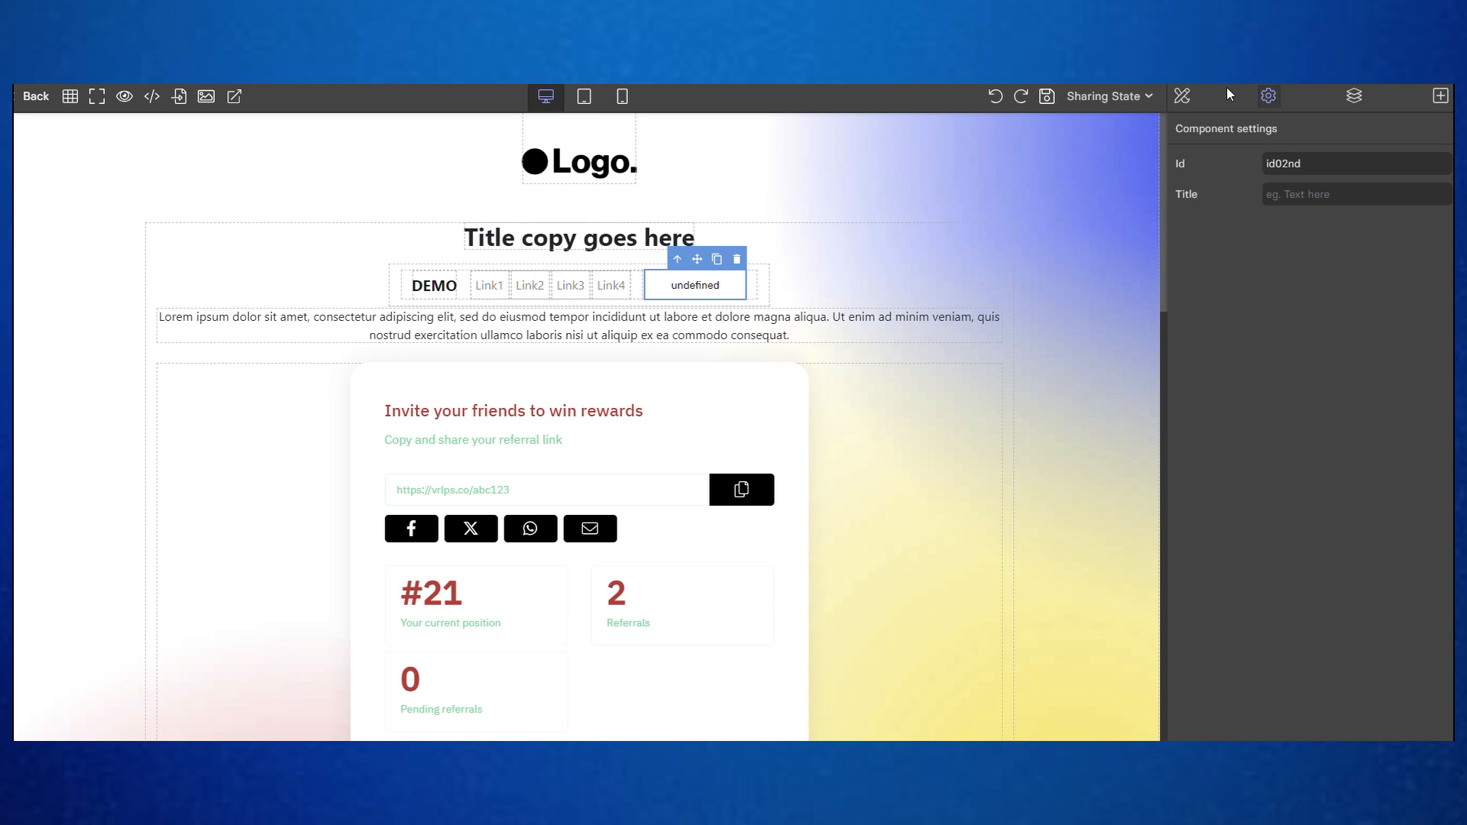
left_click(1352, 96)
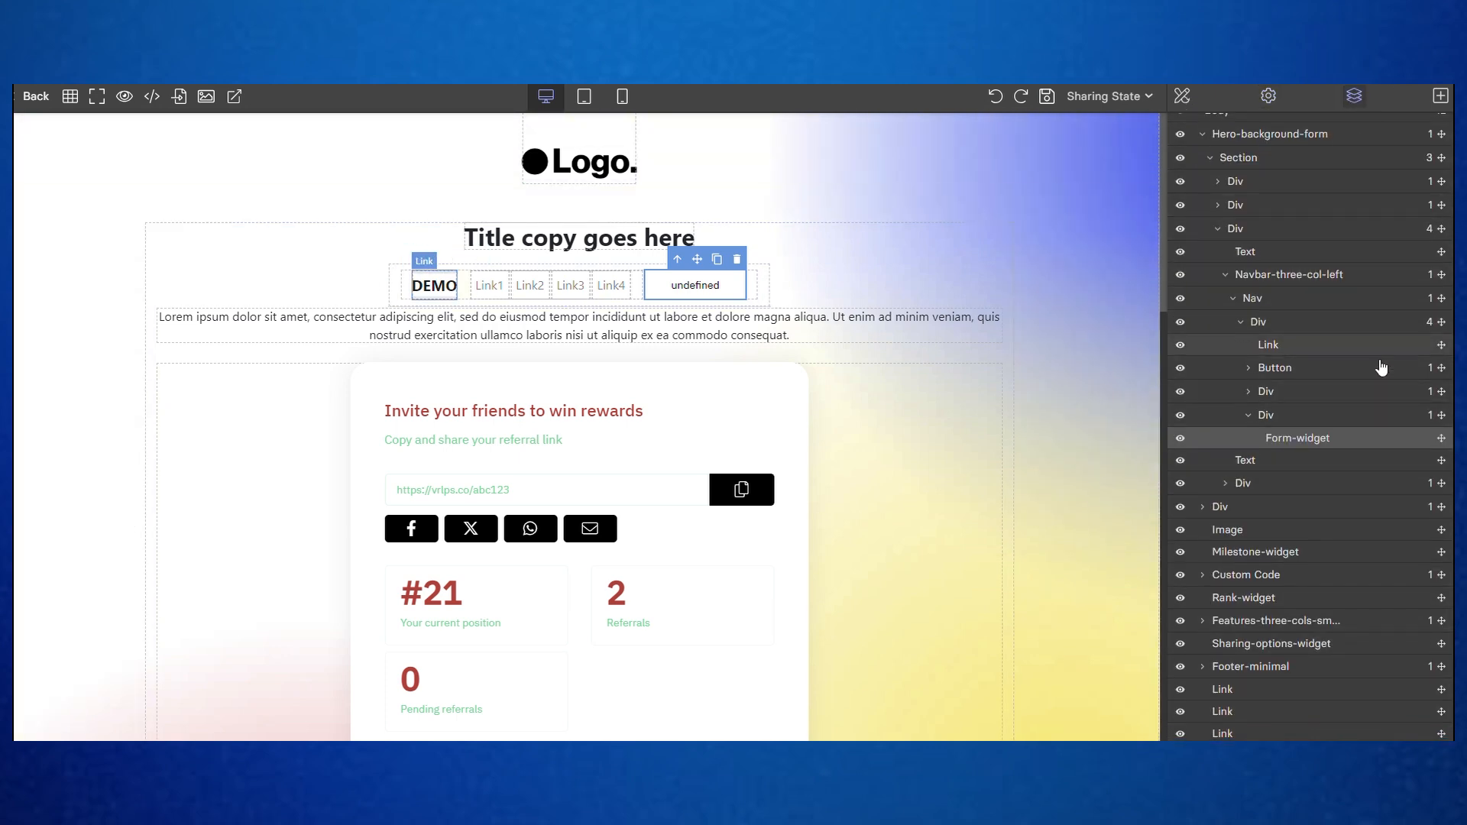
scroll(1303, 149, "up", 1)
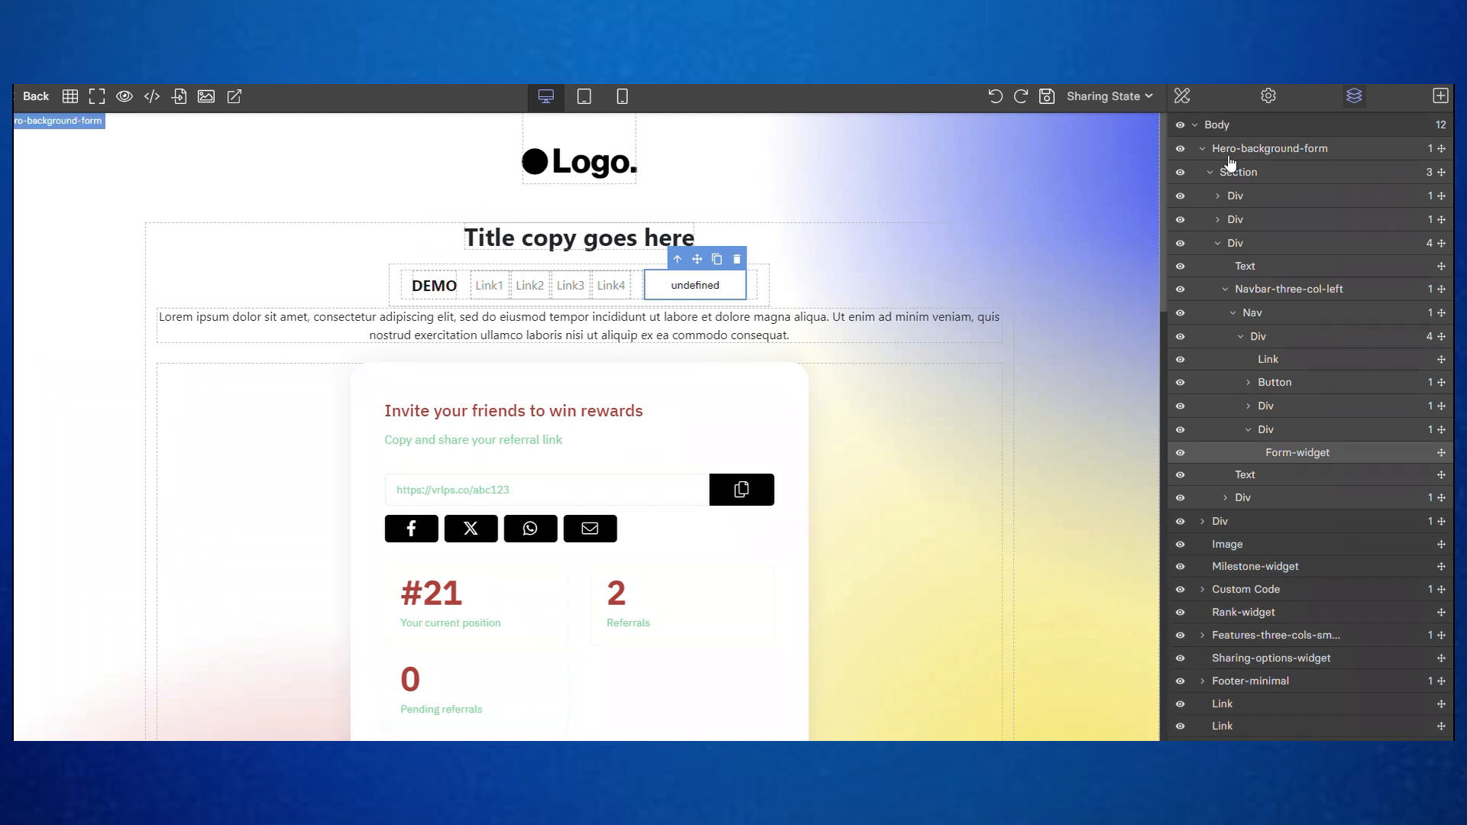
scroll(1317, 645, "down", 1)
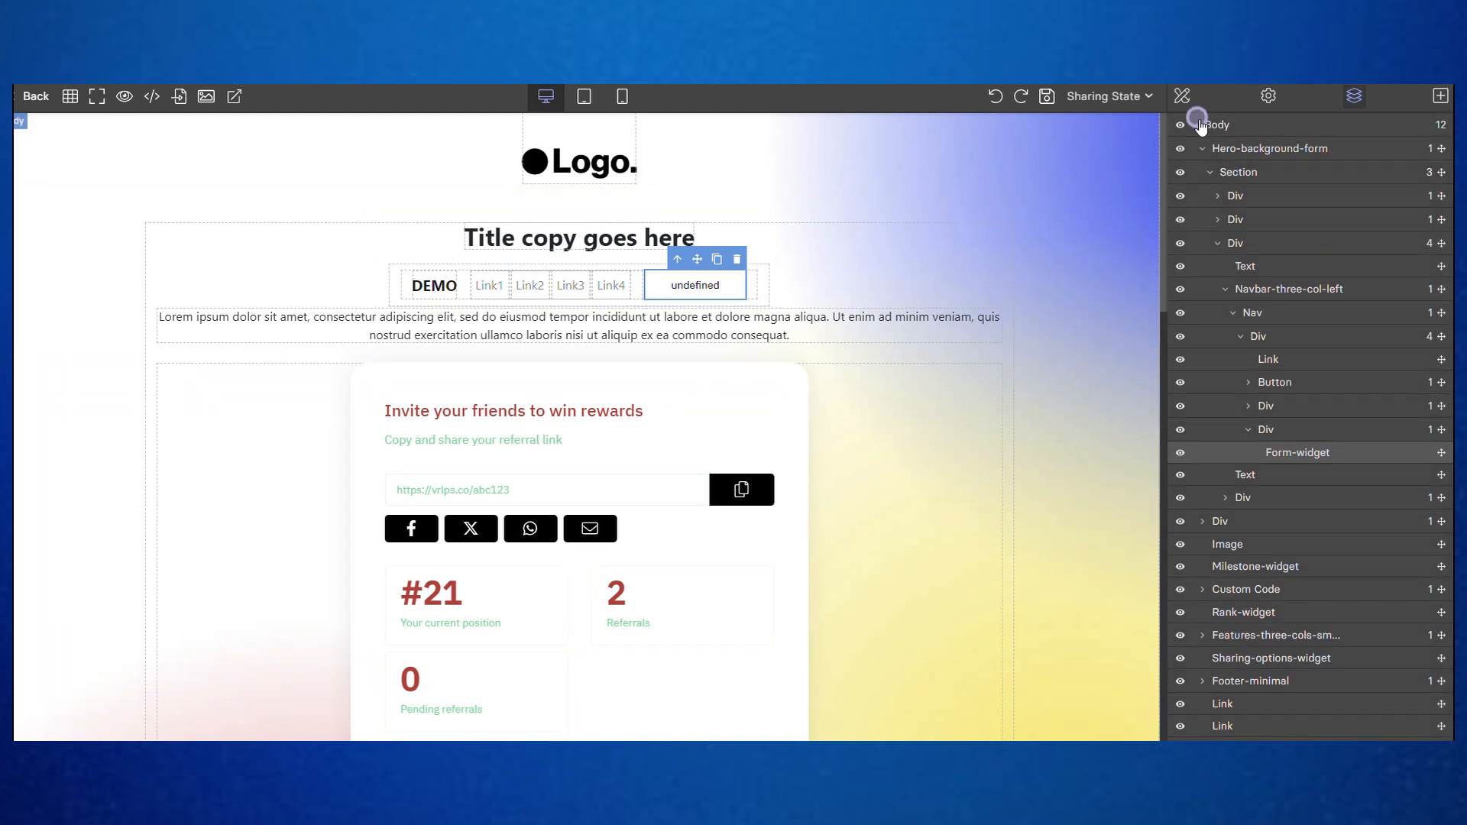
left_click(1198, 124)
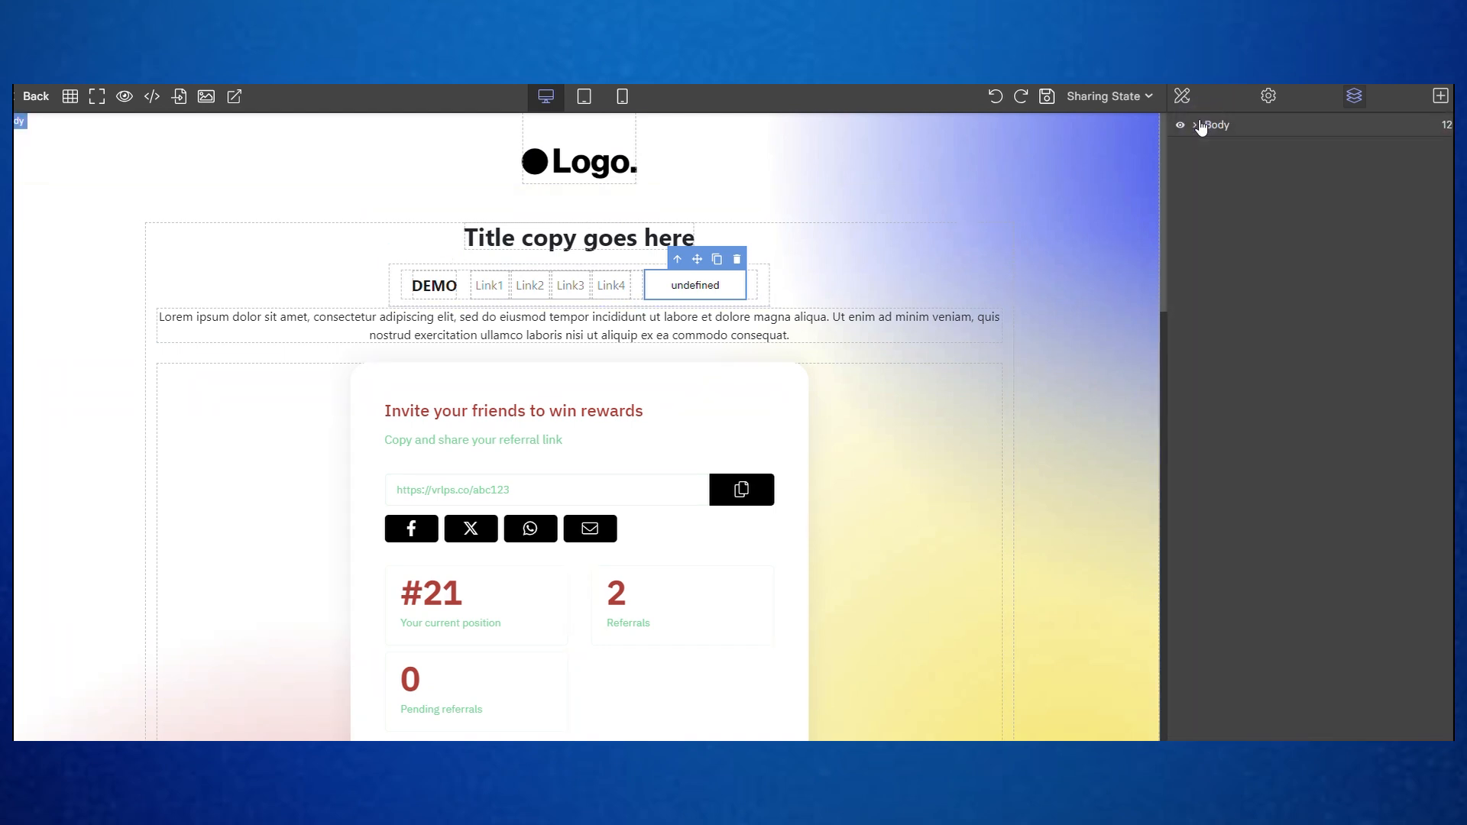
Review the Sharing State page layout along with the Basic, Widgets and Extra blocks available for it
left_click(1442, 97)
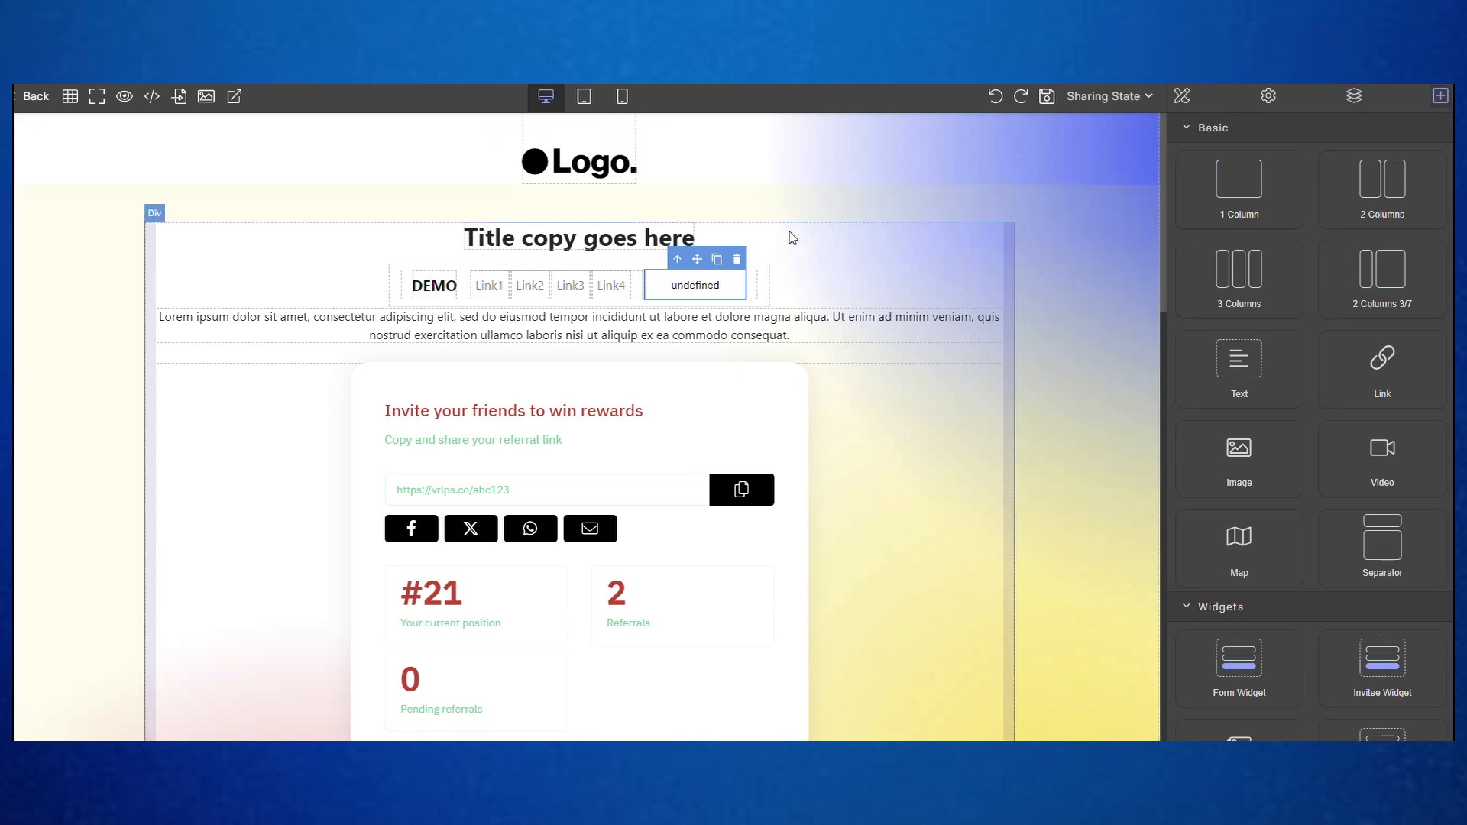
scroll(792, 242, "down", 15)
scroll(815, 239, "up", 15)
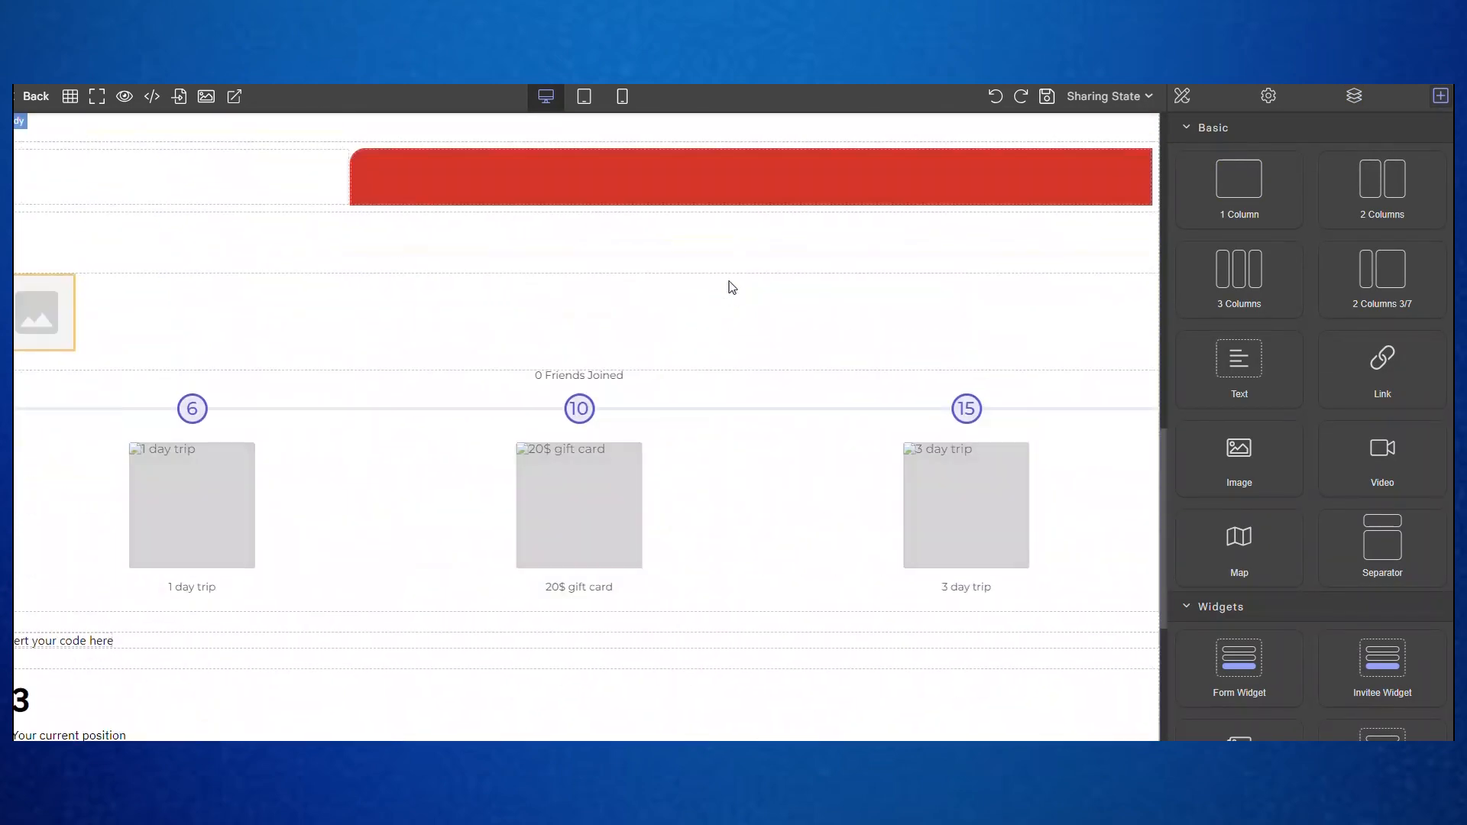
scroll(1392, 305, "down", 4)
scroll(1393, 305, "down", 8)
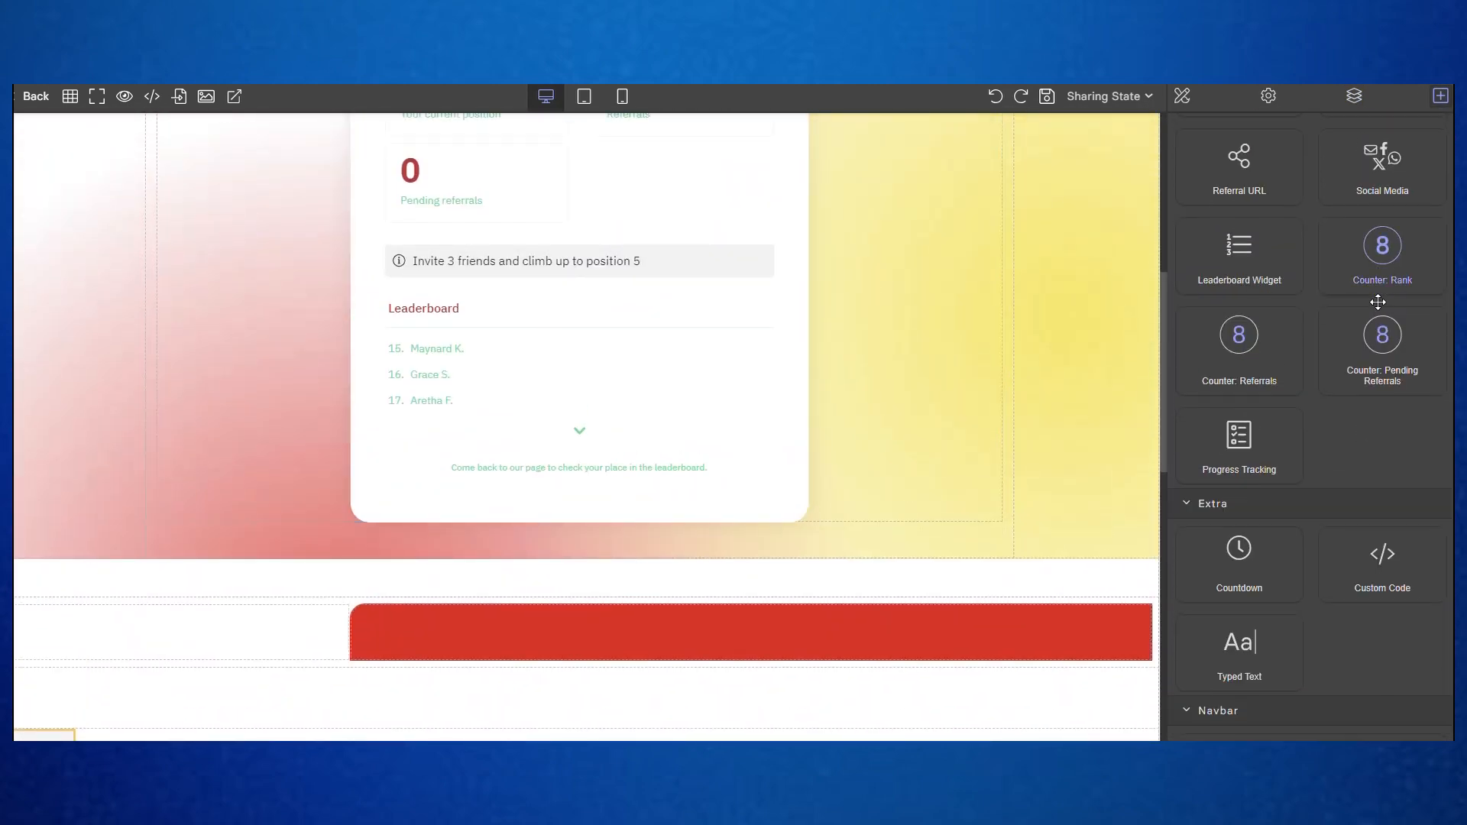
scroll(1369, 287, "up", 12)
scroll(731, 166, "up", 6)
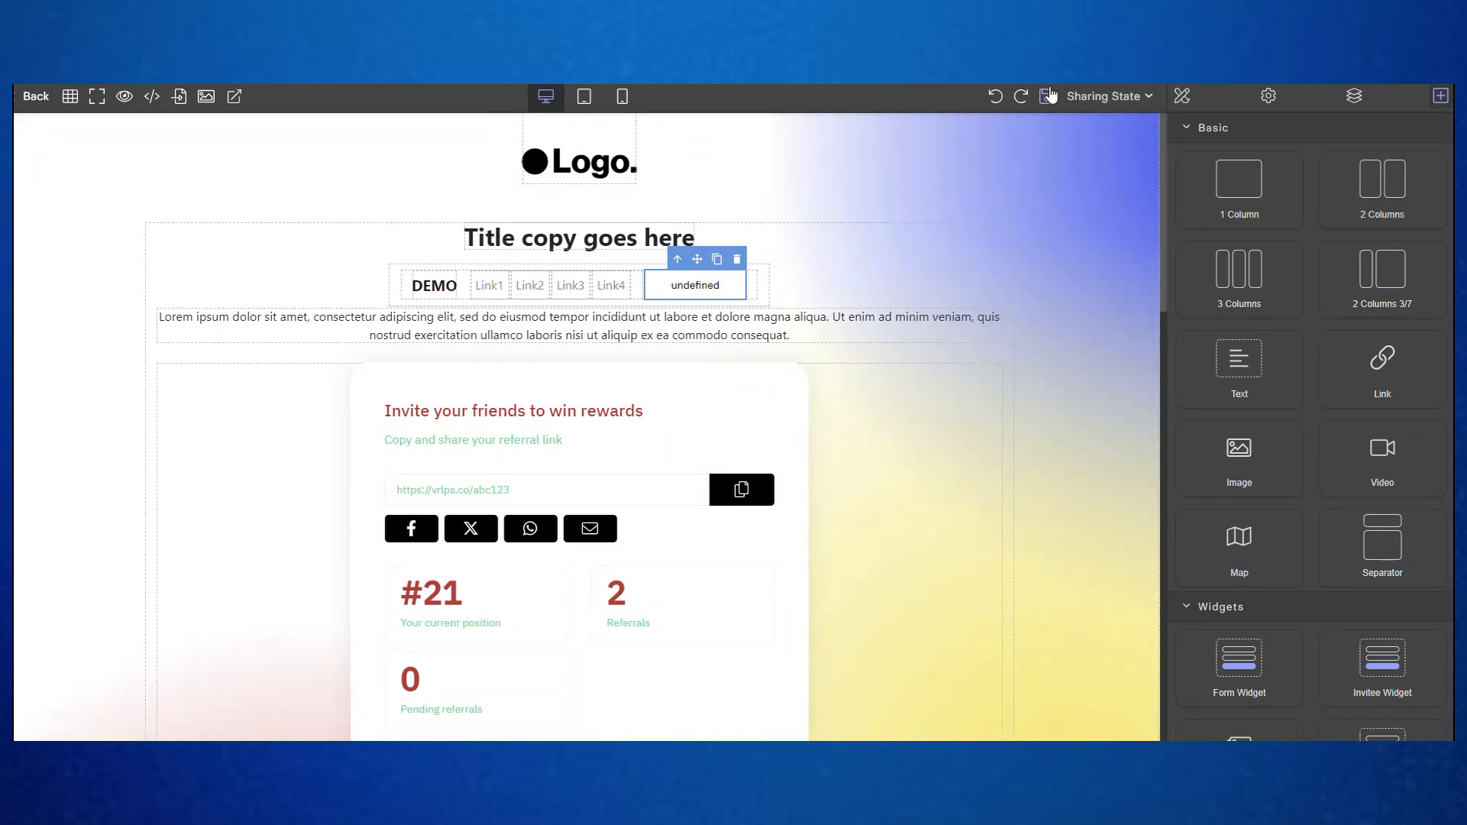
Leave the page editor for the campaign's Referrer setup and choose Viral Loops pages as the referrer dashboard location
left_click(30, 95)
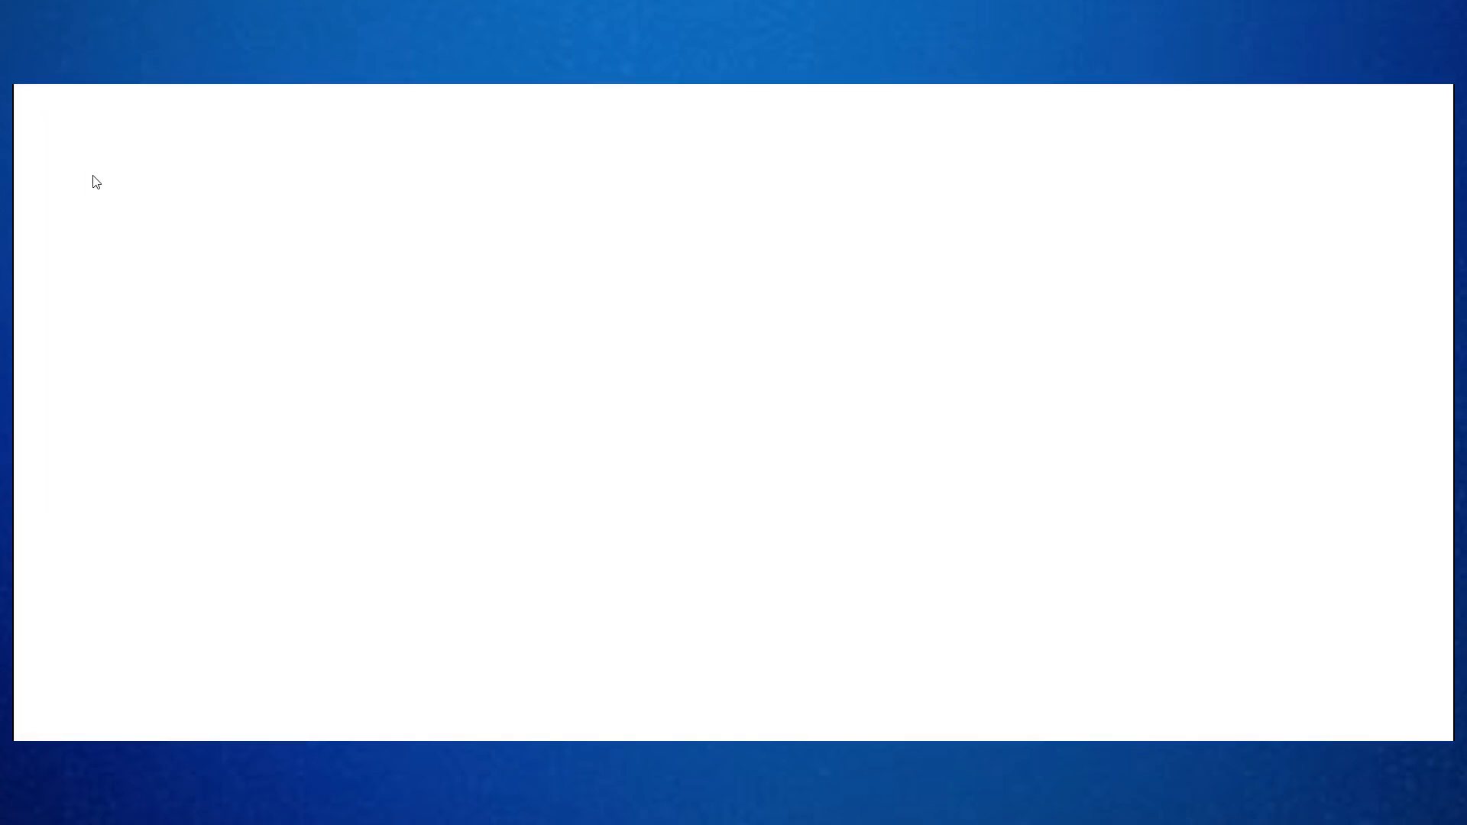
scroll(450, 323, "down", 1)
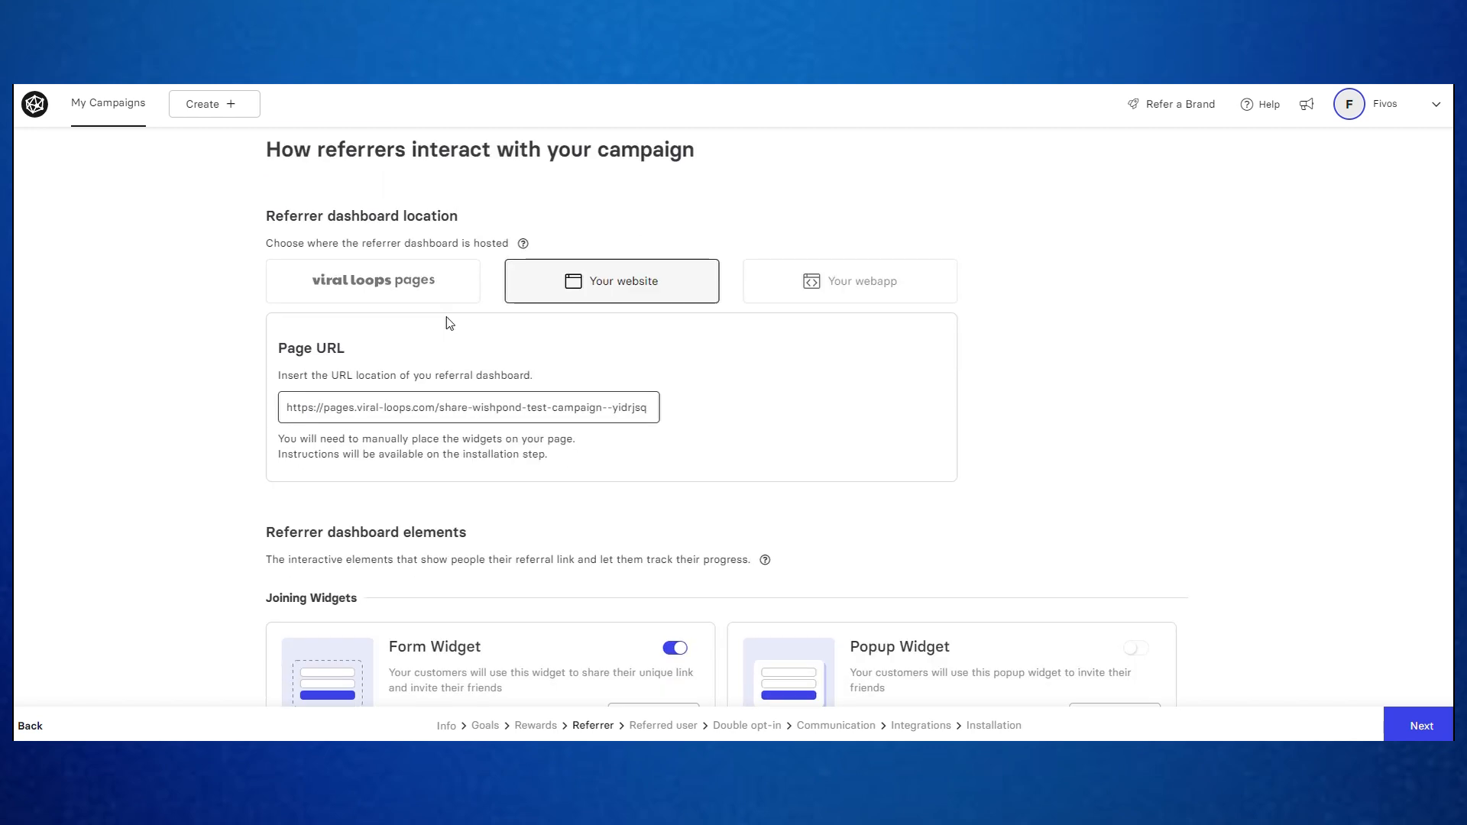
left_click(363, 283)
Open the hosted referrer page and examine its navbar, join form, reward milestones, custom code area and feature columns
left_click(927, 410)
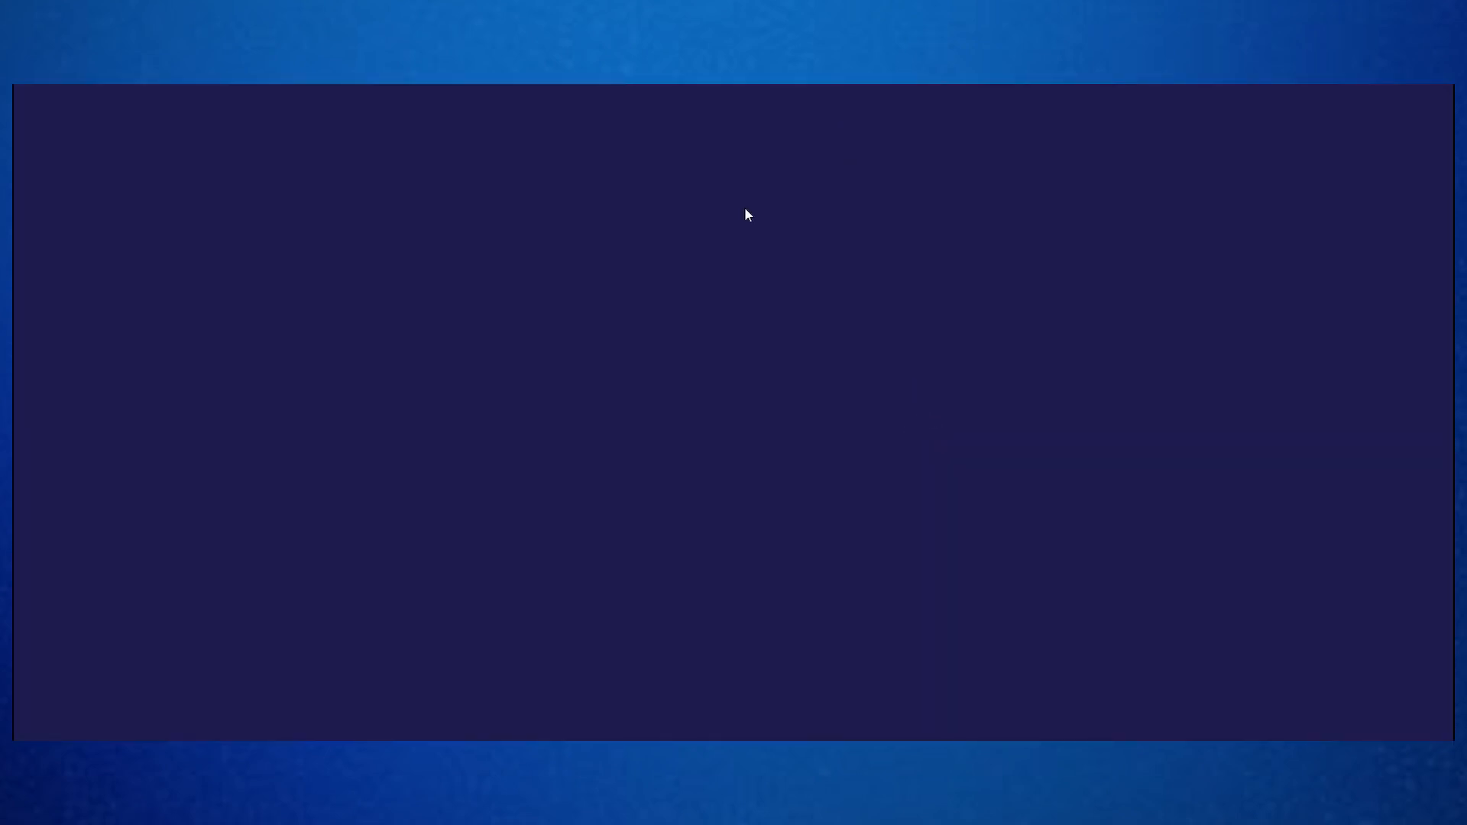
scroll(592, 334, "down", 15)
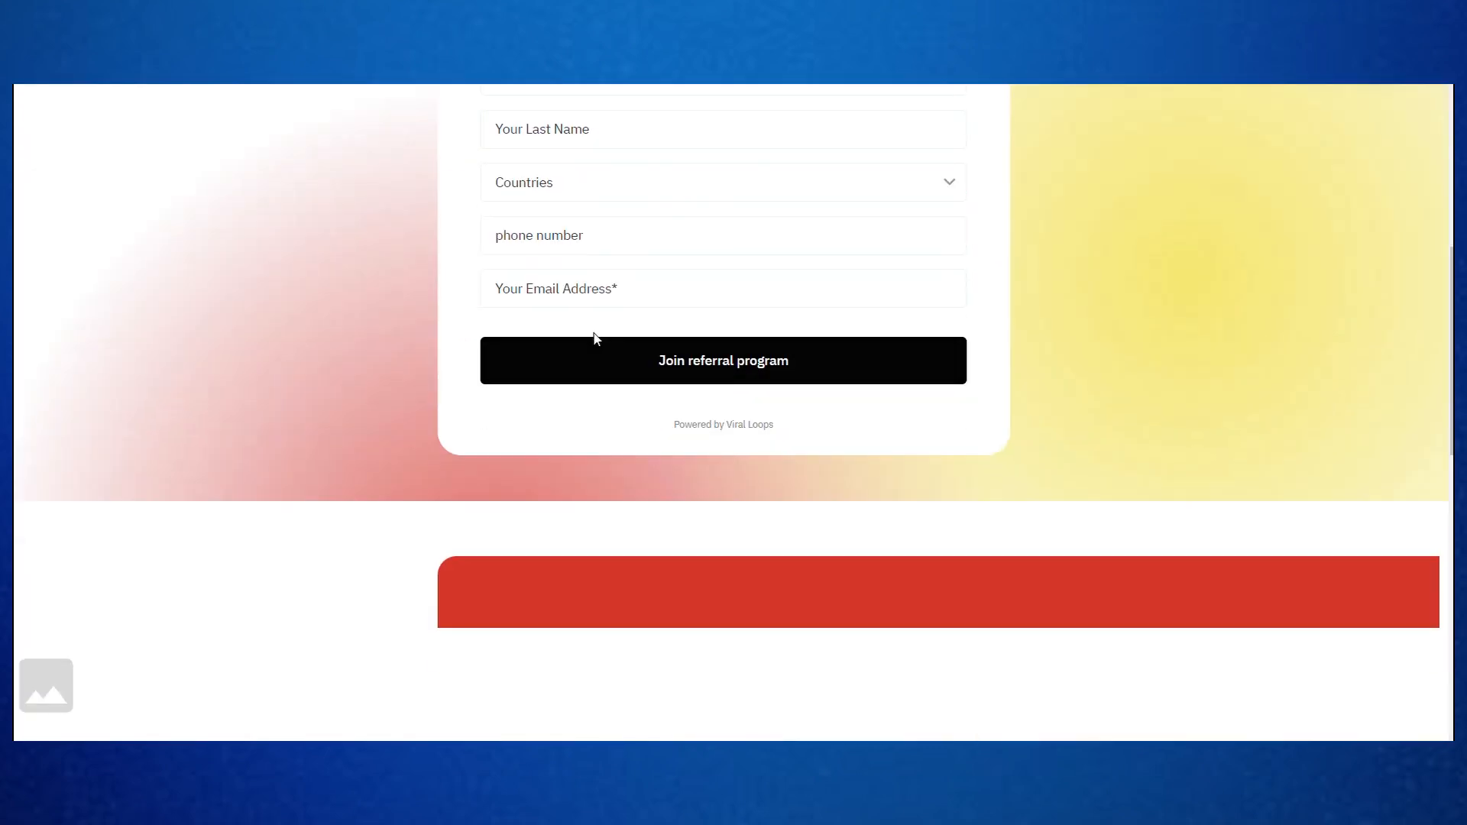
scroll(583, 318, "up", 15)
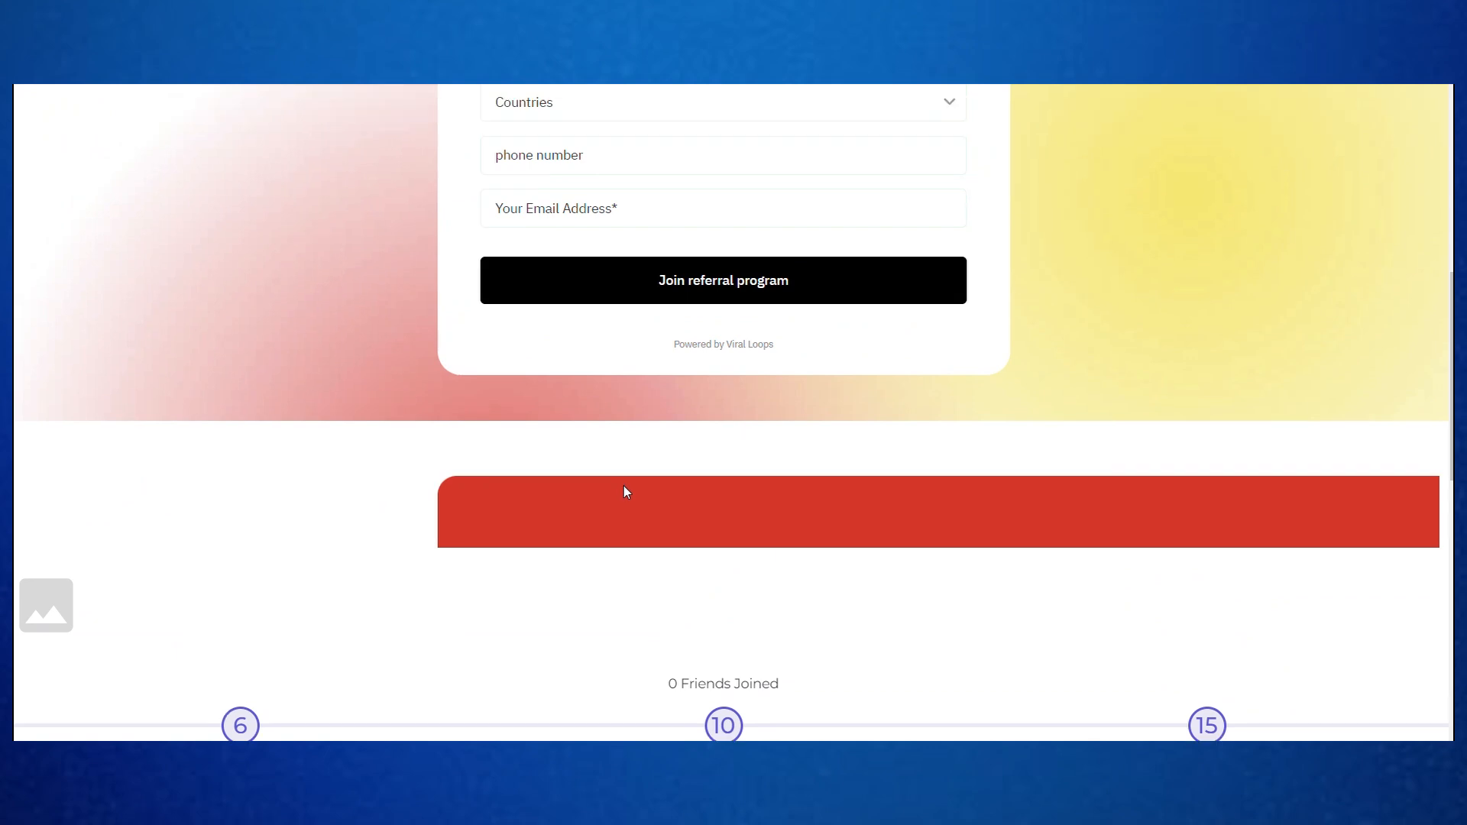
scroll(638, 222, "down", 10)
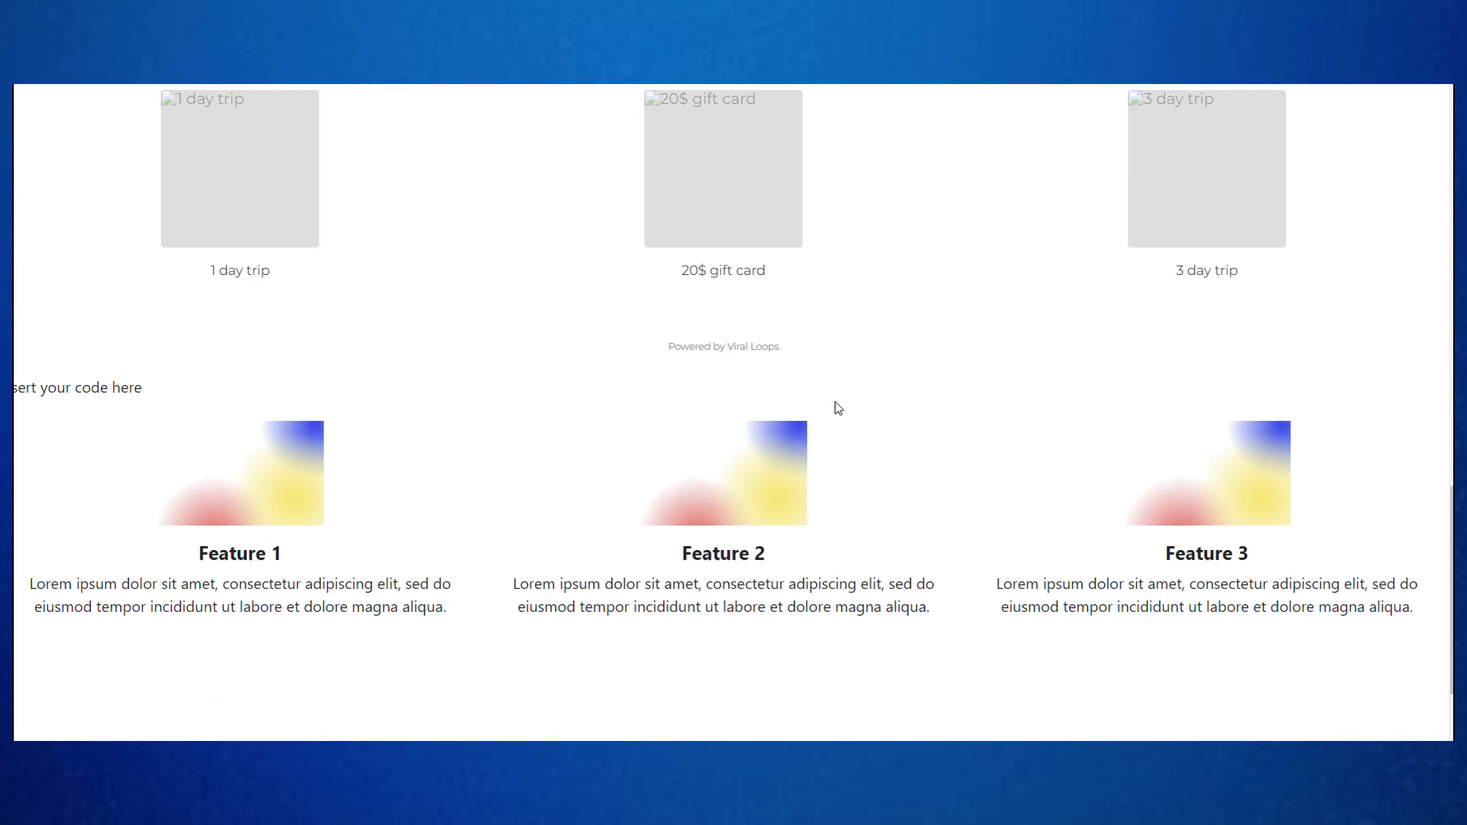
scroll(467, 269, "up", 10)
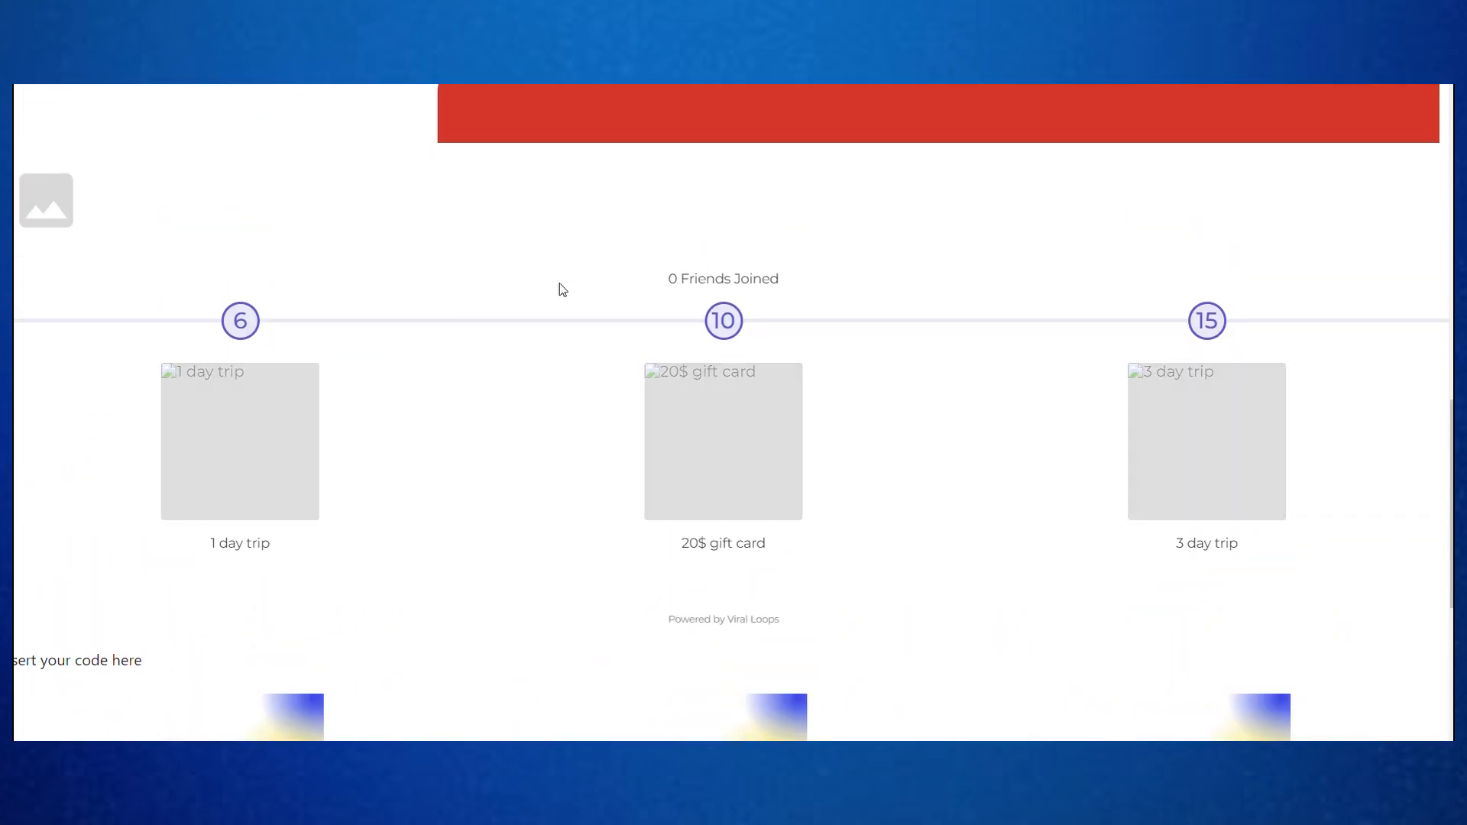
scroll(658, 278, "up", 4)
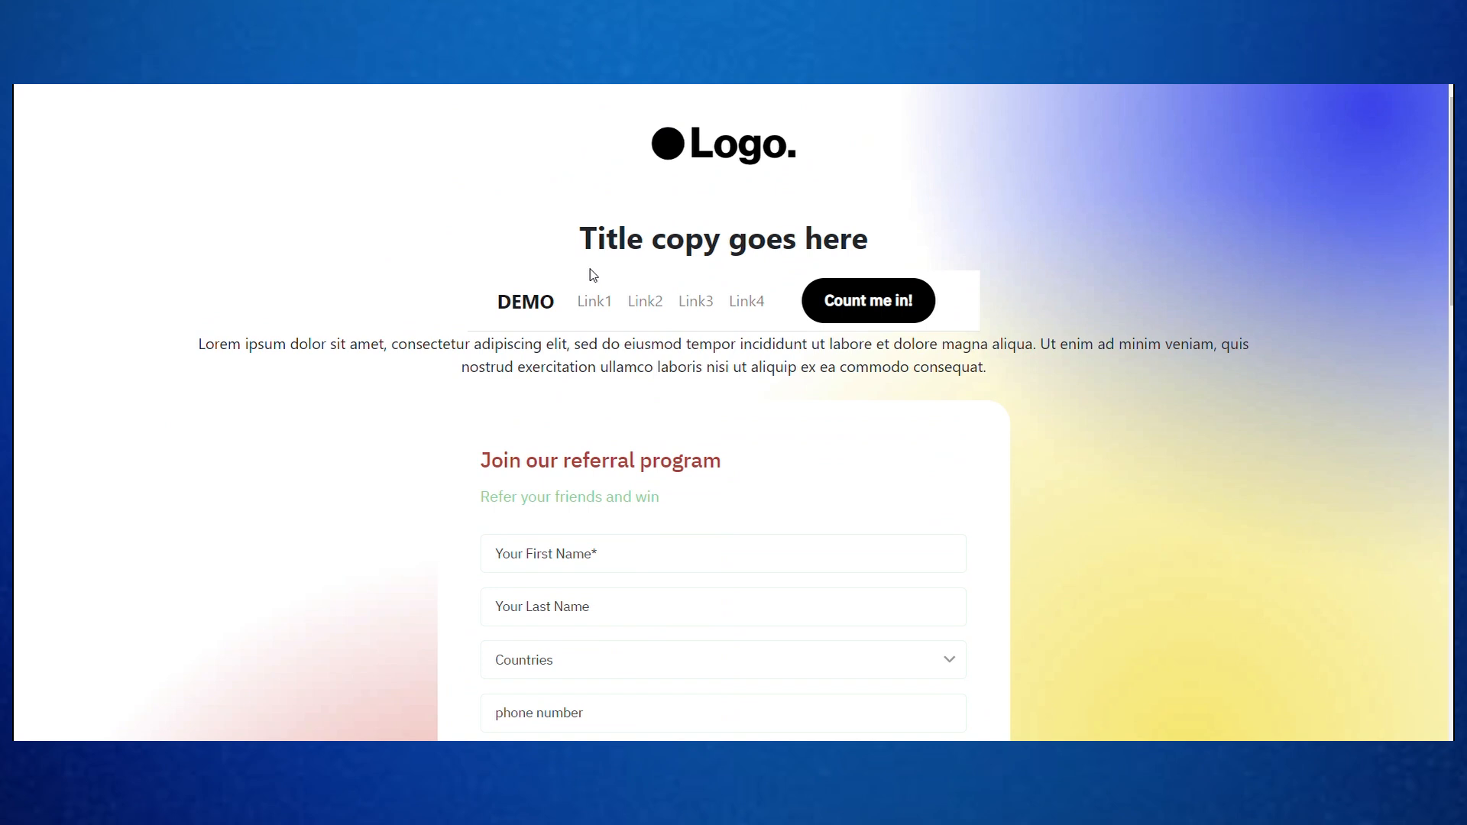